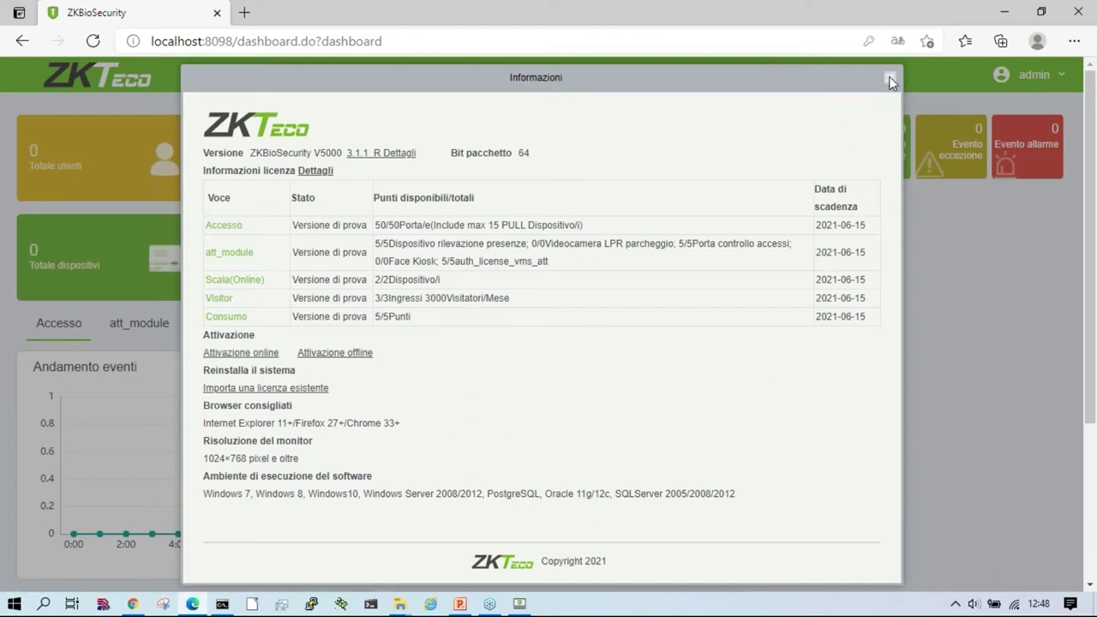
# - Close the Informazioni licence window and reload the dashboard from the ZKTeco logo
pyautogui.click(890, 78)
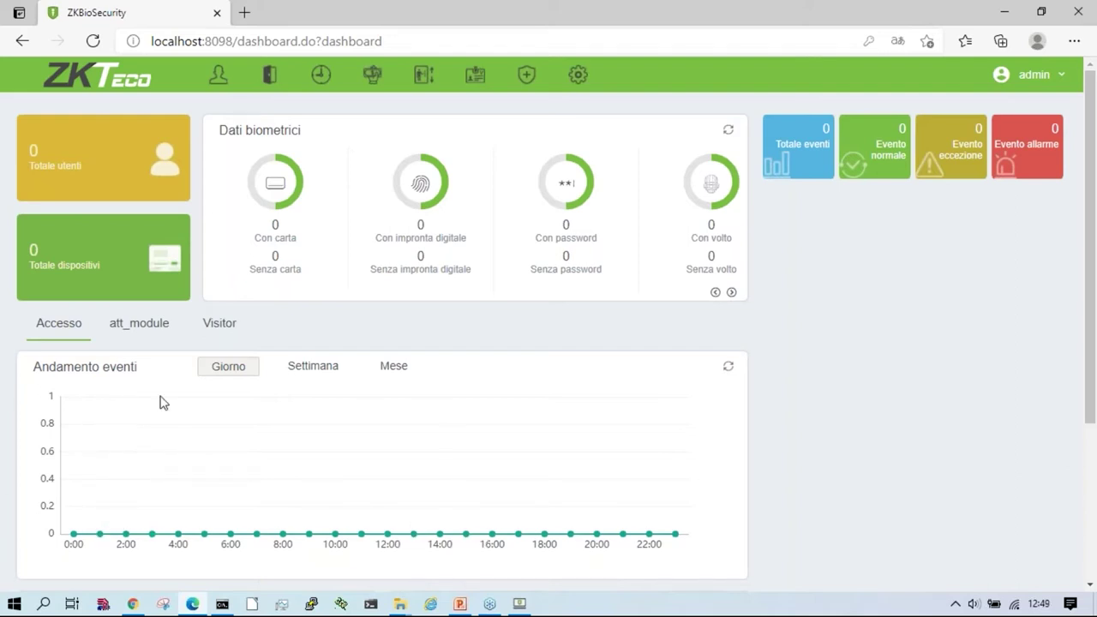
pyautogui.click(82, 75)
# - Enter the Personnel module and expand the Personale and Gestione carte sidebar sections
pyautogui.click(219, 79)
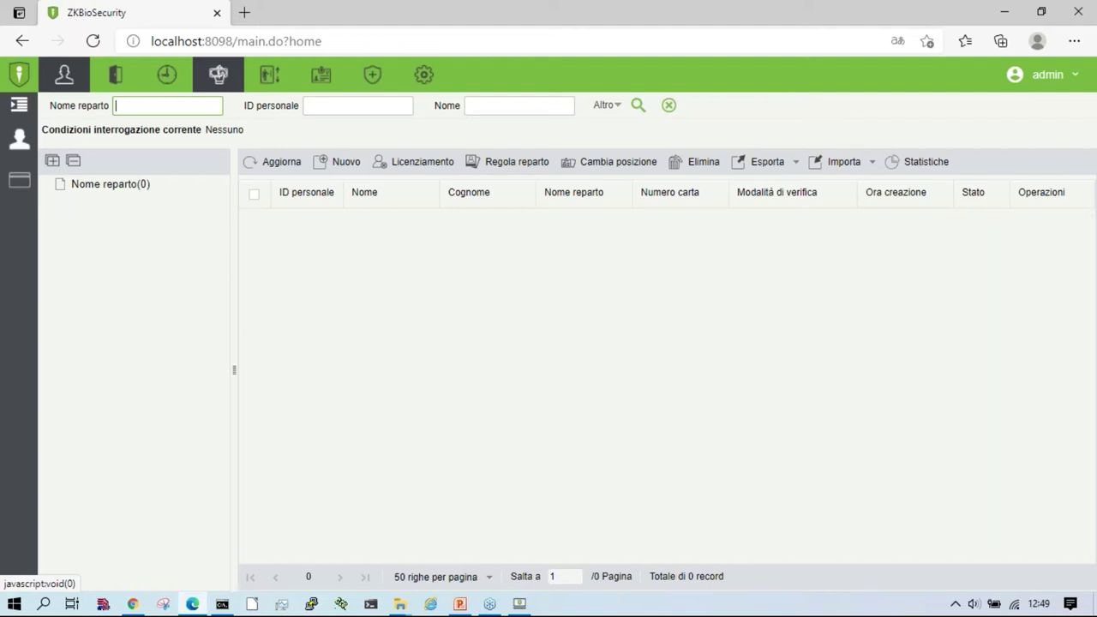
pyautogui.click(21, 106)
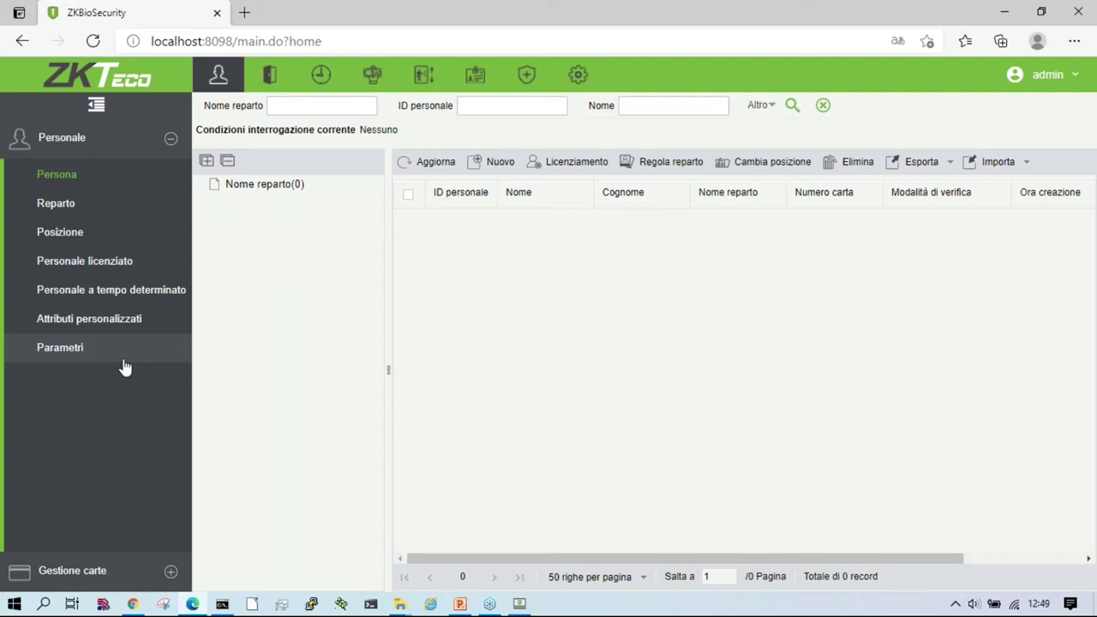
pyautogui.click(103, 570)
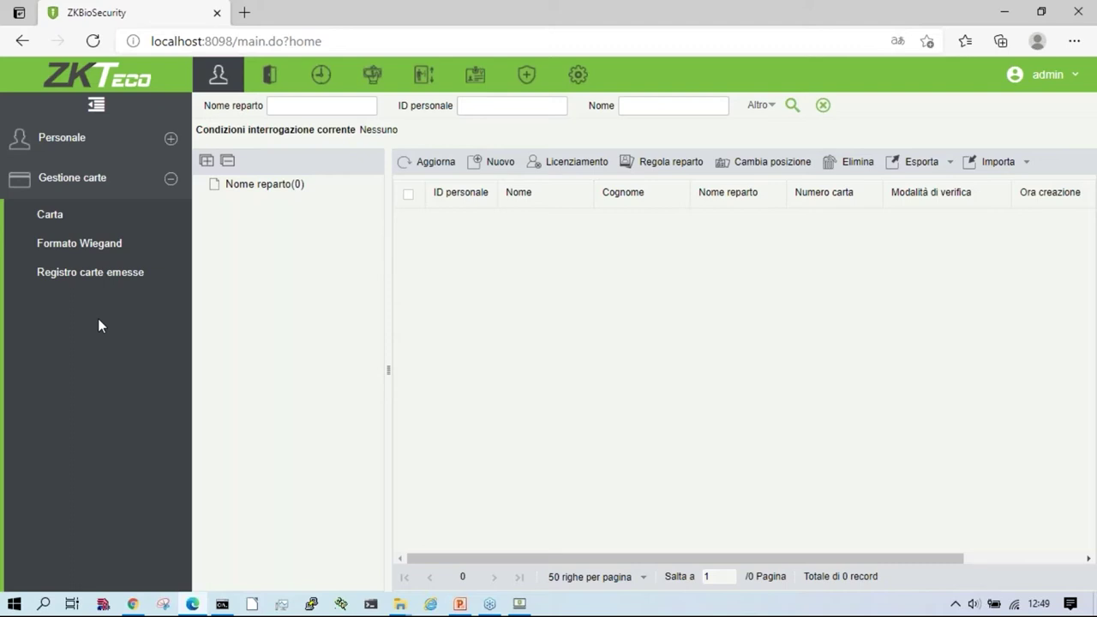
# - Show the Wiegand formats under Carta, listing Wiegand26 through Wiegand66
pyautogui.click(66, 221)
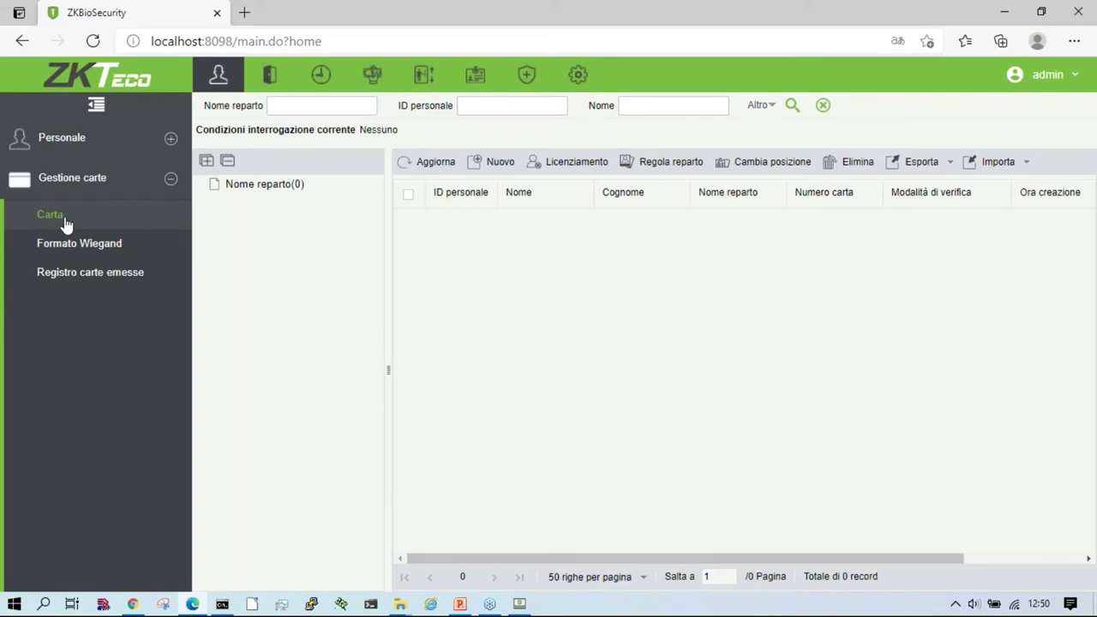
pyautogui.click(85, 249)
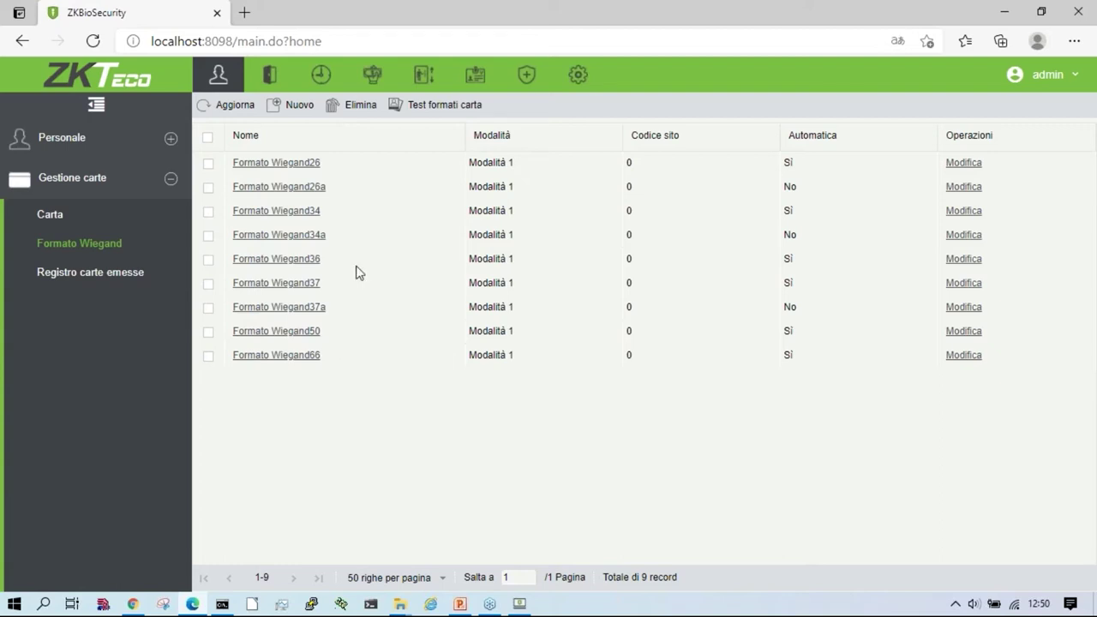
pyautogui.click(292, 106)
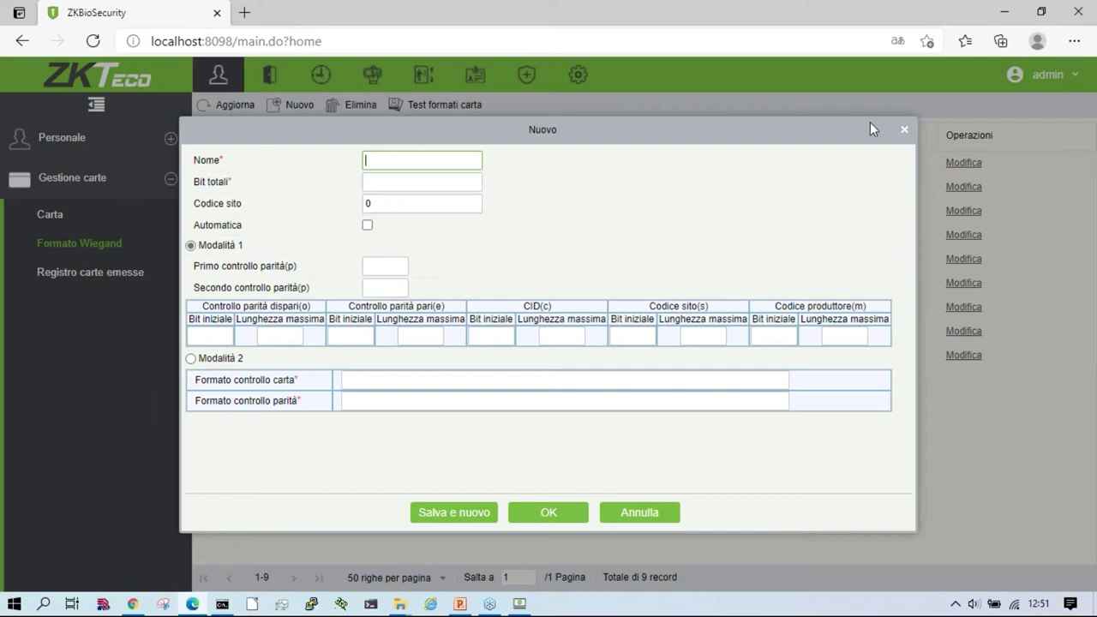
pyautogui.click(905, 130)
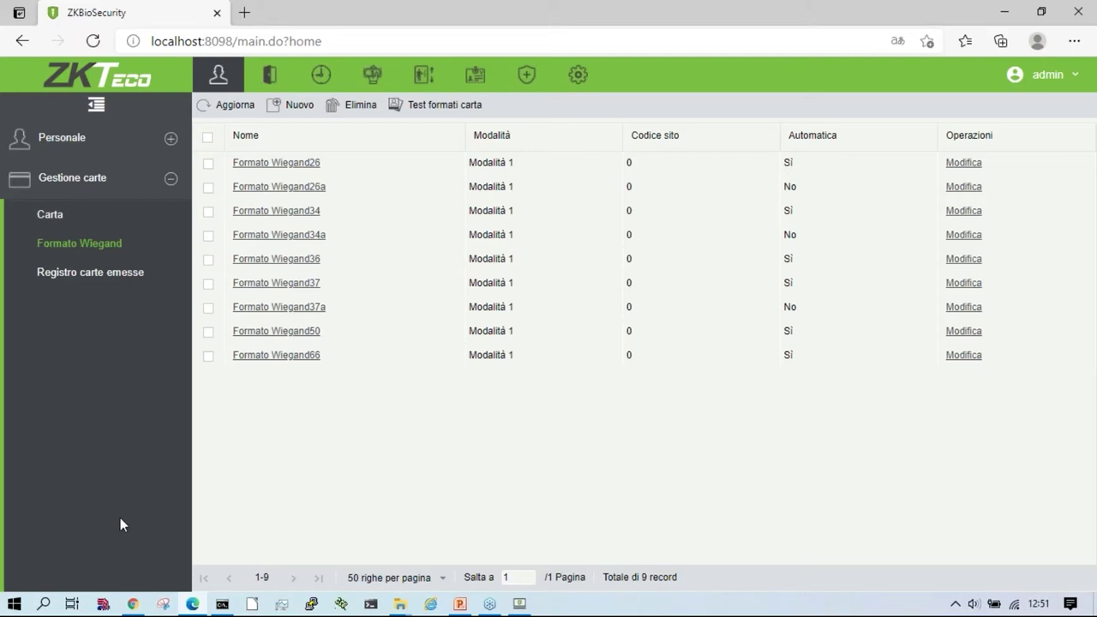
# - Switch from card management to Personale > Persona and start a new person record
pyautogui.click(169, 180)
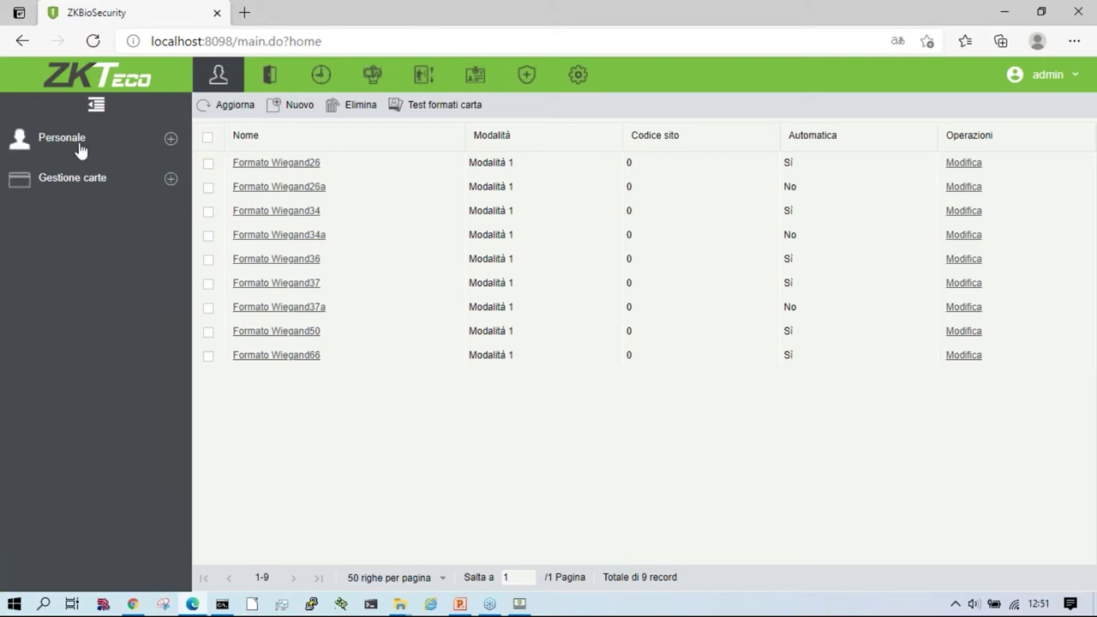
pyautogui.click(80, 148)
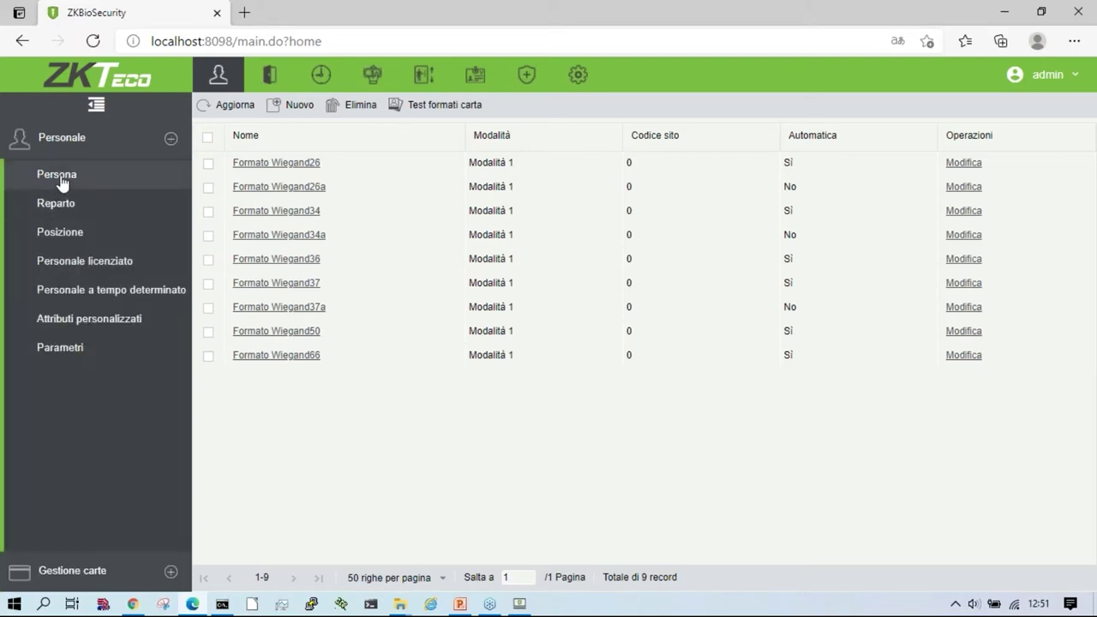
pyautogui.click(58, 177)
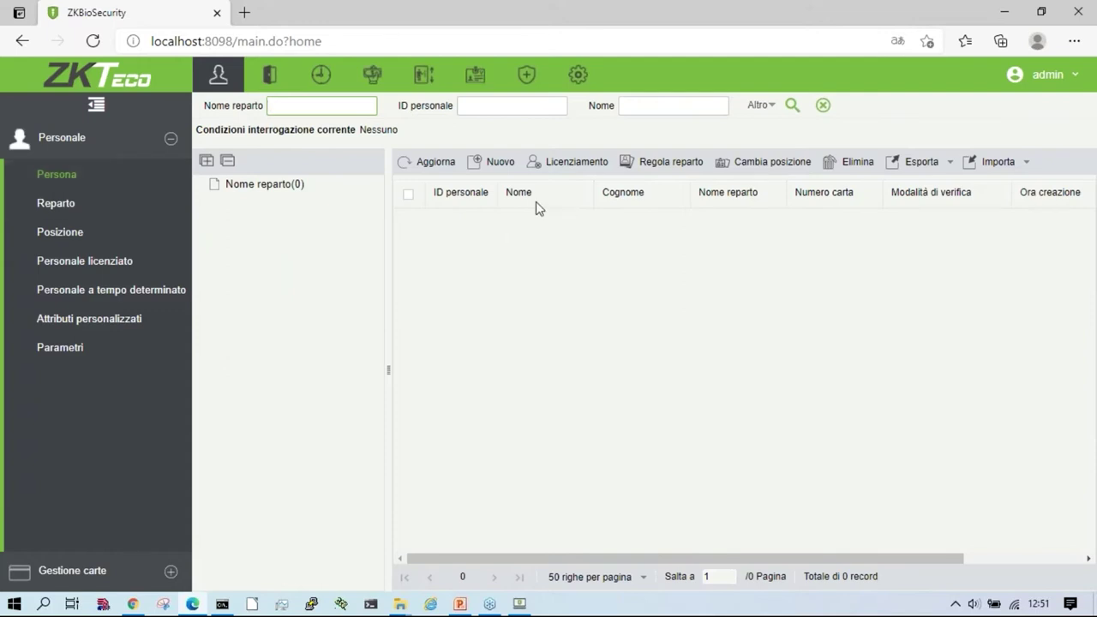
pyautogui.click(500, 162)
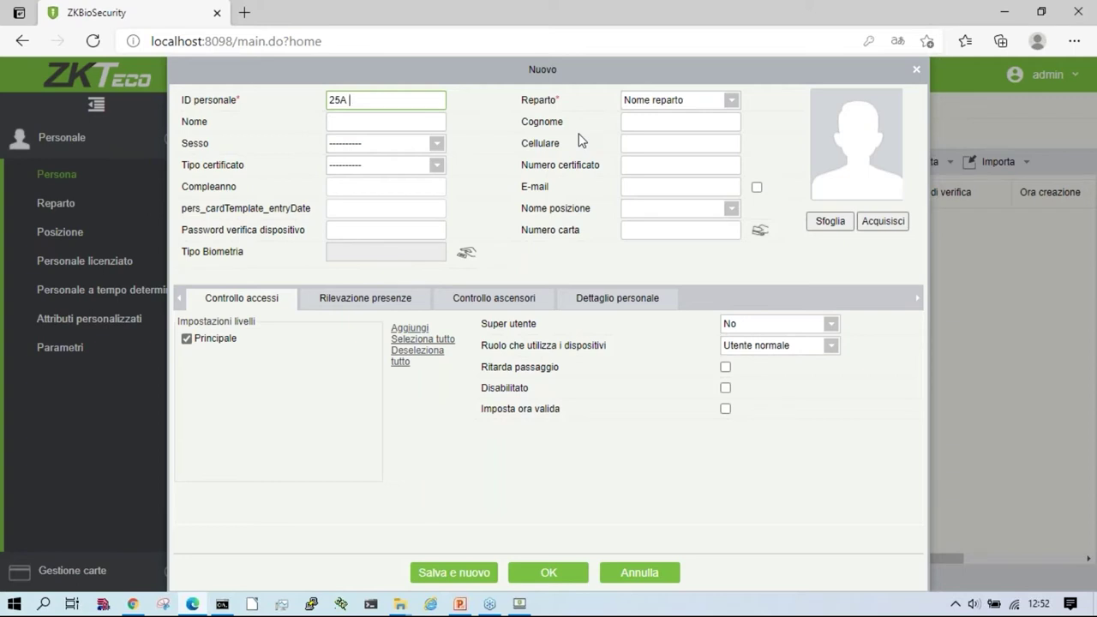
# - Correct the ID personale field so it reads 25
pyautogui.press('BackSpace')
pyautogui.write('/')
pyautogui.press('BackSpace')
pyautogui.press('BackSpace')
pyautogui.write('A')
pyautogui.press('BackSpace')
pyautogui.press('BackSpace')
pyautogui.press('BackSpace')
pyautogui.write('25')
# - Enter the person's first name in Nome and surname in Cognome
pyautogui.click(425, 119)
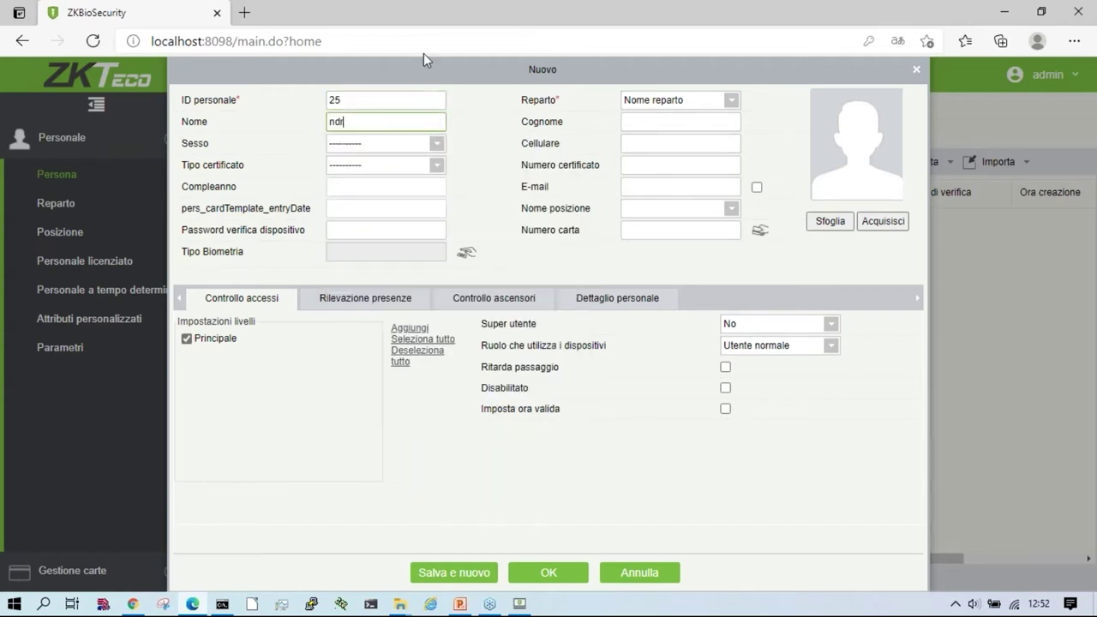
pyautogui.click(647, 124)
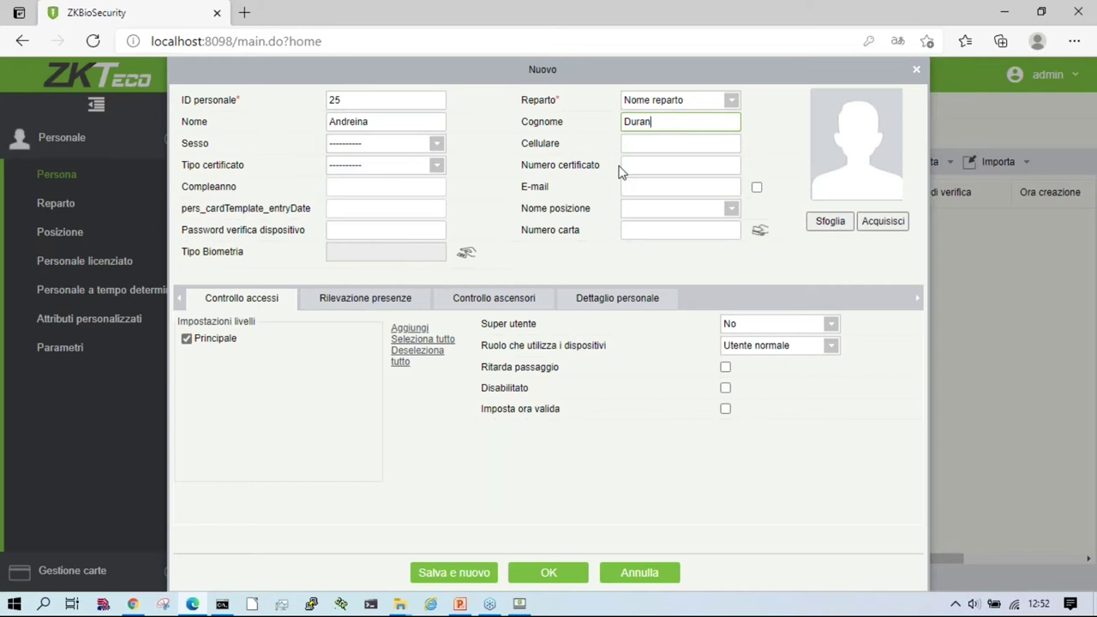
pyautogui.click(645, 143)
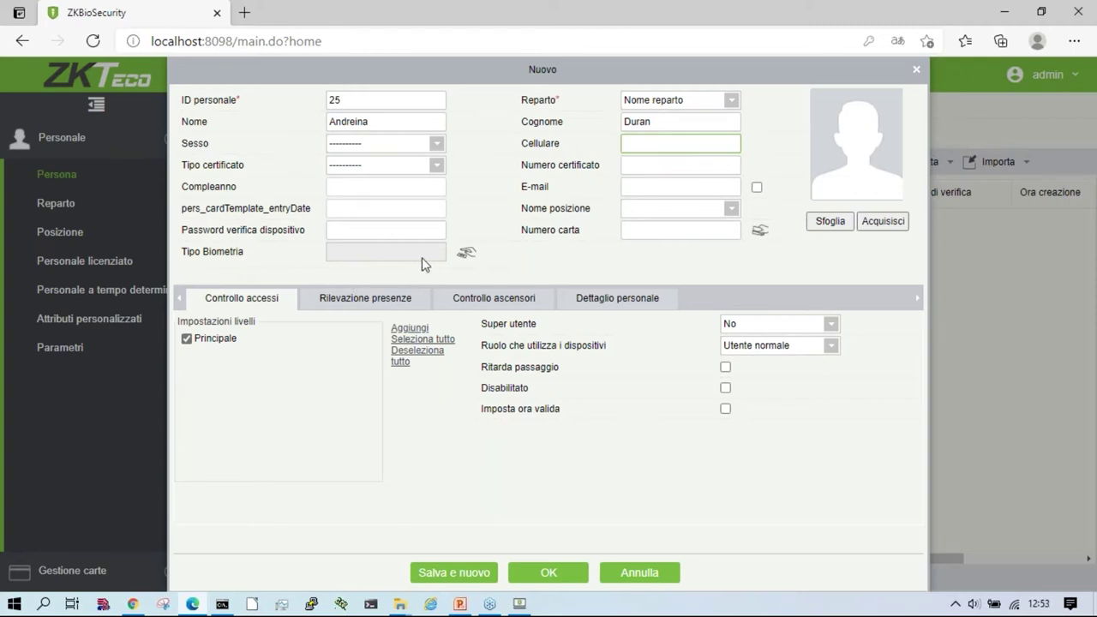
pyautogui.click(674, 237)
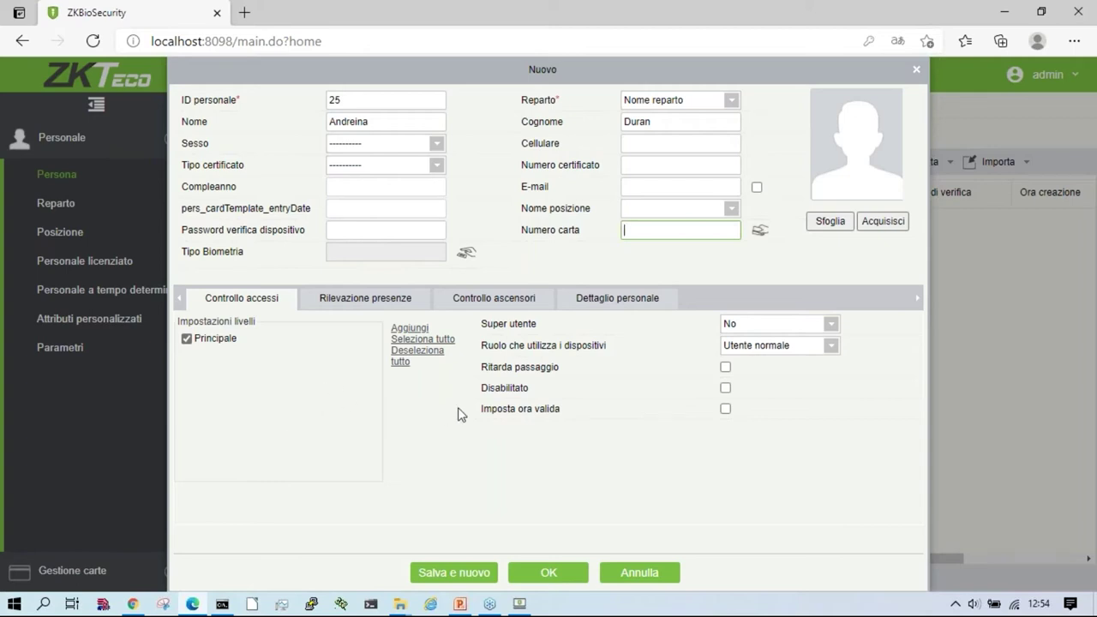
# - Review the options, then set Super utente to Sì and the device role to Amministratore
pyautogui.click(830, 323)
pyautogui.click(830, 343)
pyautogui.click(831, 347)
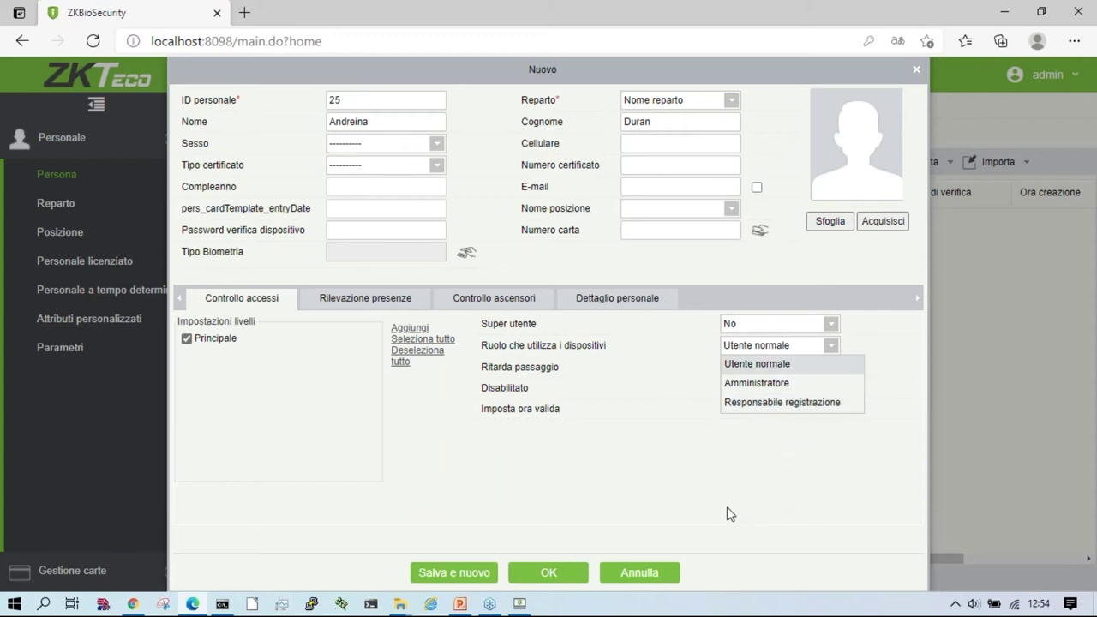
pyautogui.click(685, 500)
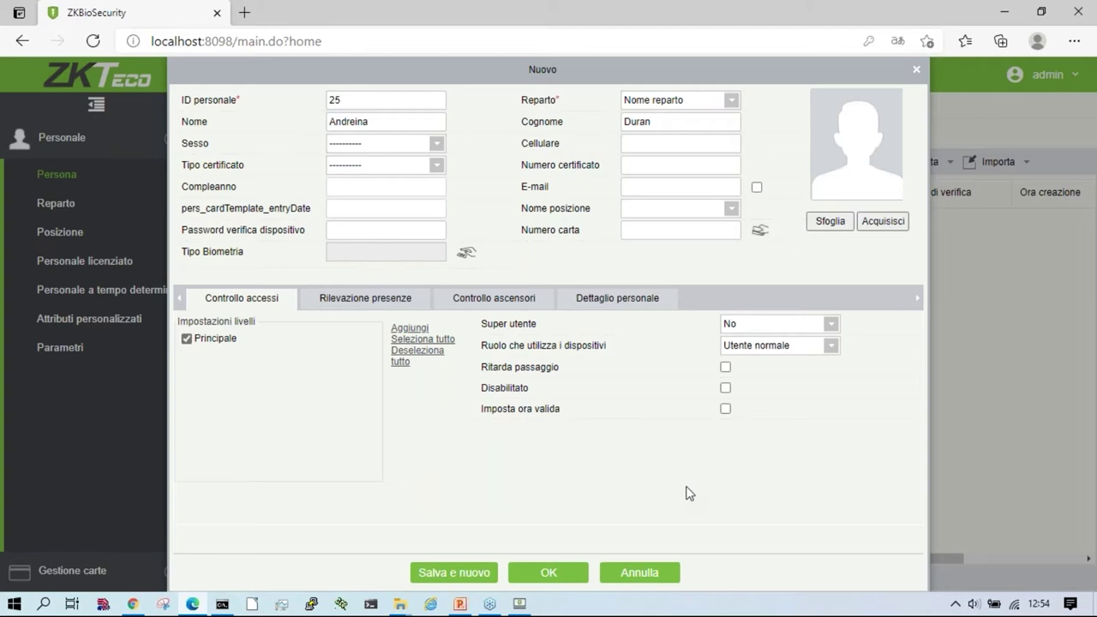
pyautogui.click(831, 326)
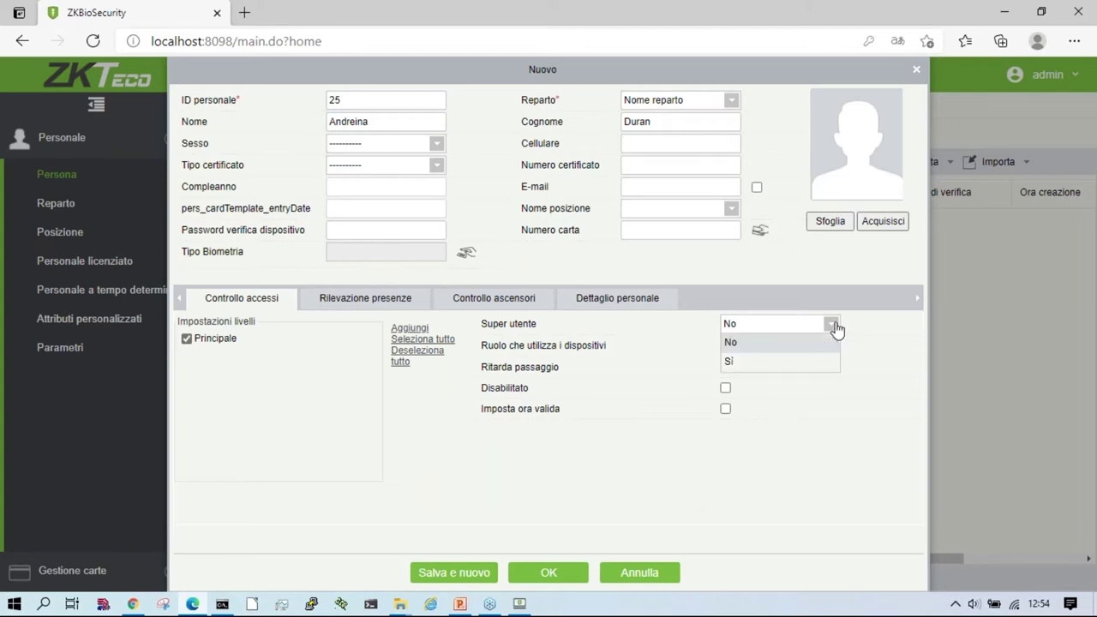
pyautogui.click(776, 363)
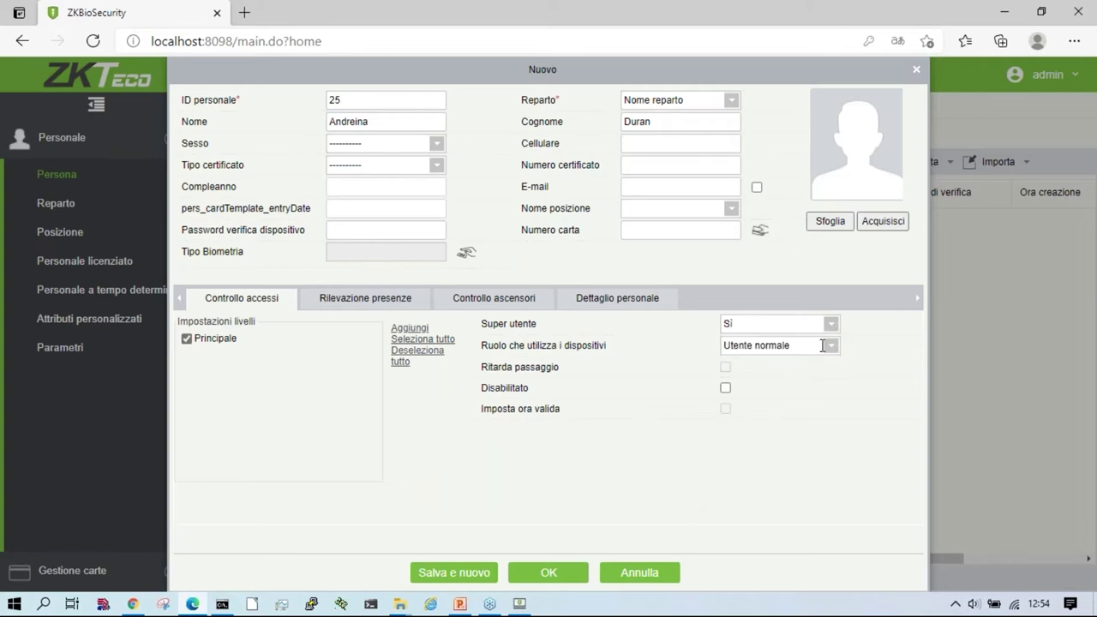
pyautogui.click(831, 353)
pyautogui.click(794, 378)
# - Briefly revert to No and Utente normale, then reapply Super utente Sì with Amministratore
pyautogui.click(831, 325)
pyautogui.click(730, 341)
pyautogui.click(831, 347)
pyautogui.click(794, 368)
pyautogui.click(831, 324)
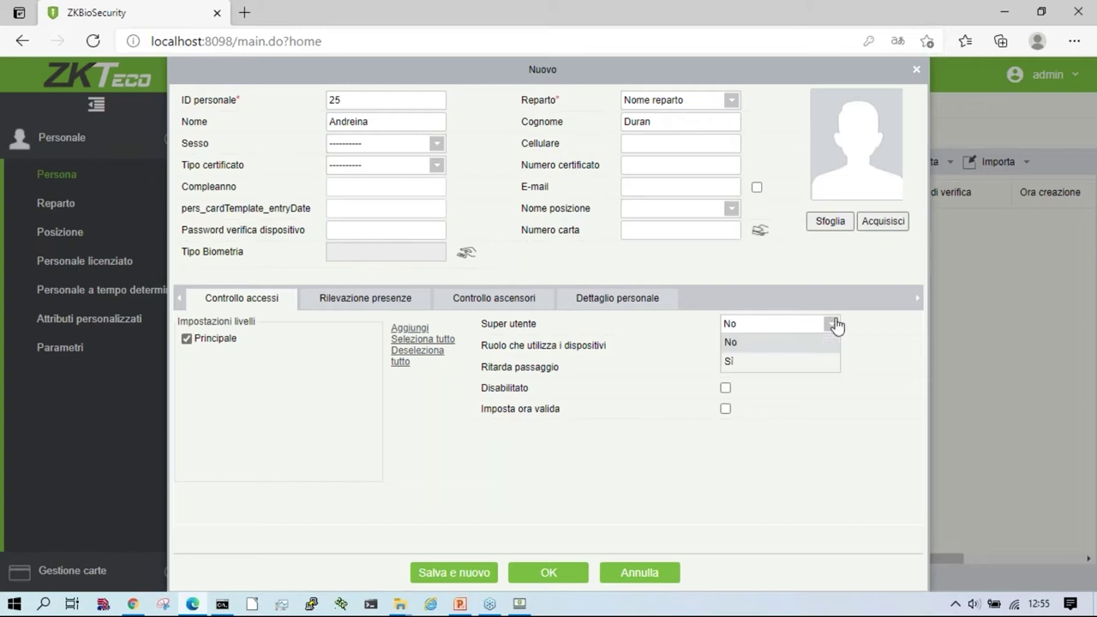
pyautogui.click(794, 360)
pyautogui.click(829, 347)
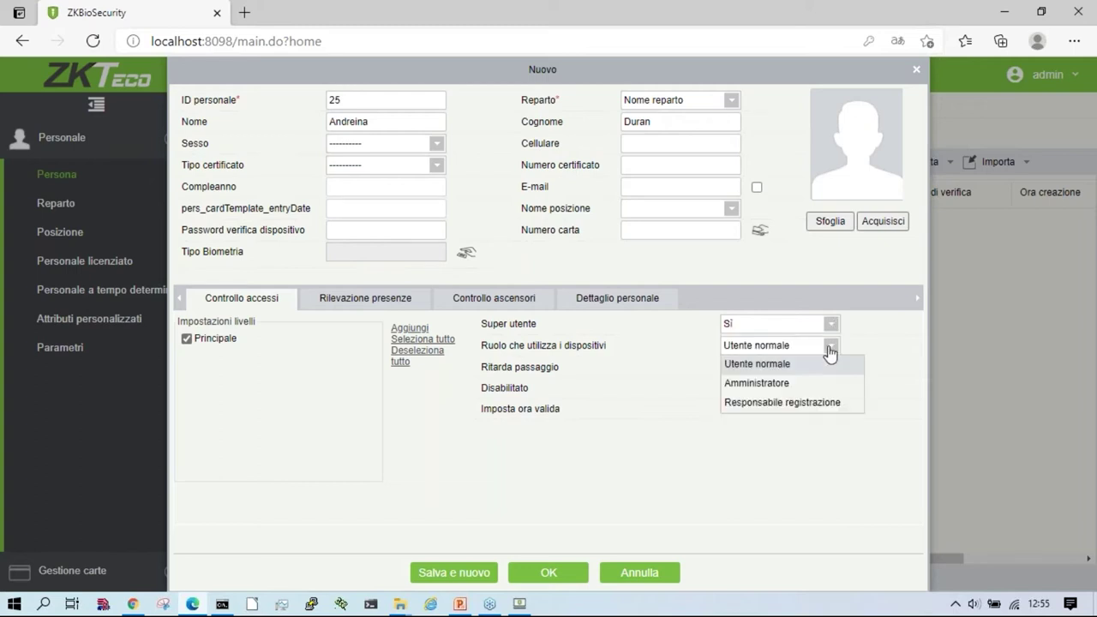
pyautogui.click(812, 384)
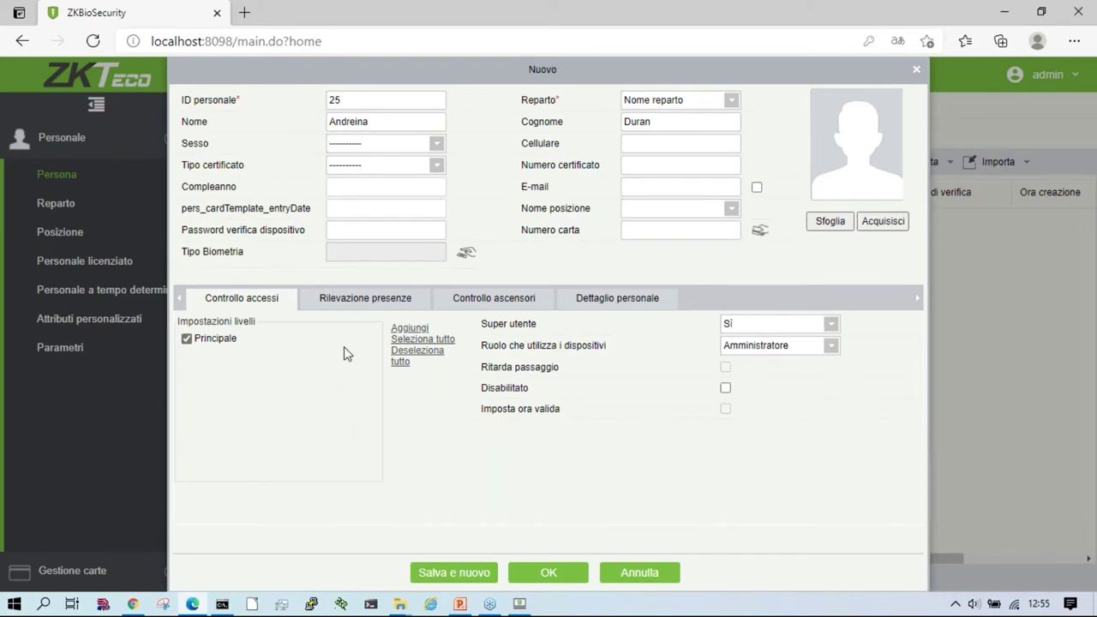
# - Set the Rilevazione presenze device role to Amministratore and view the Controllo ascensori settings
pyautogui.click(366, 304)
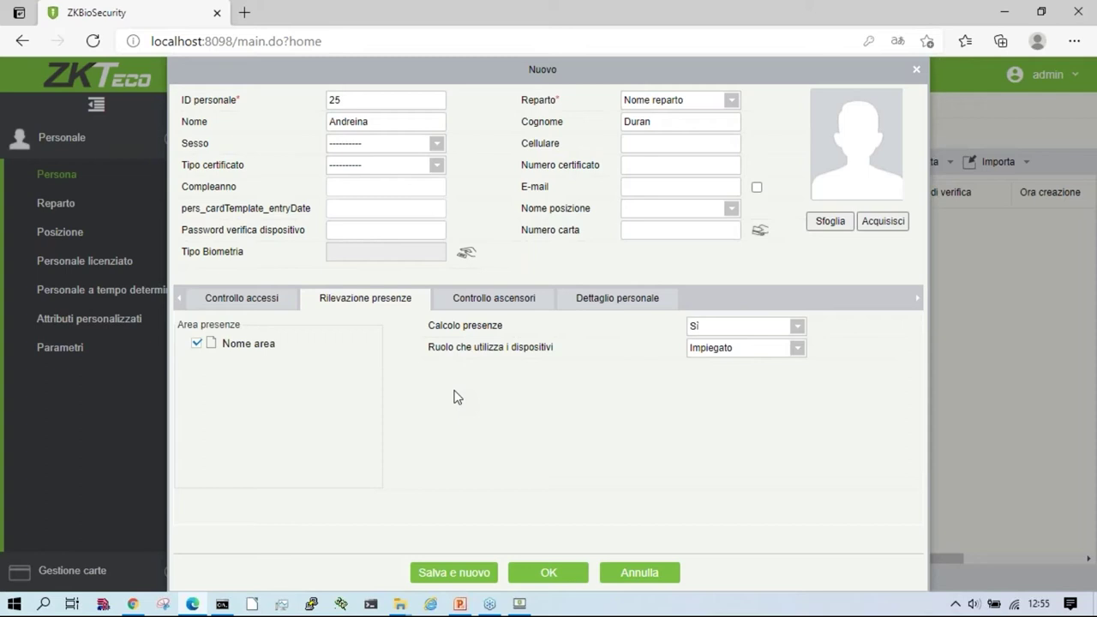
pyautogui.click(797, 350)
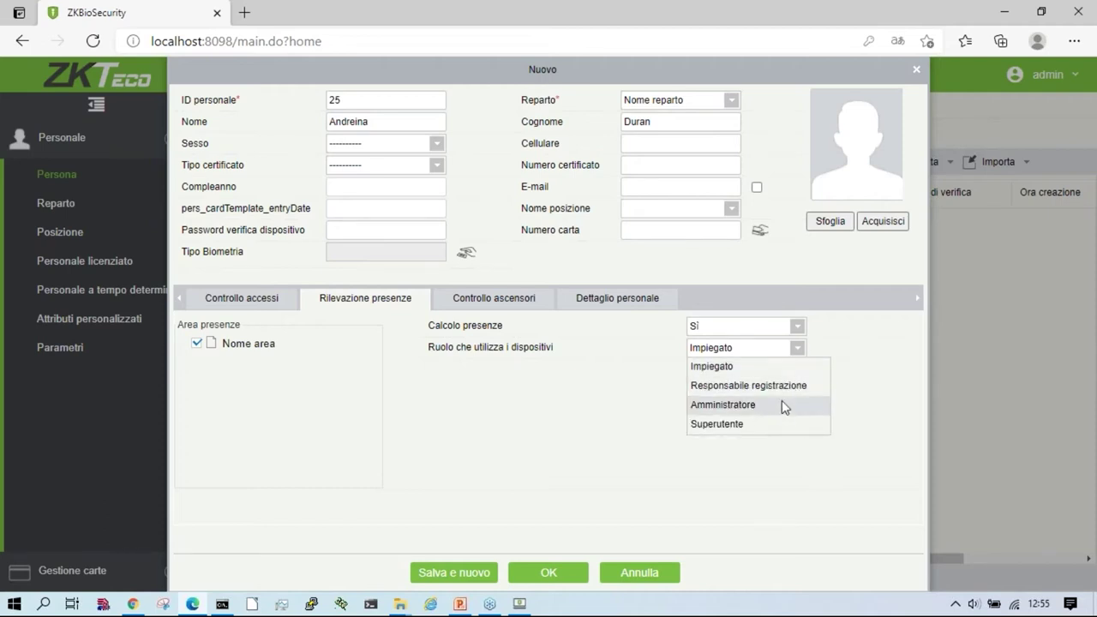
pyautogui.click(753, 405)
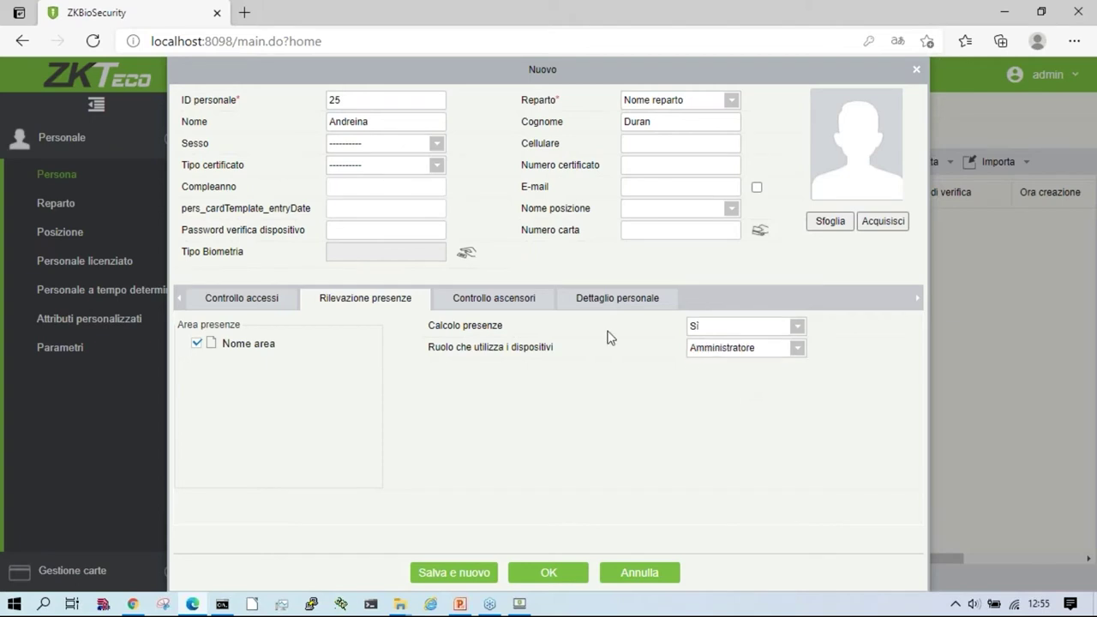
pyautogui.click(512, 305)
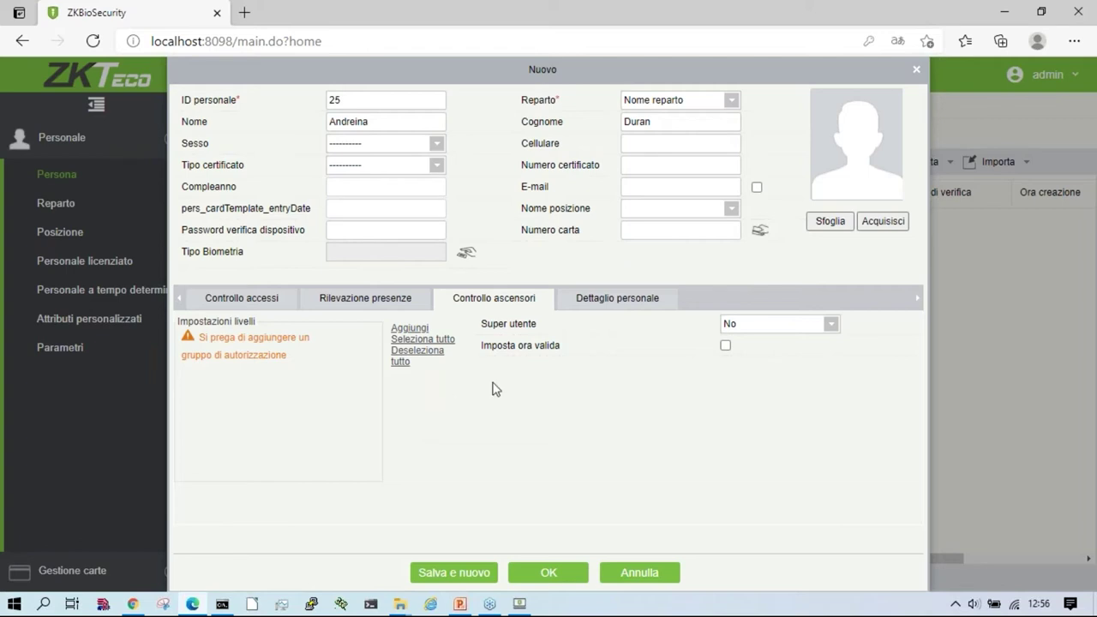
# - Return to Dettaglio personale and save person 25 with OK
pyautogui.click(627, 308)
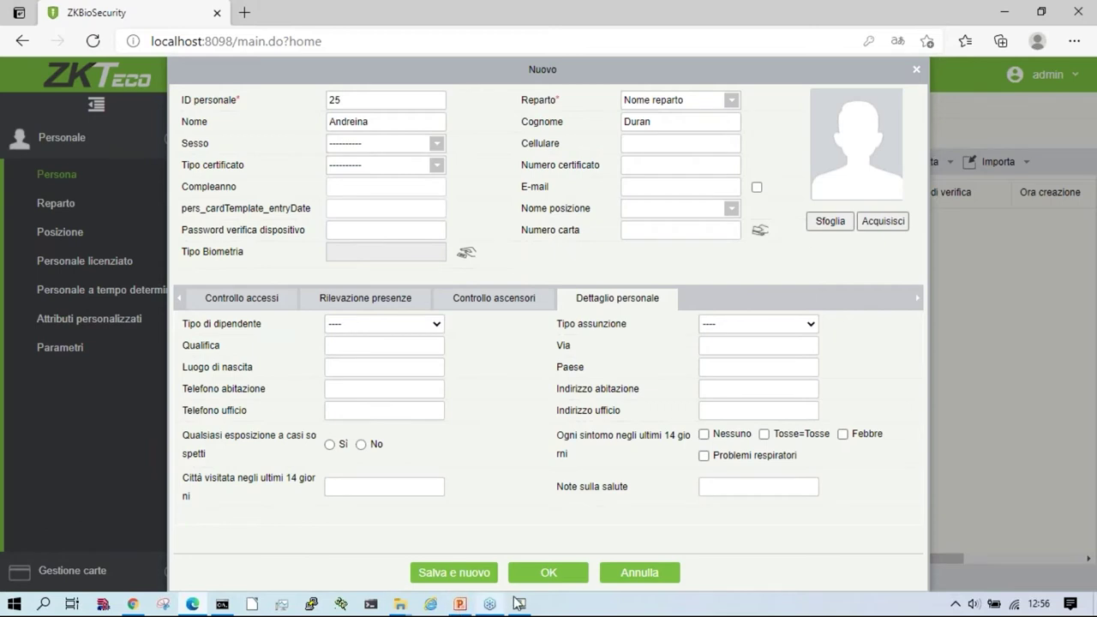
pyautogui.click(548, 575)
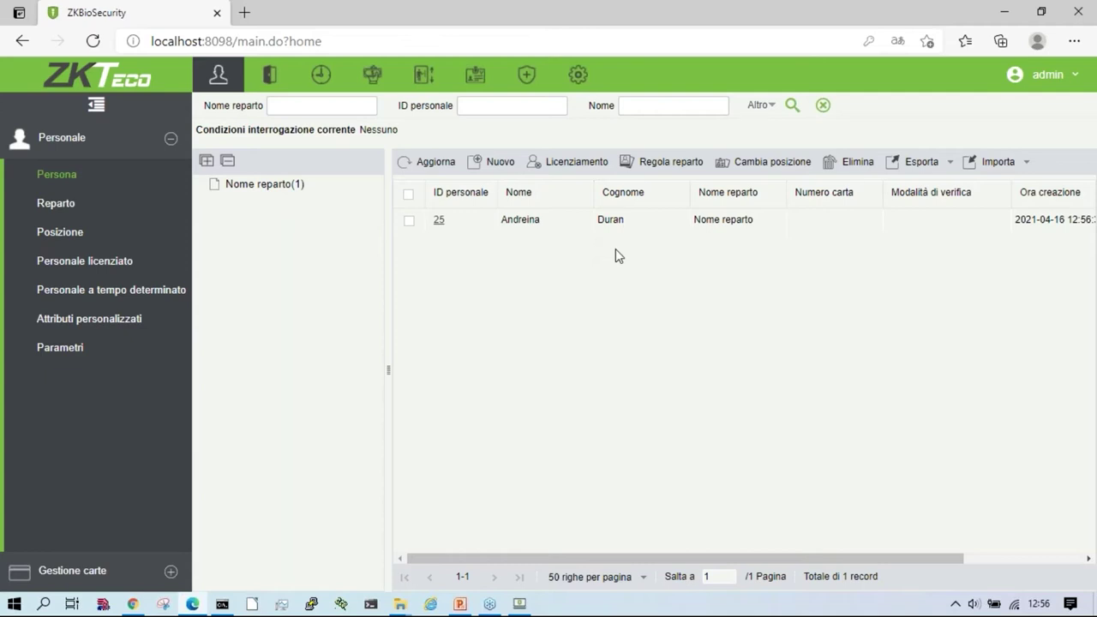
# - Create department number 2 named 'Reparto tecnico' with no parent department and save it
pyautogui.click(72, 210)
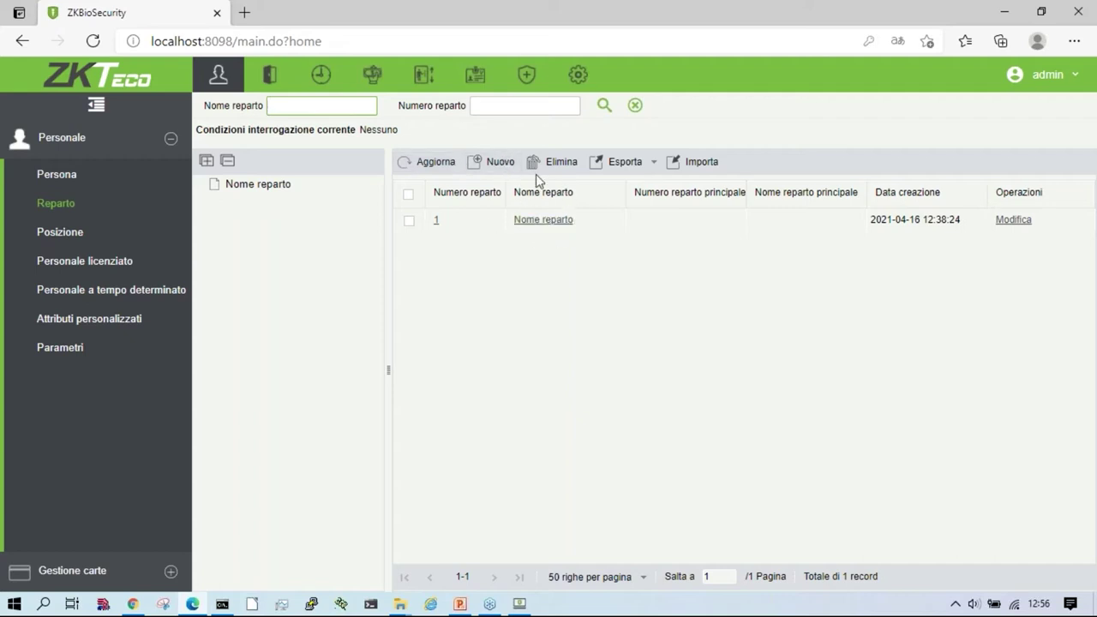
pyautogui.click(500, 163)
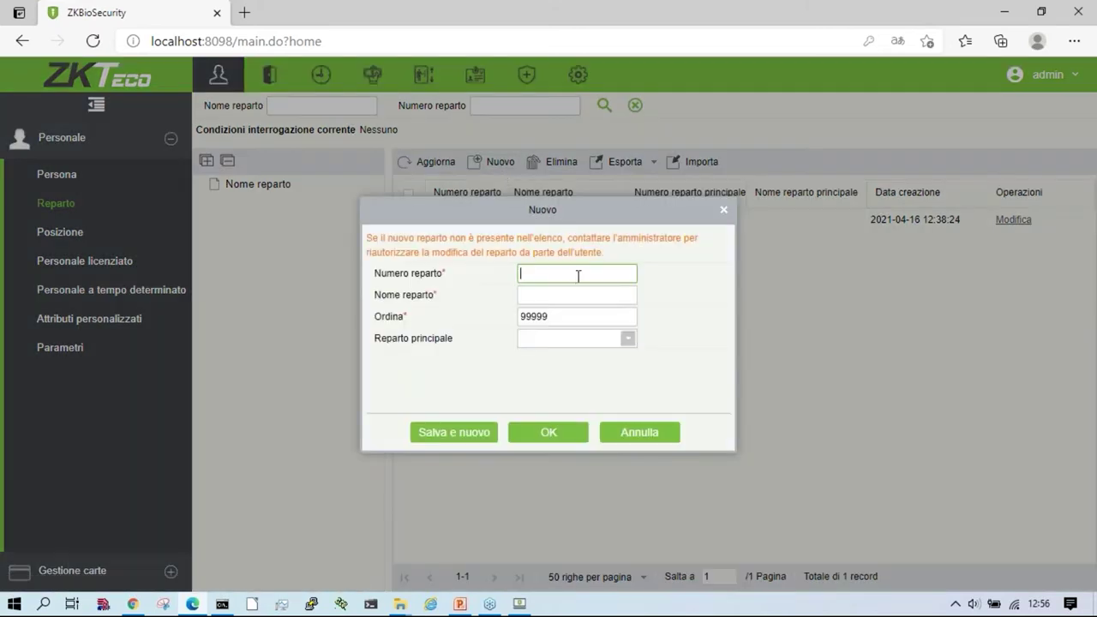
pyautogui.write('s')
pyautogui.press('BackSpace')
pyautogui.write('2')
pyautogui.click(570, 295)
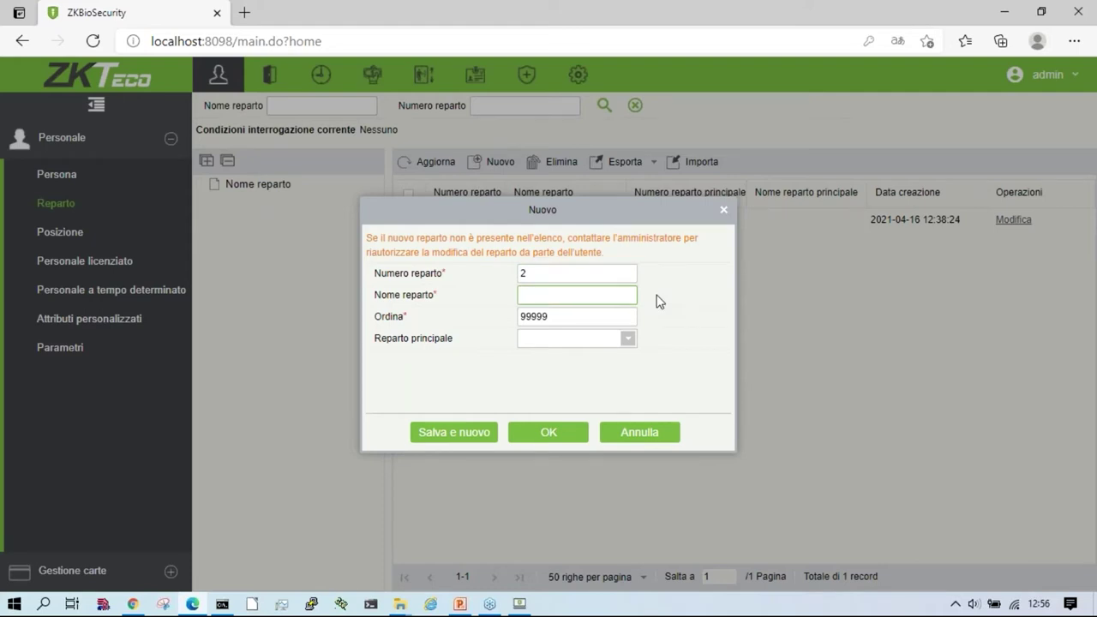
pyautogui.write('Reparto tec')
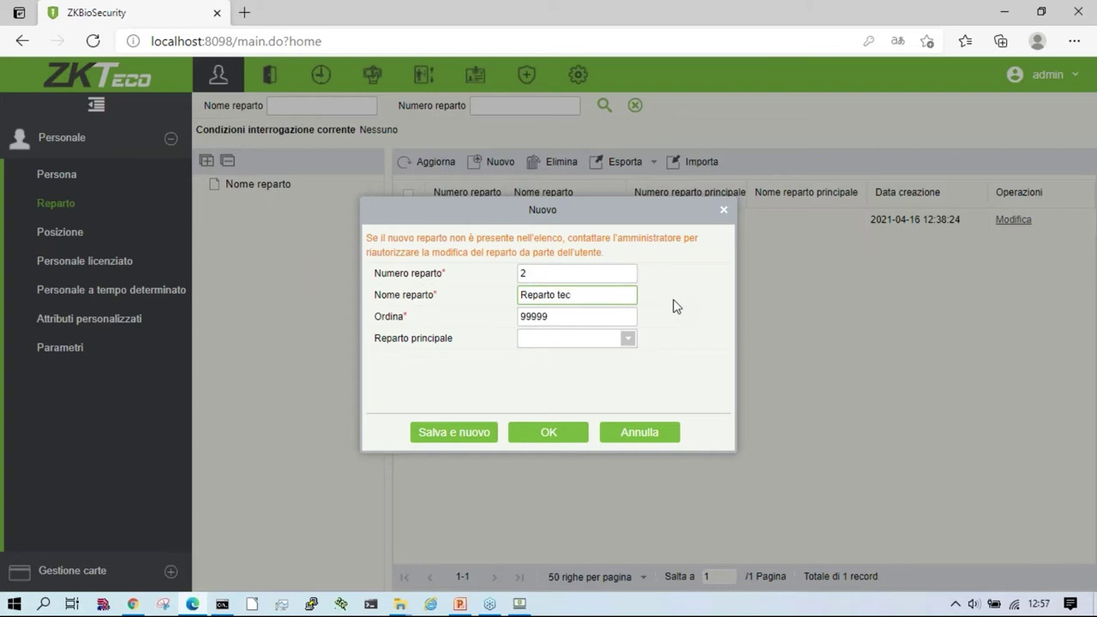
pyautogui.write('nica')
pyautogui.press('BackSpace')
pyautogui.write('o')
pyautogui.click(630, 341)
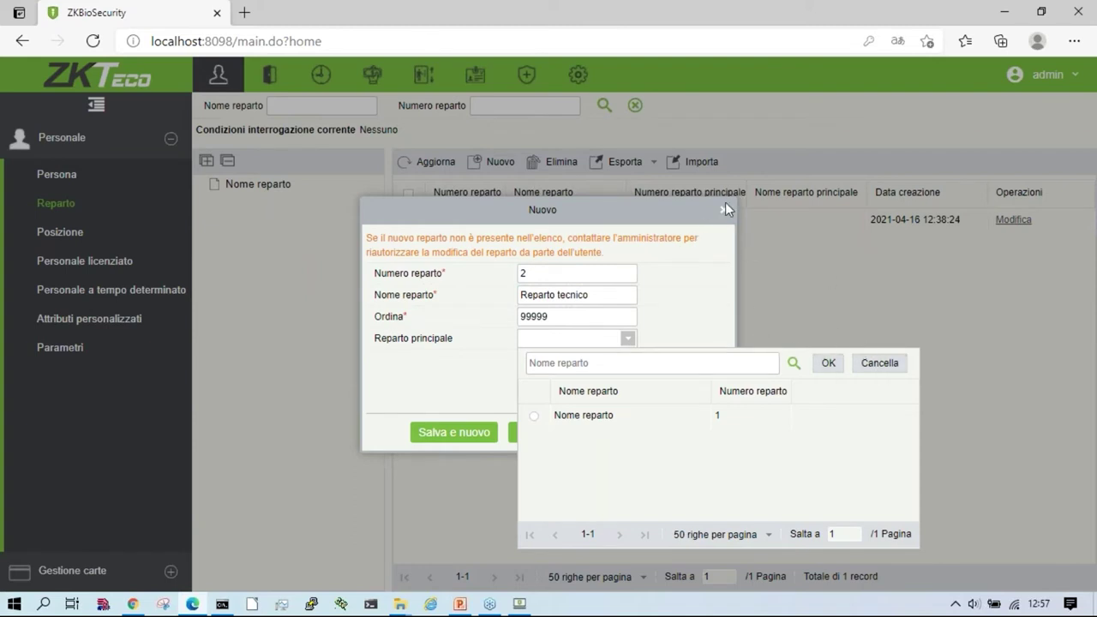
pyautogui.click(735, 243)
pyautogui.click(548, 432)
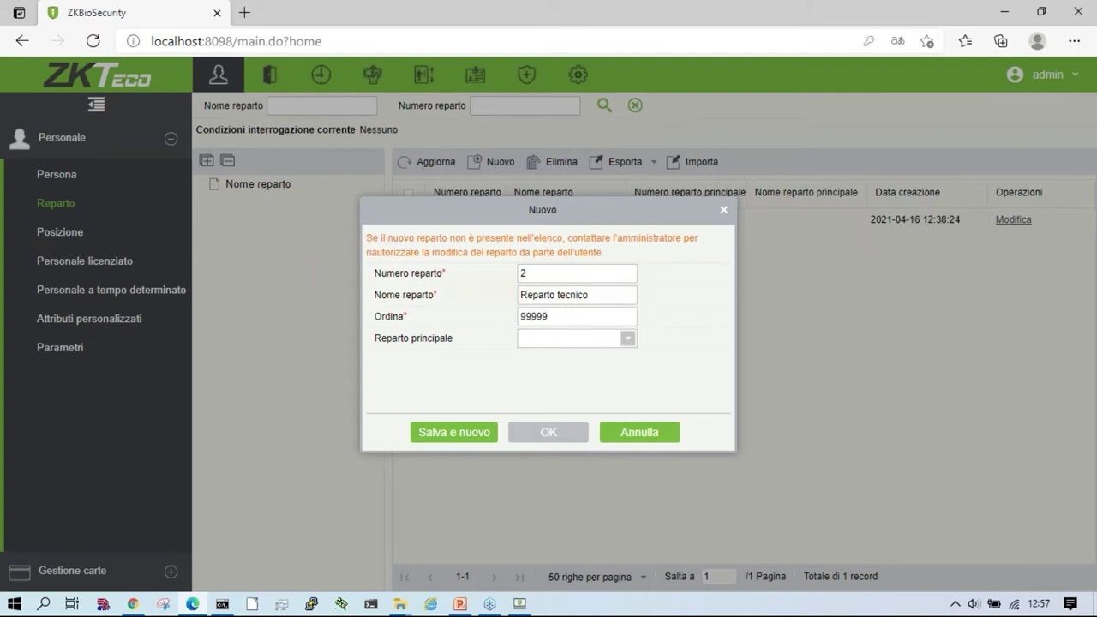
# - Create department 3, retyping its name as 'Reparto manager' after the save error, and save
pyautogui.click(492, 167)
pyautogui.write('3')
pyautogui.click(583, 292)
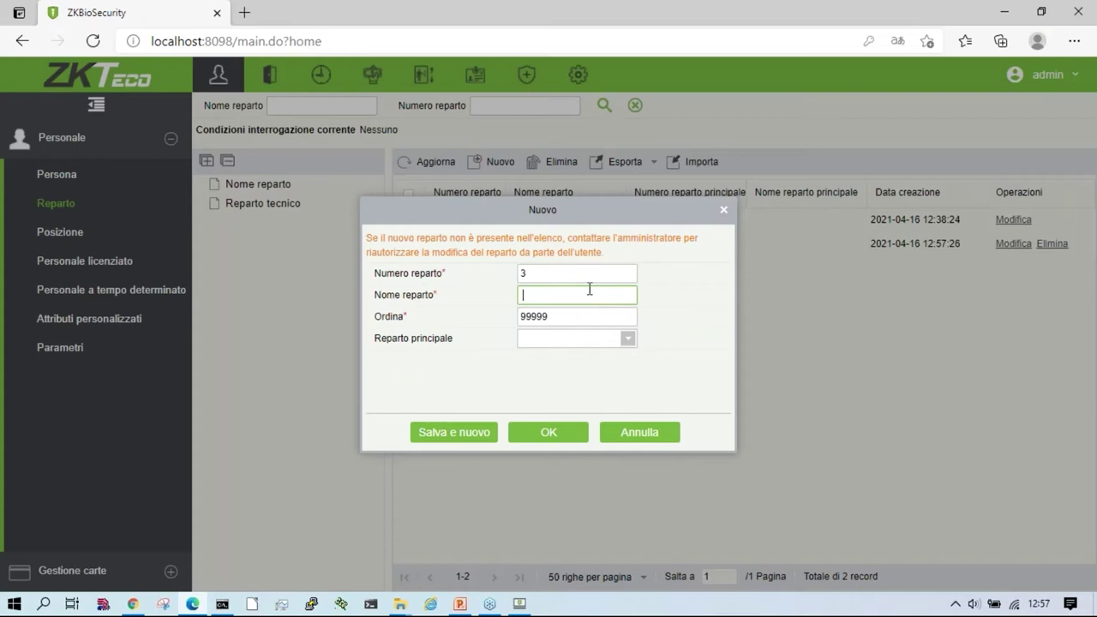
pyautogui.write('Reparto Manager')
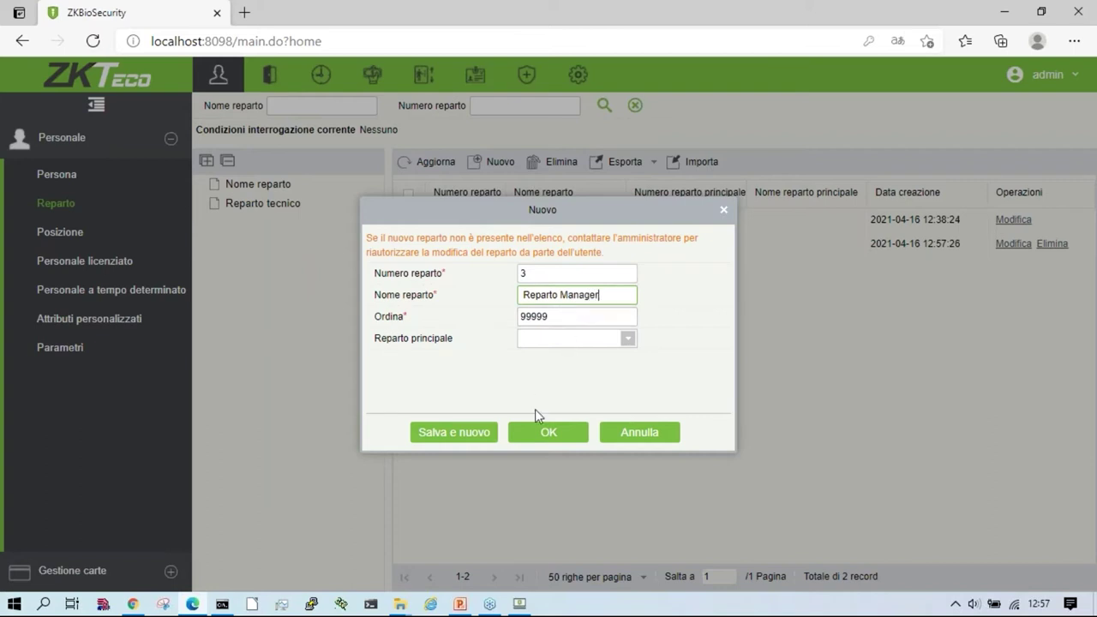
pyautogui.click(553, 437)
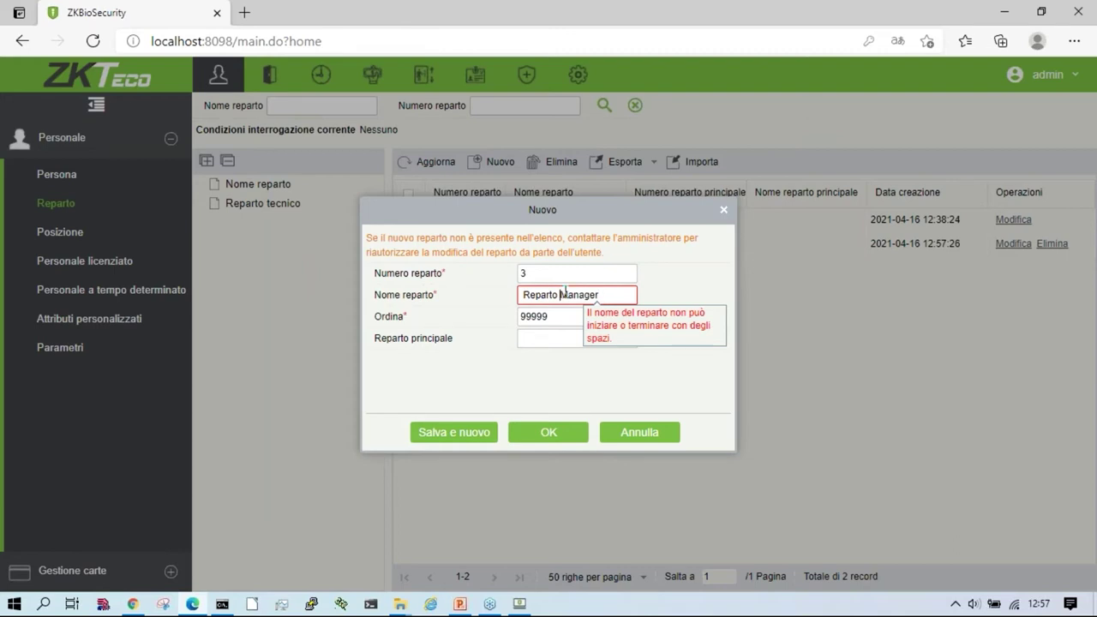
pyautogui.click(607, 296)
pyautogui.press('BackSpace')
pyautogui.press('BackSpace')
pyautogui.press('BackSpace')
pyautogui.press('BackSpace')
pyautogui.press('BackSpace')
pyautogui.press('BackSpace')
pyautogui.press('BackSpace')
pyautogui.press('BackSpace')
pyautogui.press('BackSpace')
pyautogui.press('BackSpace')
pyautogui.press('BackSpace')
pyautogui.press('BackSpace')
pyautogui.press('BackSpace')
pyautogui.press('BackSpace')
pyautogui.press('BackSpace')
pyautogui.press('BackSpace')
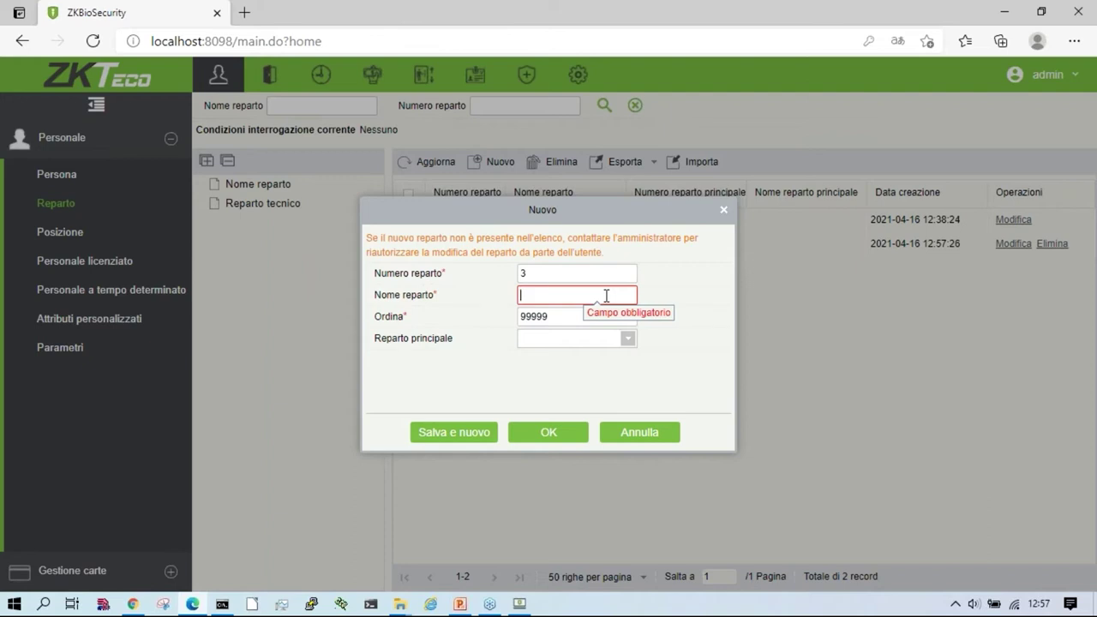
pyautogui.write('Reparto manager')
pyautogui.click(553, 434)
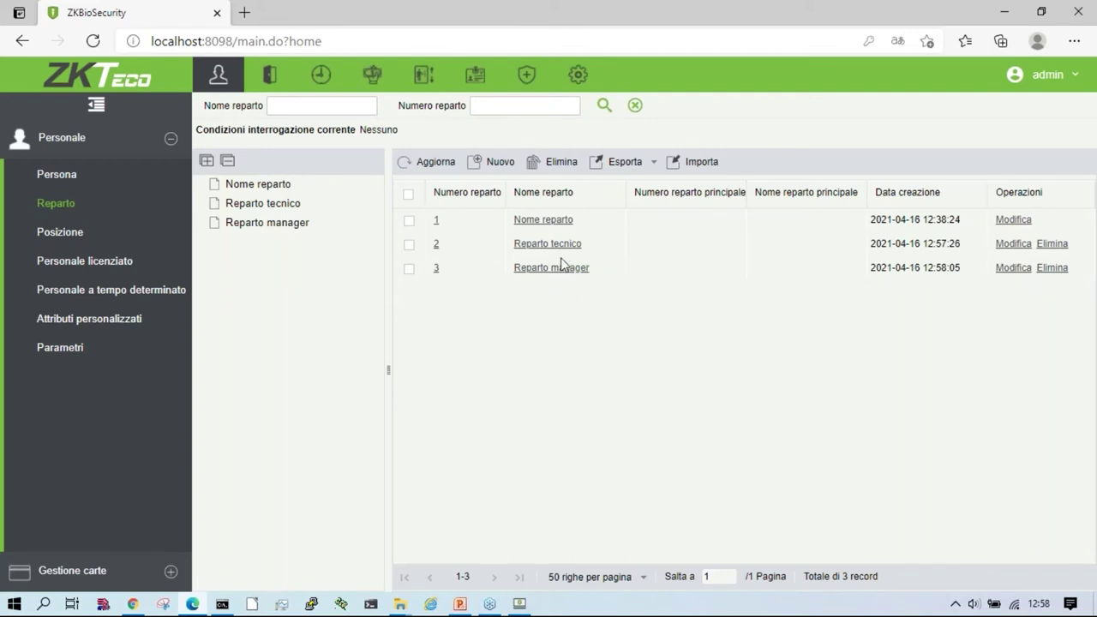
# - Set Reparto manager as the parent of Reparto tecnico, then switch to device management
pyautogui.click(561, 246)
pyautogui.click(628, 340)
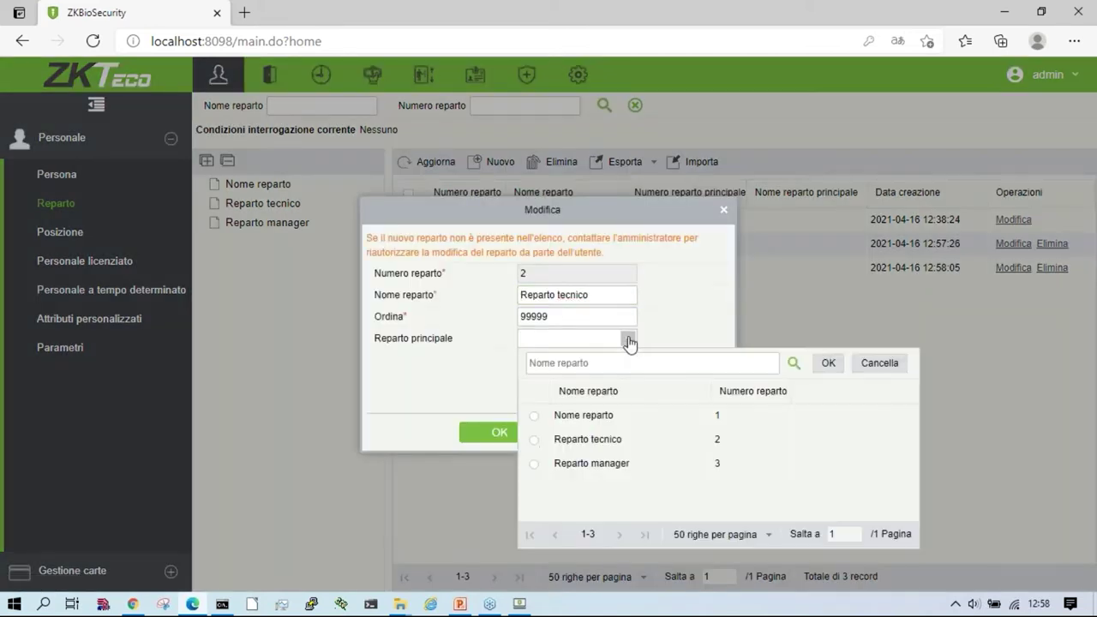
pyautogui.click(588, 466)
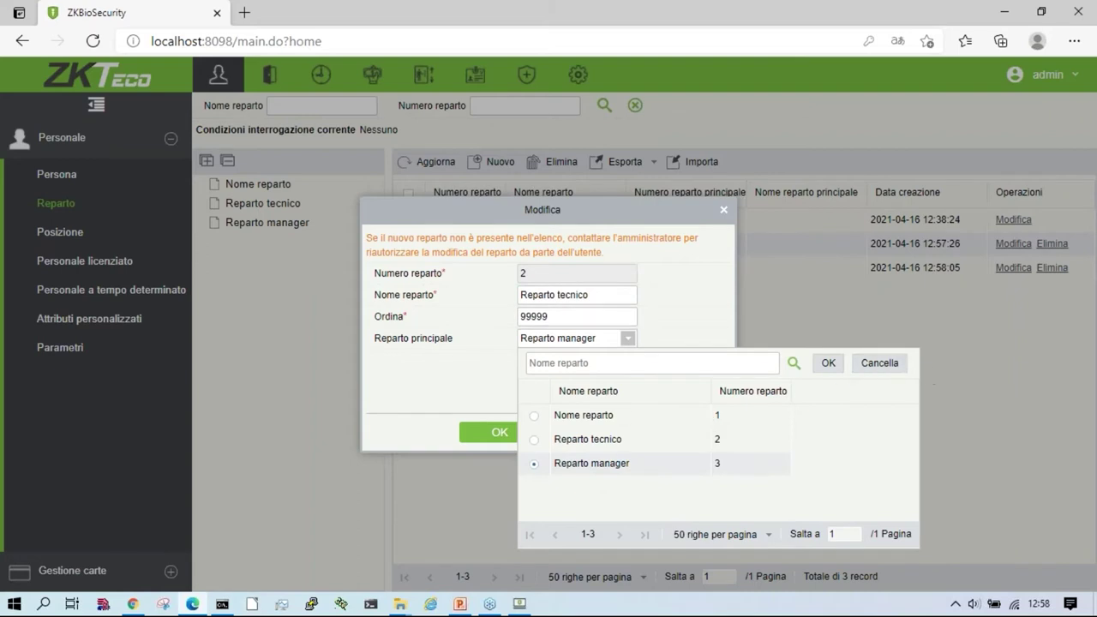
pyautogui.click(827, 363)
pyautogui.click(504, 434)
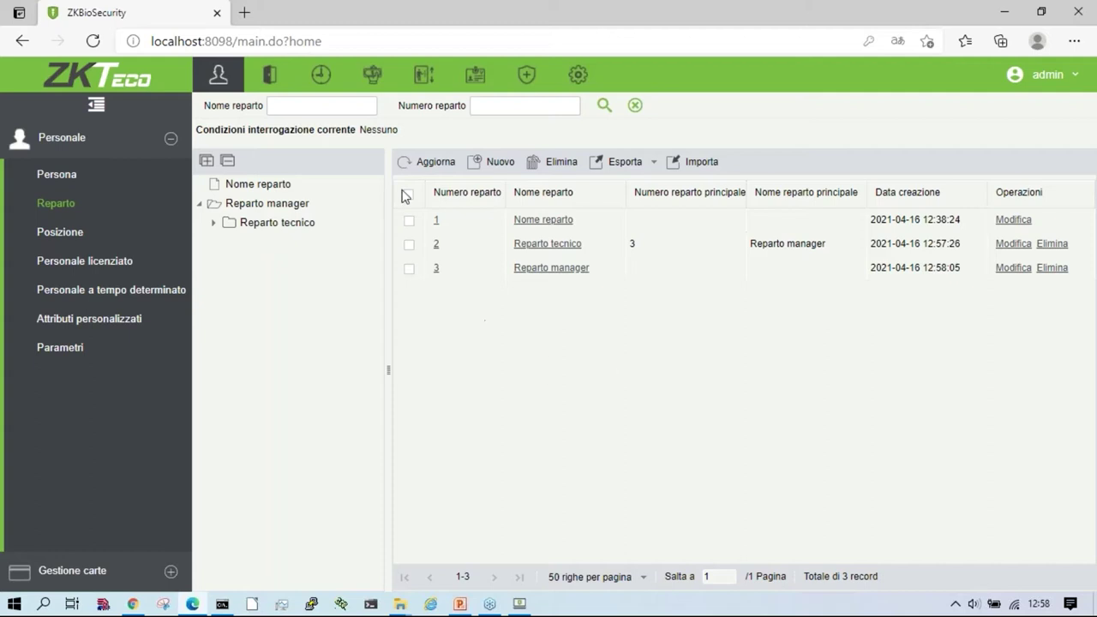
pyautogui.click(272, 85)
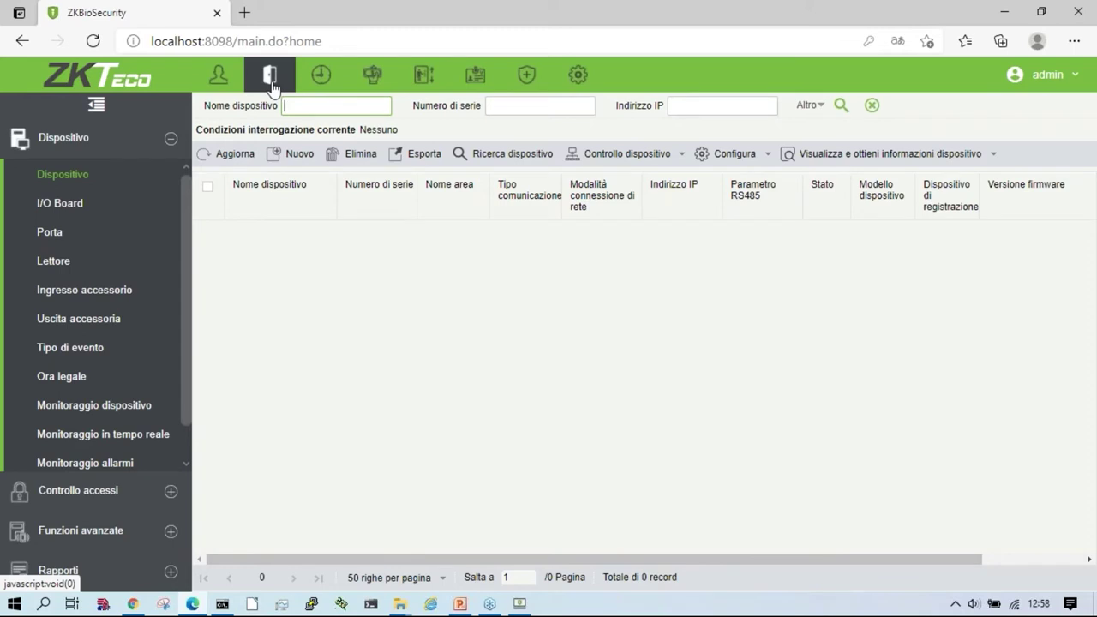
pyautogui.click(171, 138)
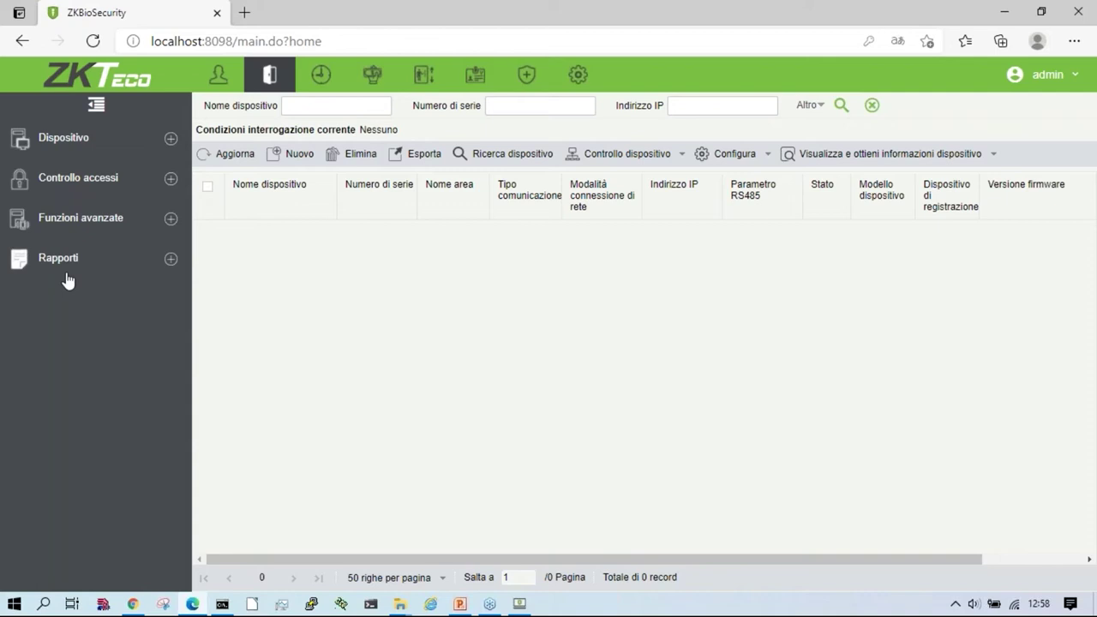
pyautogui.click(71, 141)
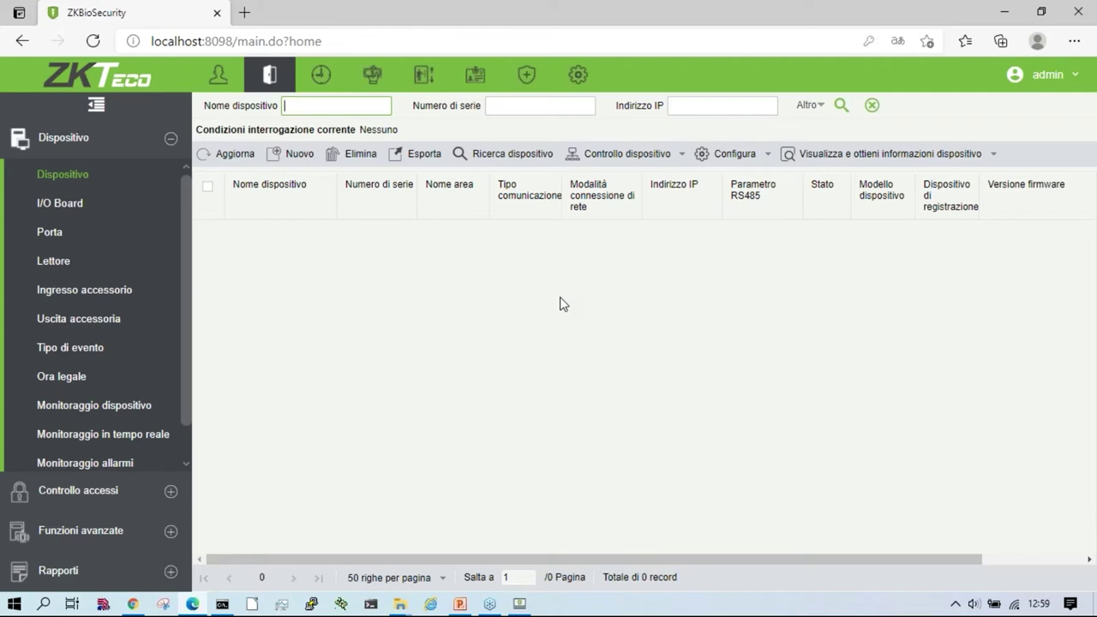
# - Open the network device search, then bring up the Command Prompt with the PC's IP configuration
pyautogui.click(512, 162)
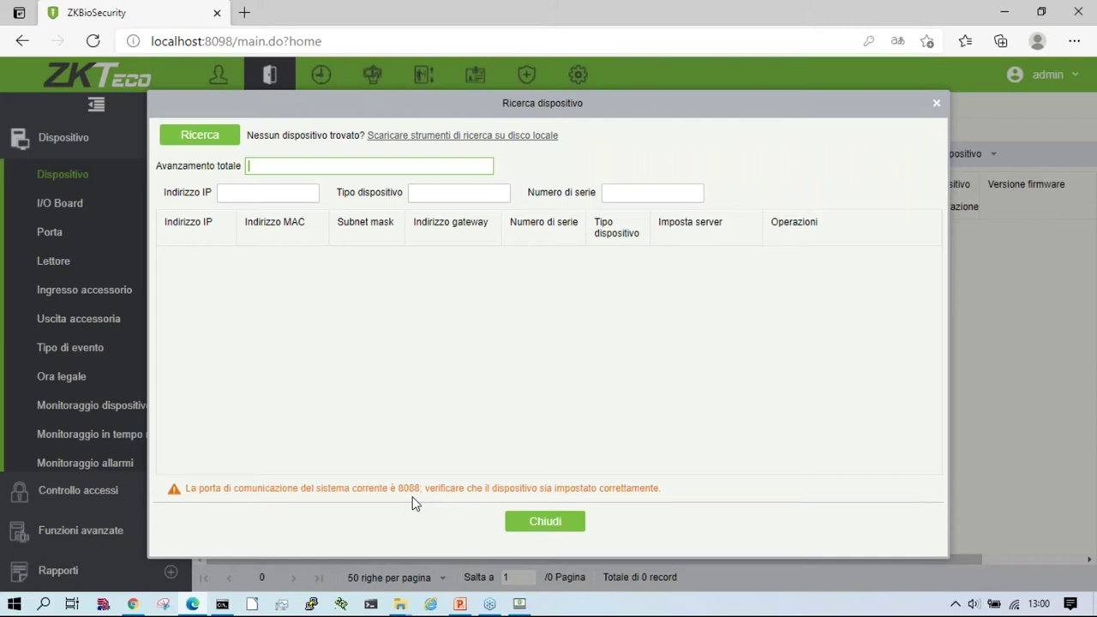
pyautogui.click(222, 605)
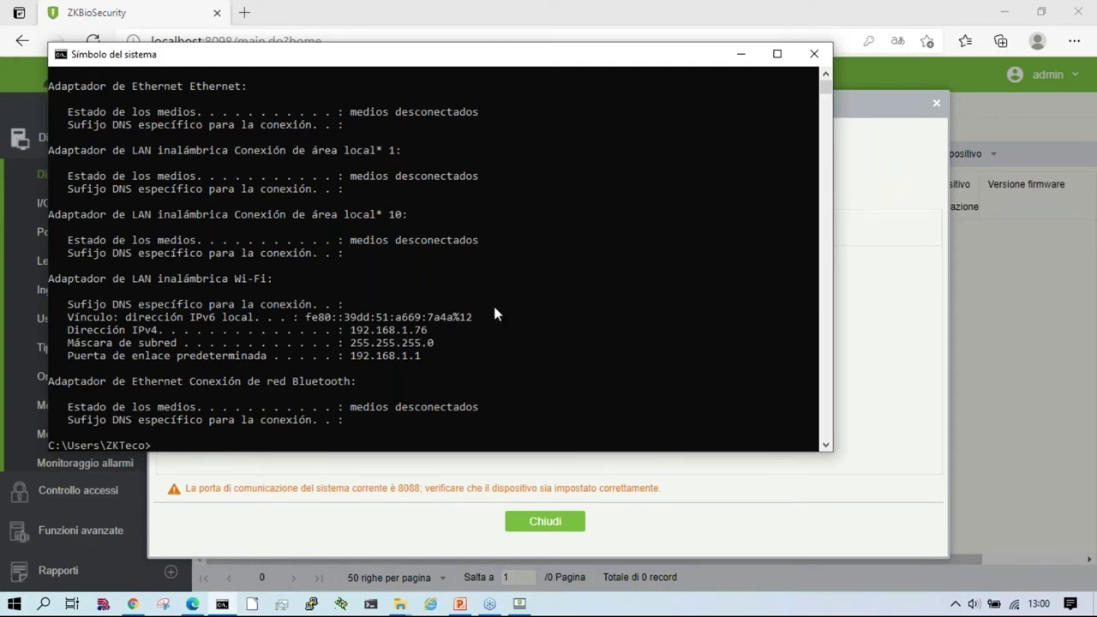
# - Minimise the Command Prompt to return to the ZKBioSecurity device search
pyautogui.click(741, 54)
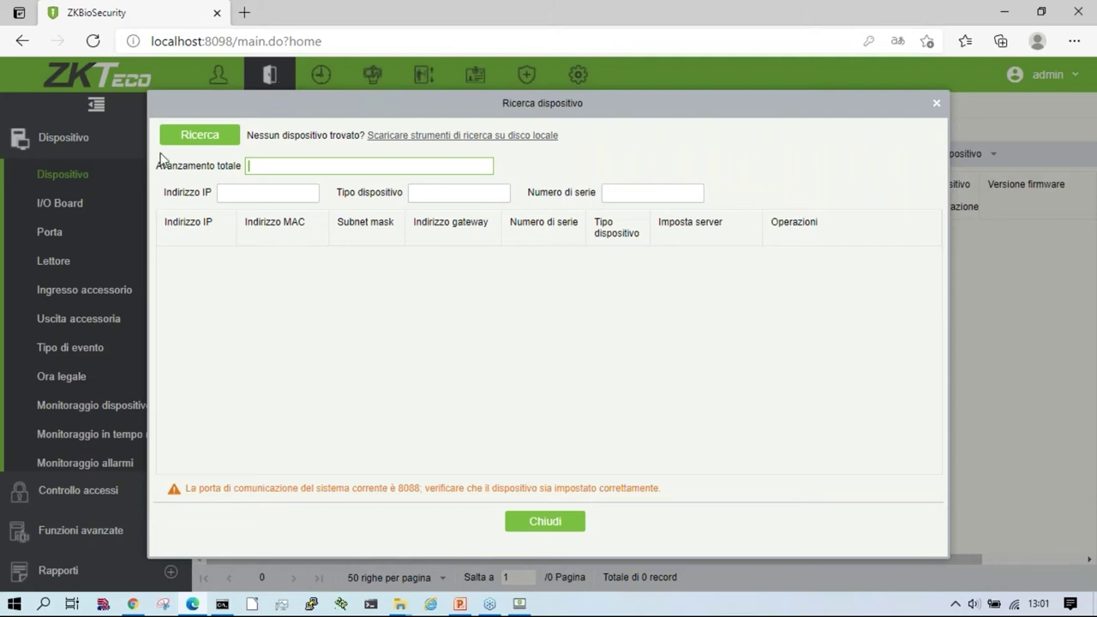
# - Search the network and start adding the inBIO260 Pro found at 192.168.1.203
pyautogui.click(190, 138)
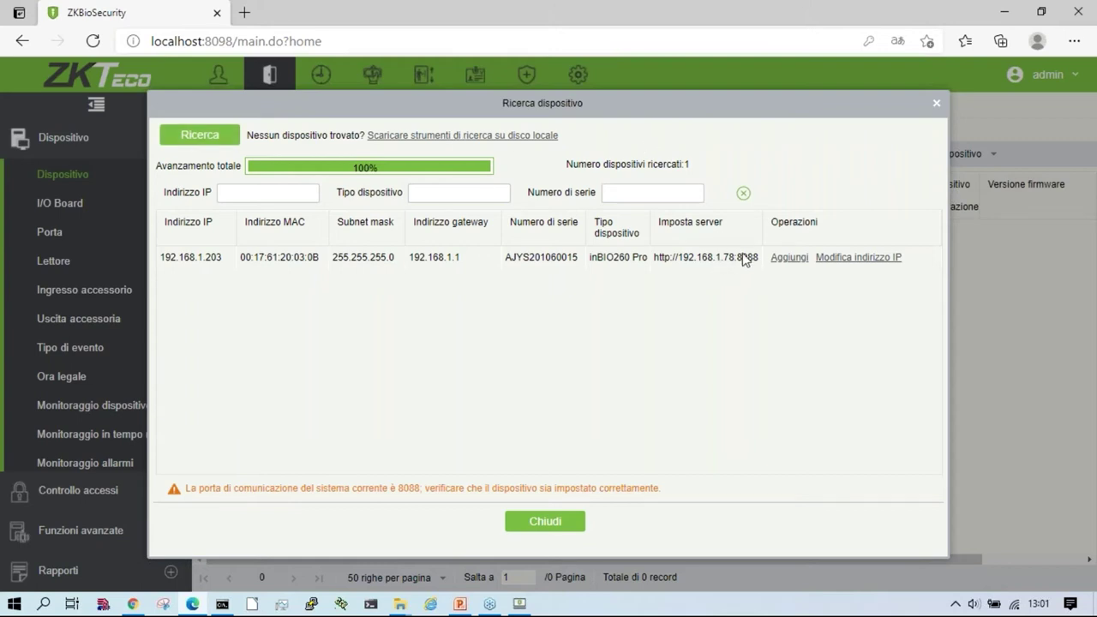
pyautogui.click(796, 267)
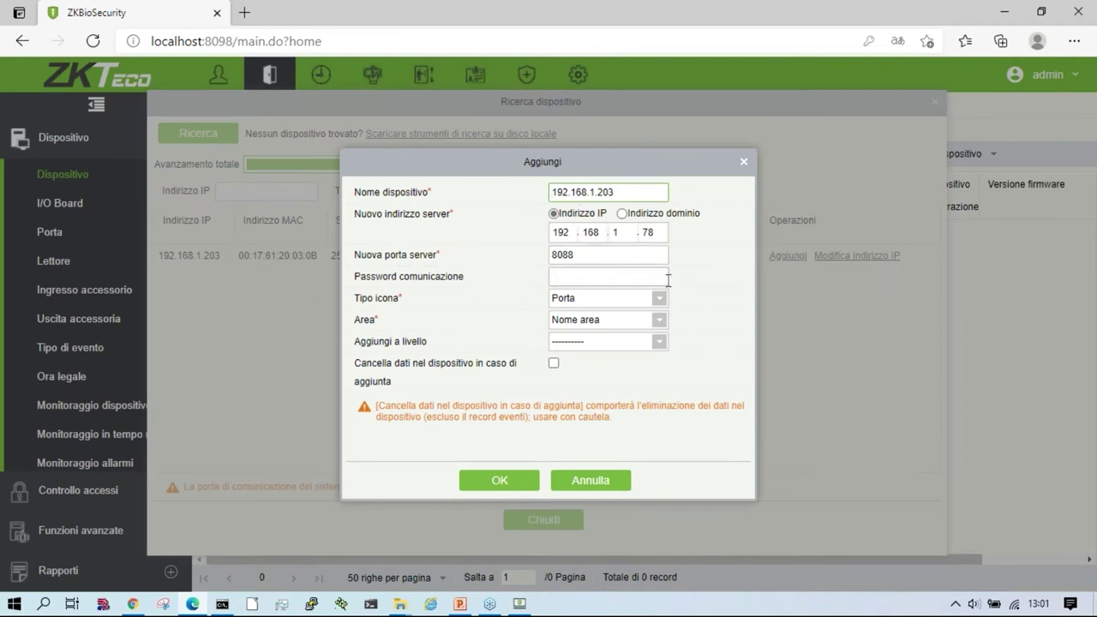
# - Name the new controller 'Test', add it at level Principale, and submit it
pyautogui.moveTo(624, 190); pyautogui.dragTo(509, 199)
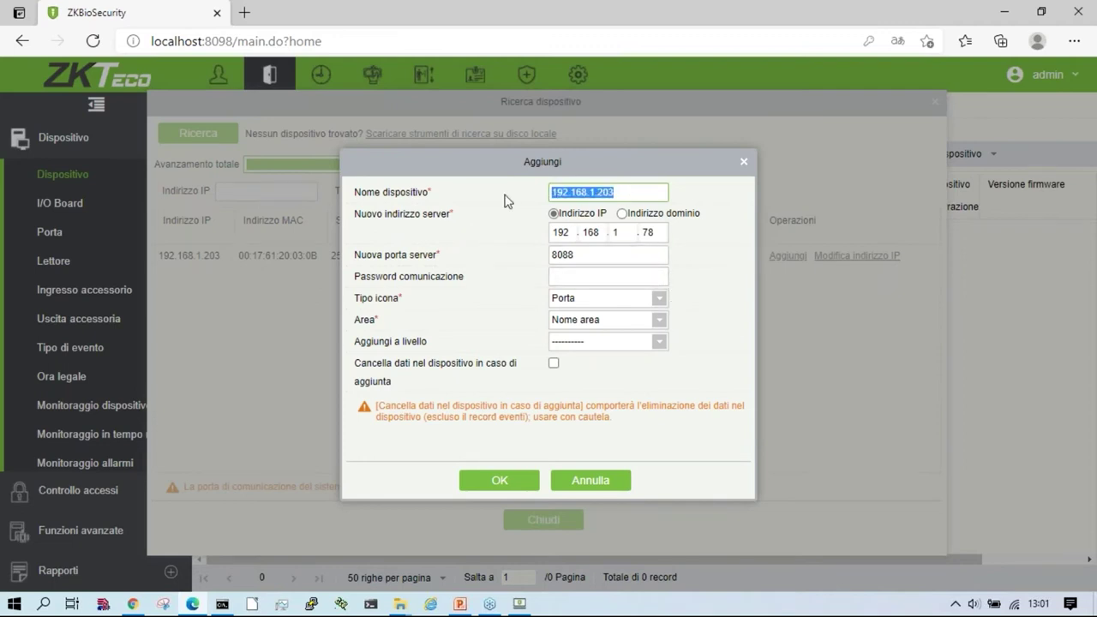
pyautogui.write('Test')
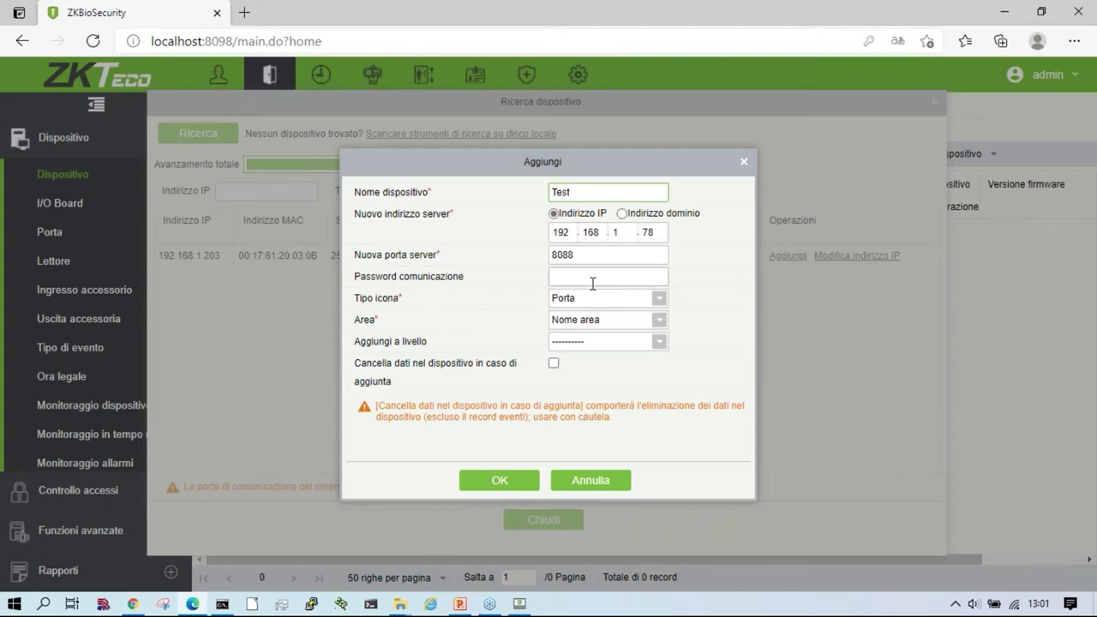
pyautogui.click(659, 321)
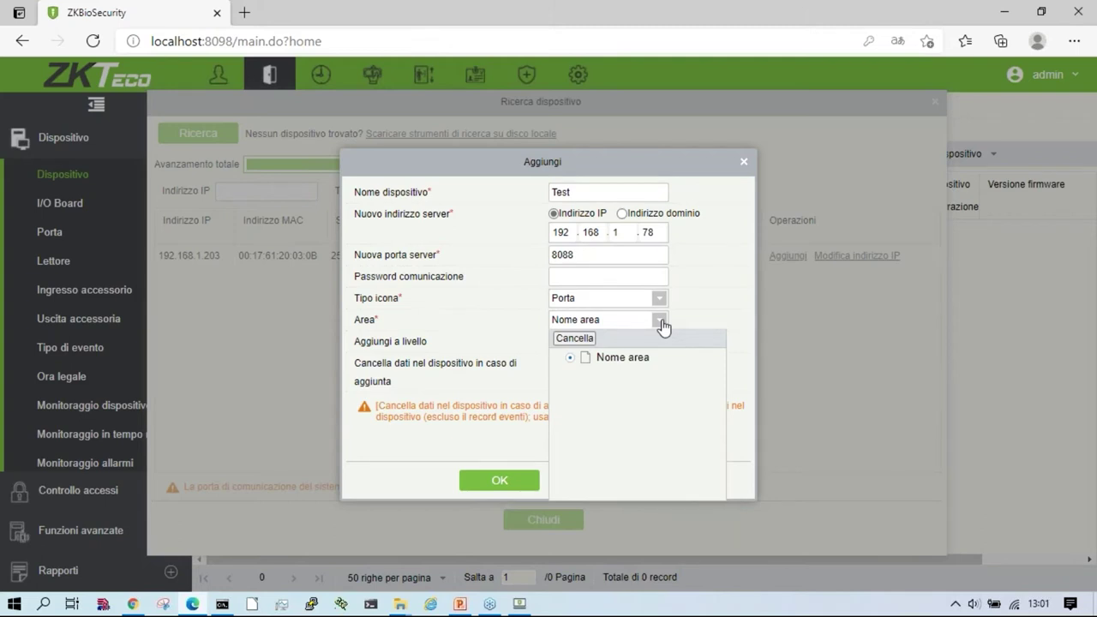
pyautogui.click(428, 345)
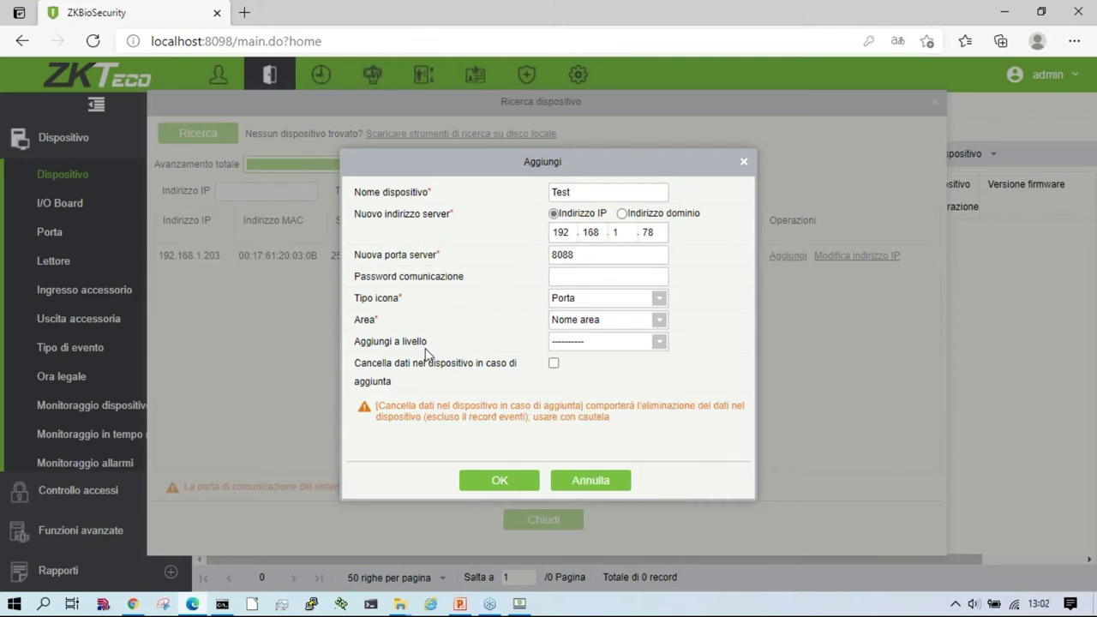
pyautogui.click(658, 342)
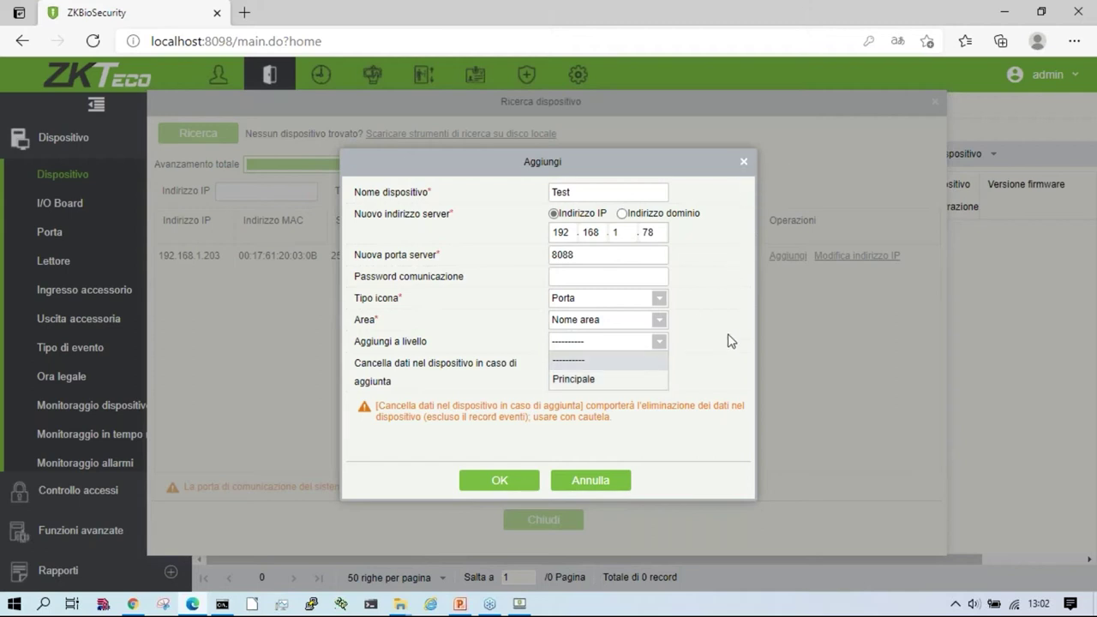
pyautogui.click(600, 379)
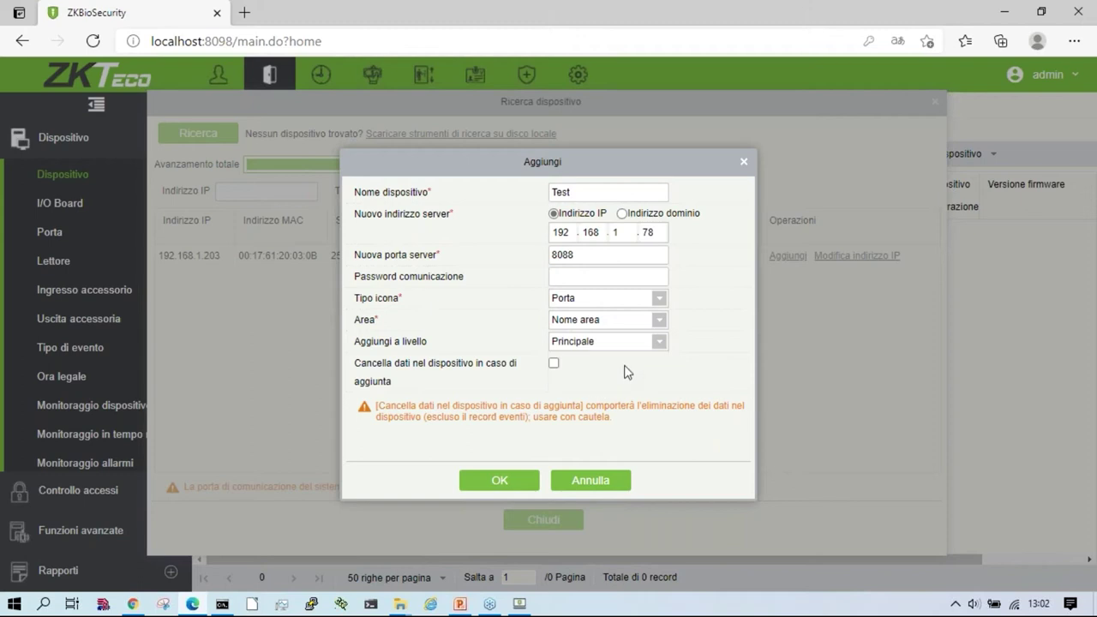
pyautogui.click(500, 482)
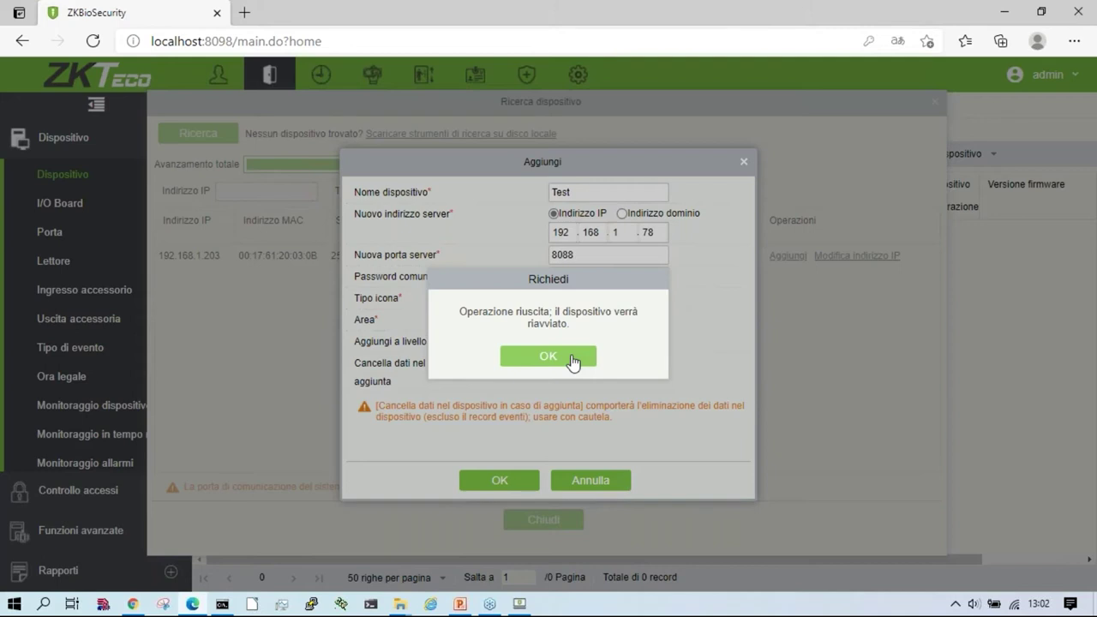
# - Dismiss the success message, close the device search, and refresh the empty device list twice
pyautogui.click(572, 358)
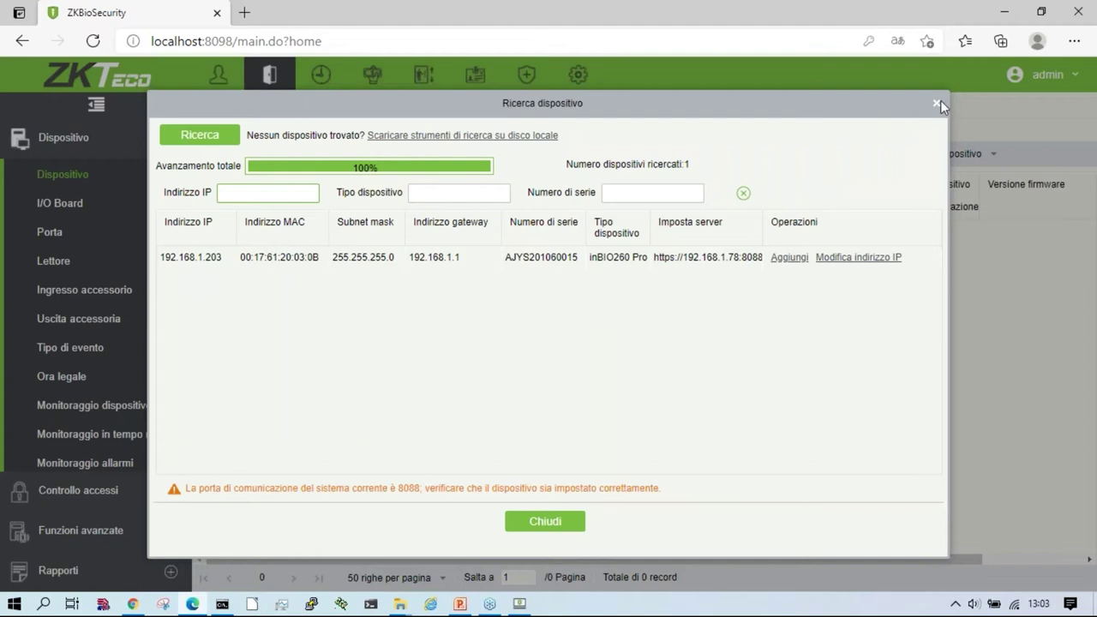
pyautogui.click(935, 103)
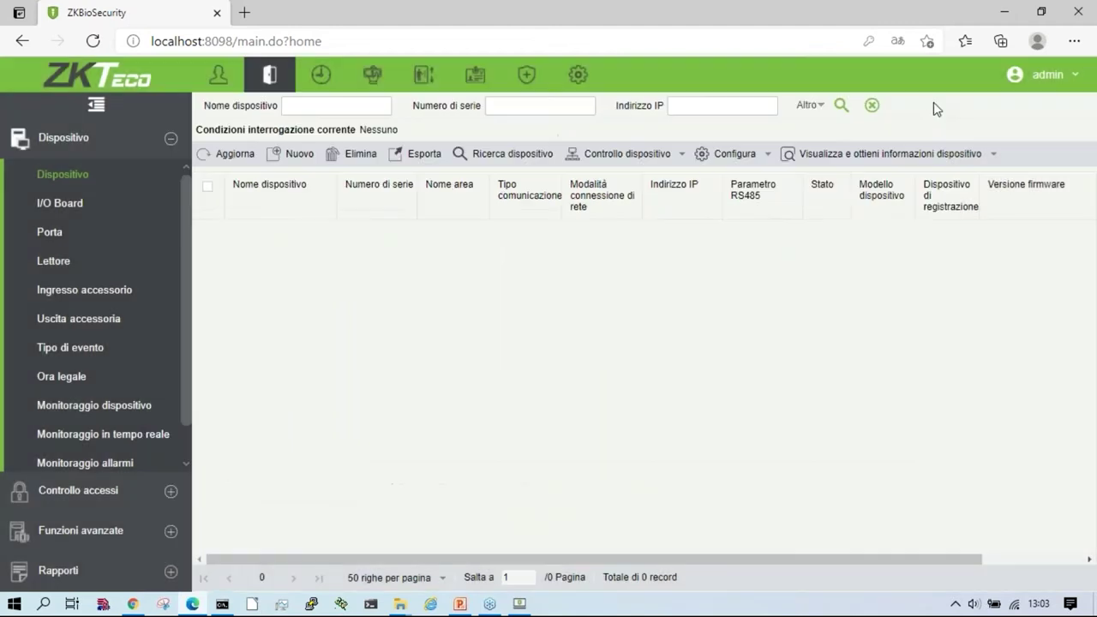
pyautogui.click(245, 159)
pyautogui.click(239, 156)
# - Check the PC's IP in Command Prompt, then reopen the device search
pyautogui.click(222, 603)
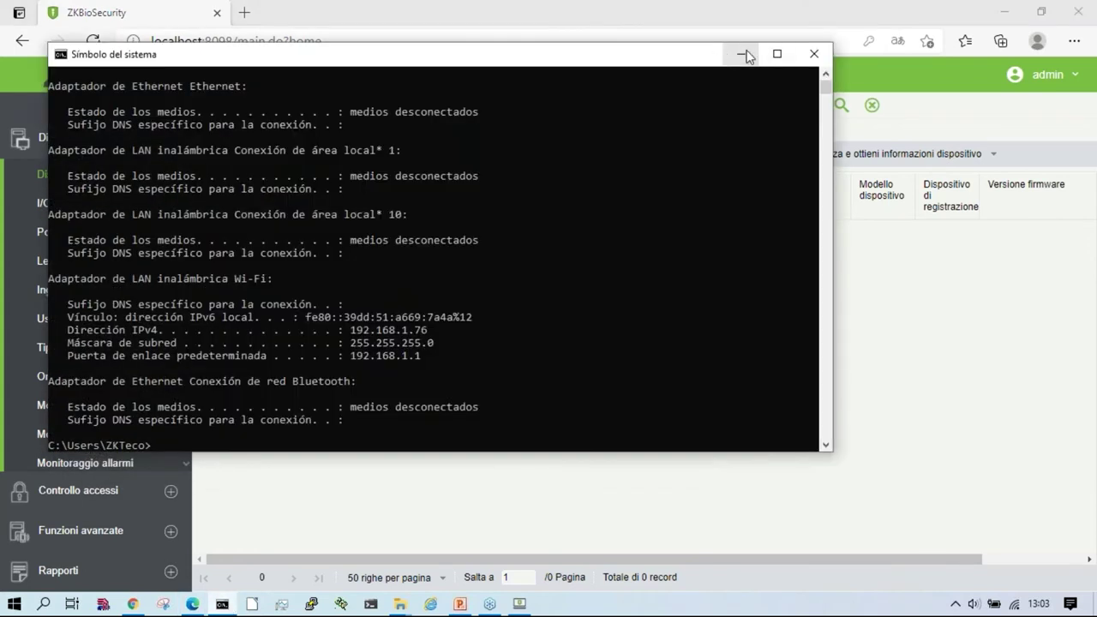
pyautogui.click(742, 54)
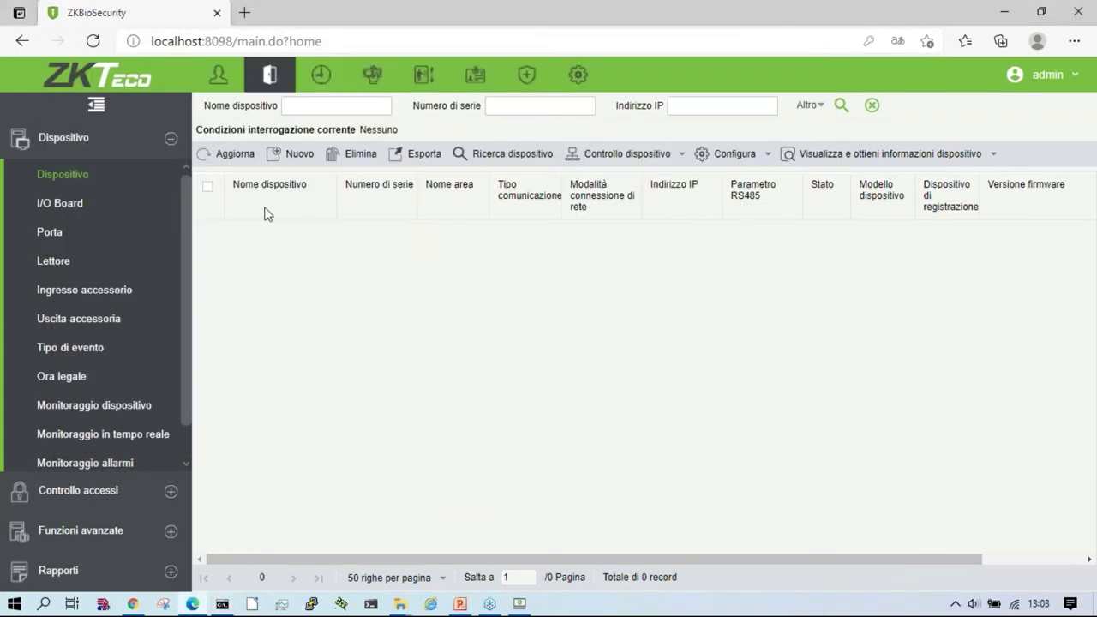
pyautogui.click(476, 155)
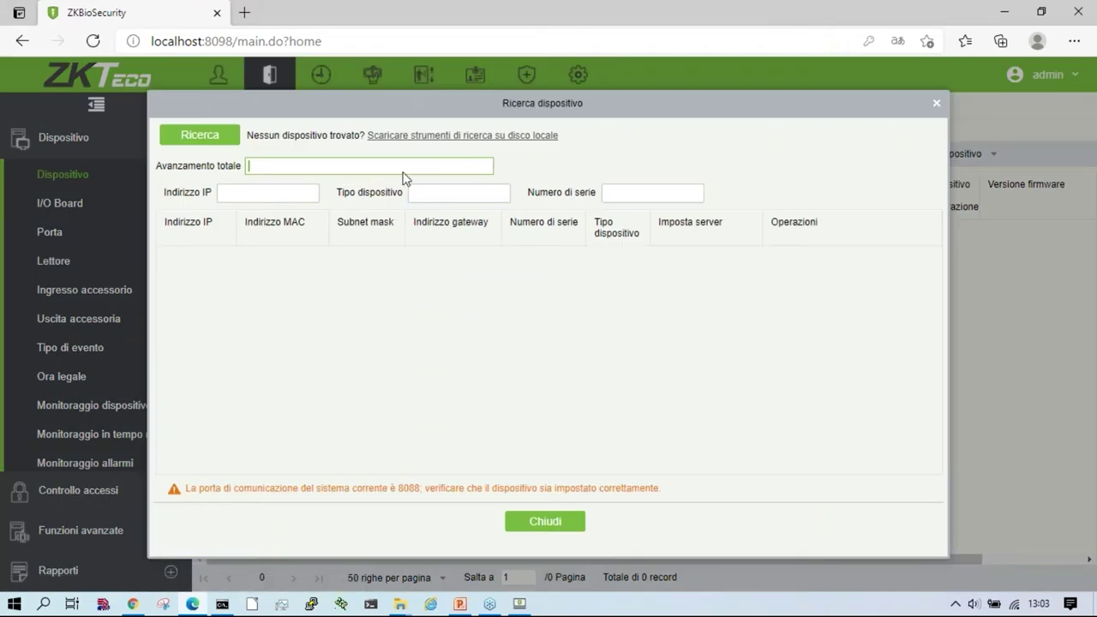
# - Rerun the device search and start adding the found inBIO260 Pro controller
pyautogui.click(219, 139)
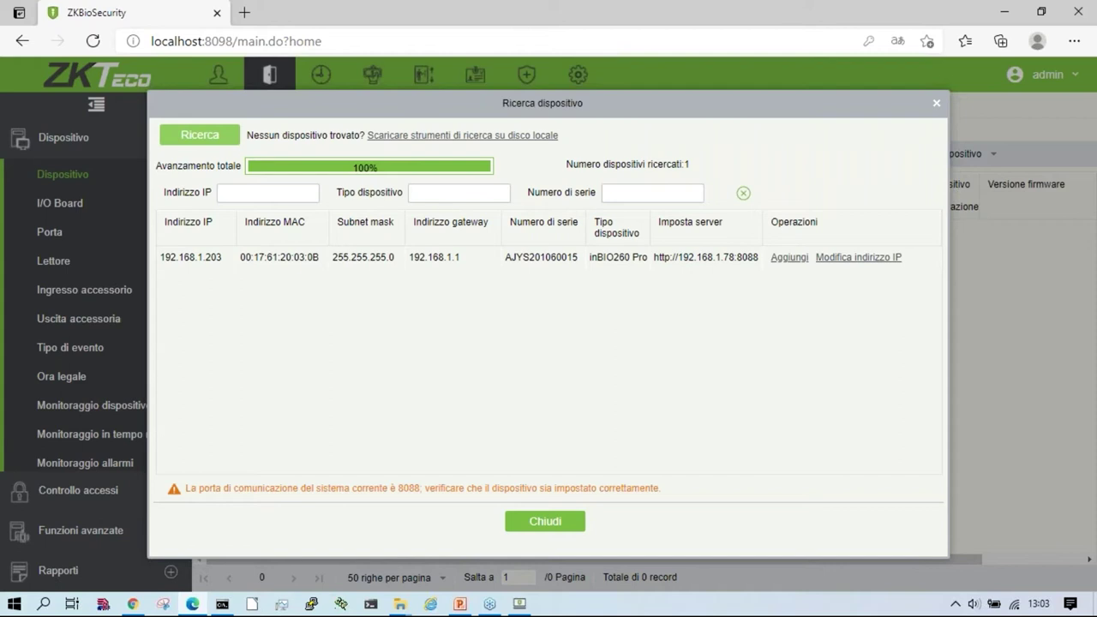
pyautogui.click(786, 257)
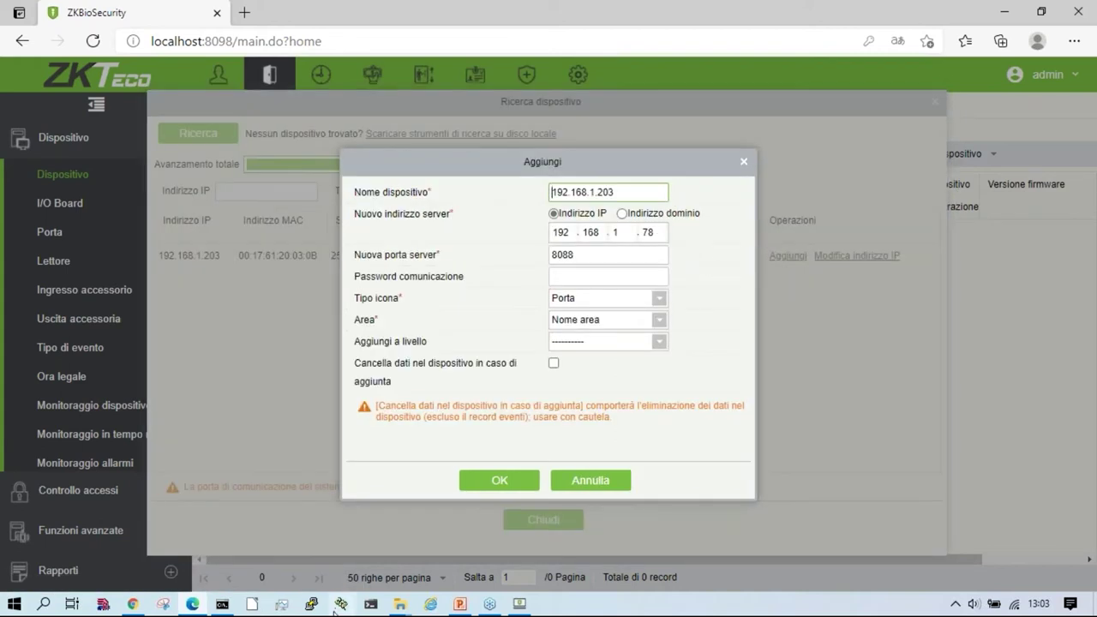
# - After checking ipconfig, change the server IP's last octet to 76 (192.168.1.76)
pyautogui.click(221, 603)
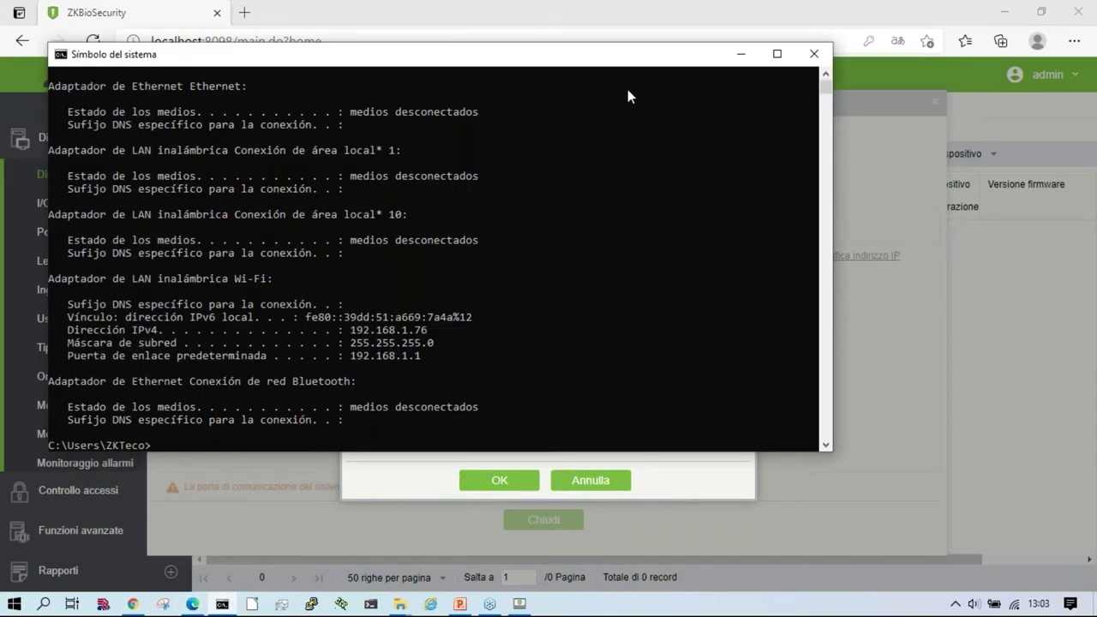
pyautogui.click(741, 53)
pyautogui.doubleClick(649, 233)
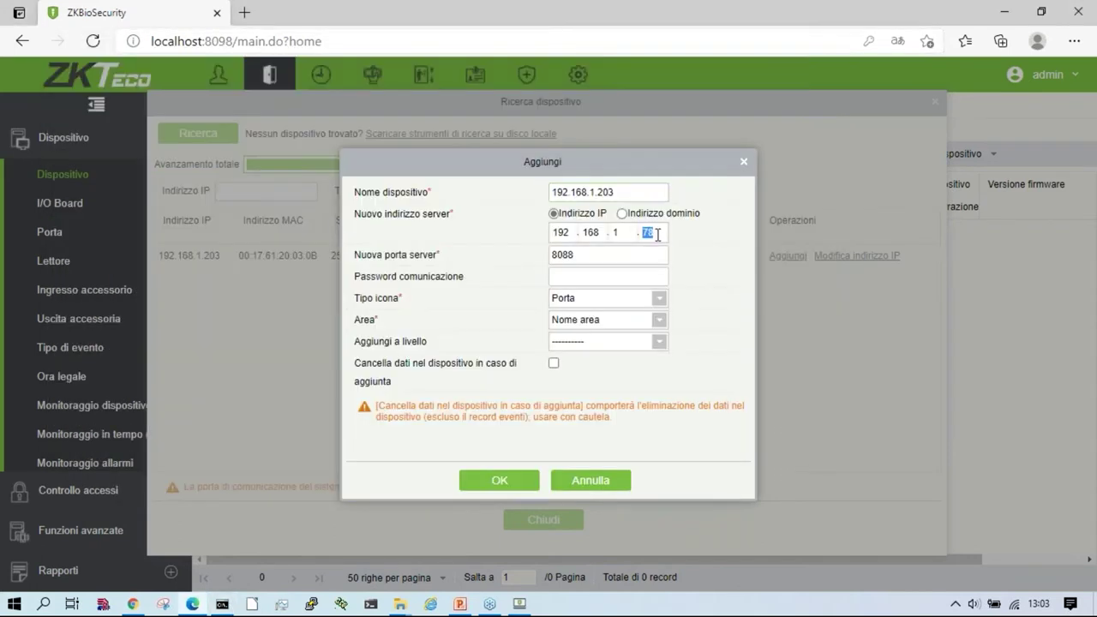
pyautogui.write('76')
# - Name the controller 'TEST', add it at level Principale, and confirm the success message
pyautogui.moveTo(622, 191); pyautogui.dragTo(499, 215)
pyautogui.write('TEST')
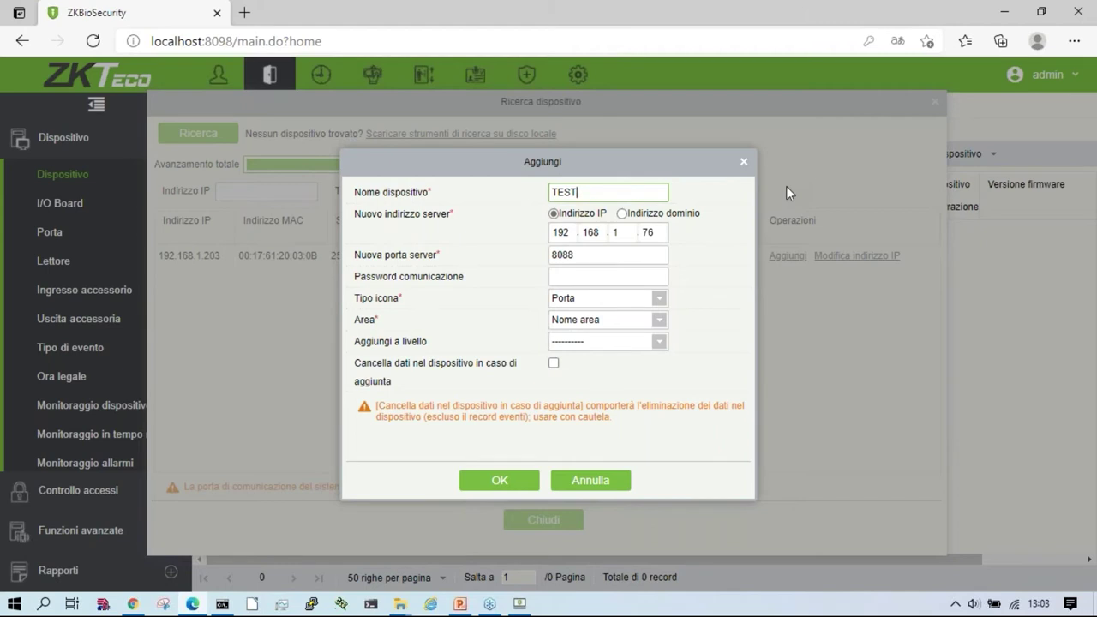
pyautogui.click(658, 340)
pyautogui.click(622, 382)
pyautogui.click(499, 480)
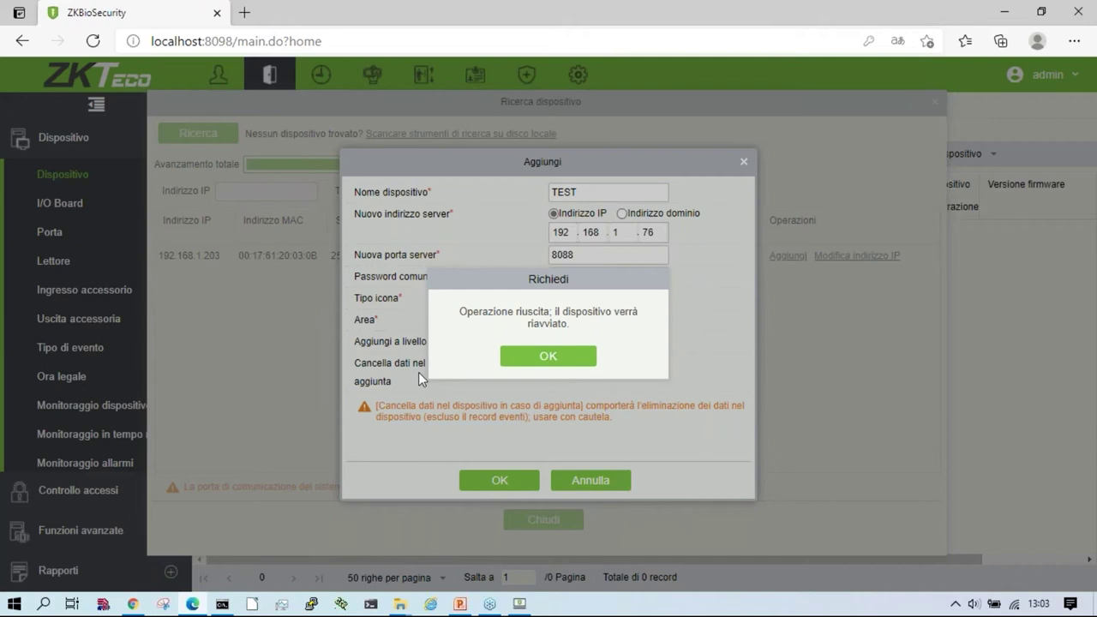
pyautogui.click(552, 358)
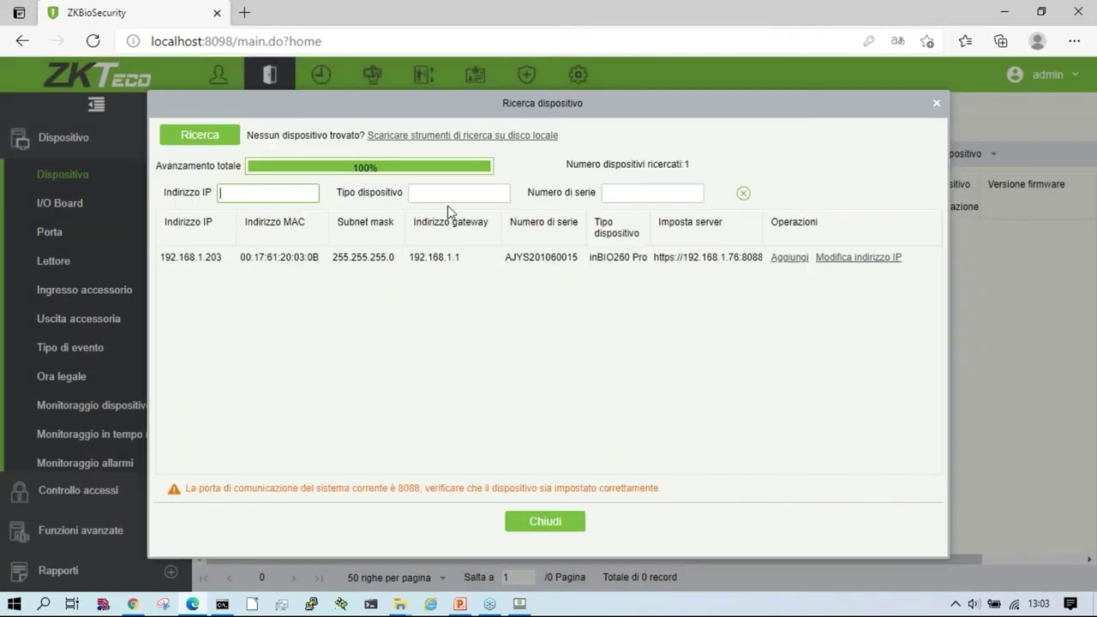
# - Search again, cancel re-adding the 192.168.1.203 controller, rerun the search, and close the results
pyautogui.click(182, 141)
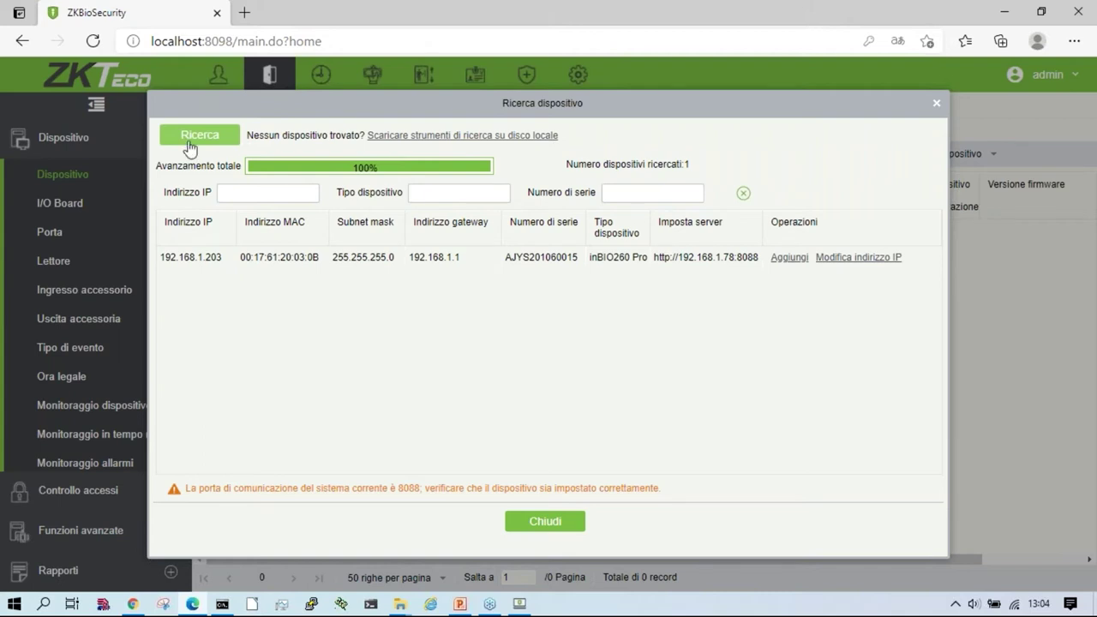
pyautogui.click(779, 258)
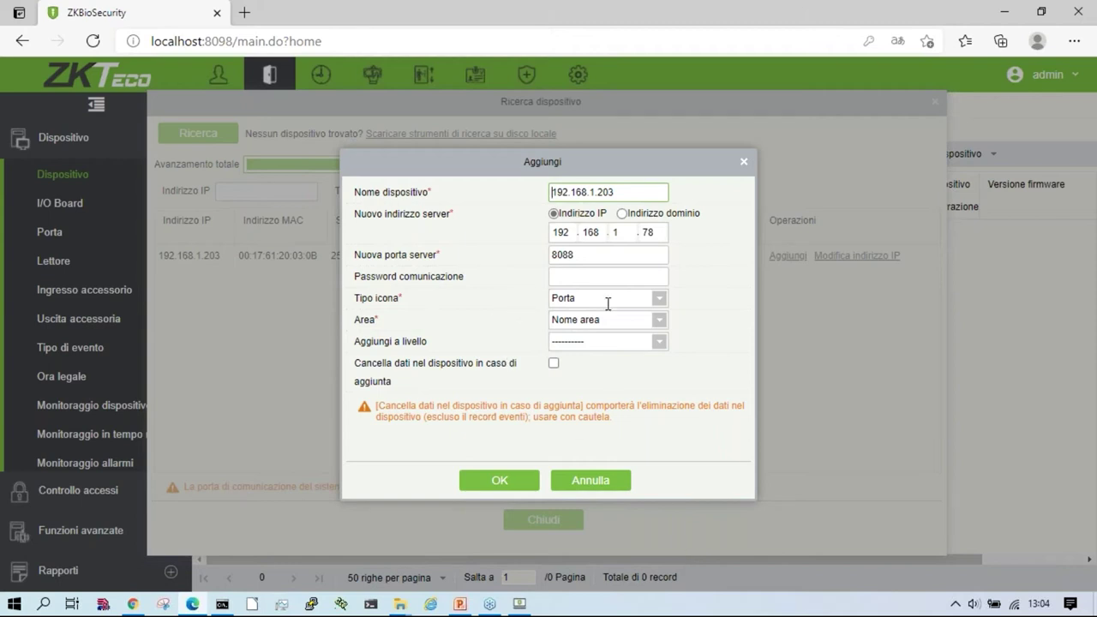
pyautogui.click(743, 161)
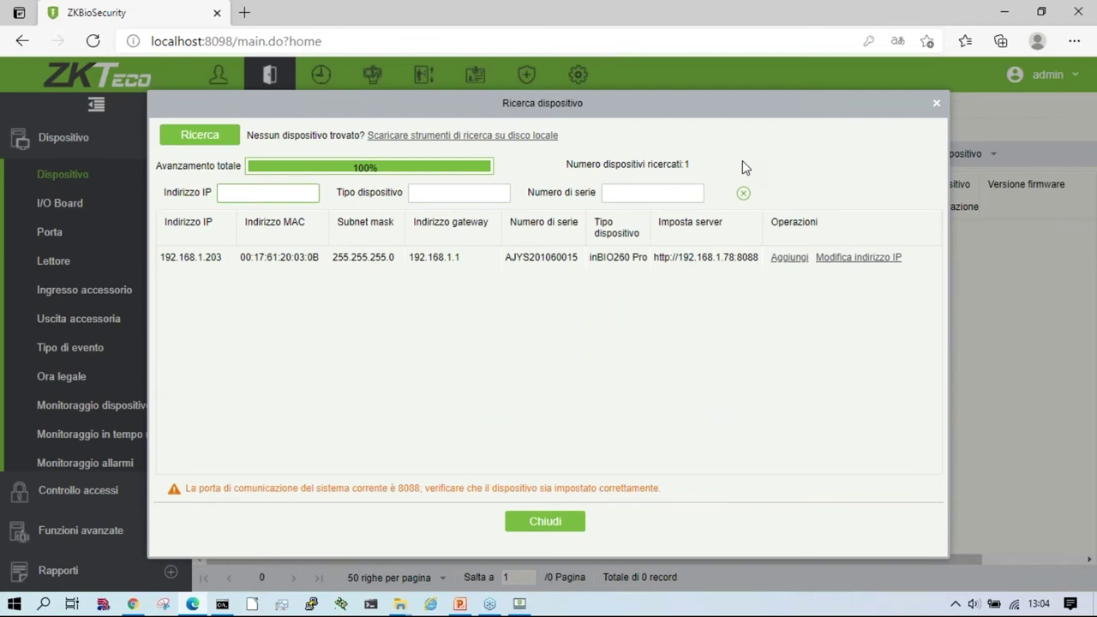
pyautogui.click(225, 139)
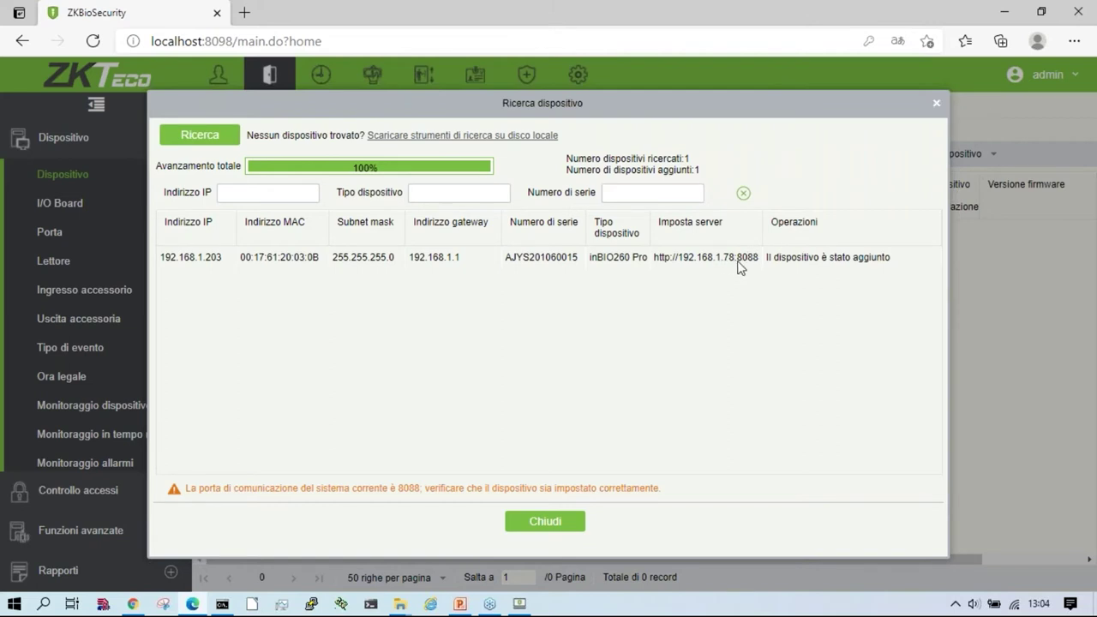
pyautogui.click(935, 104)
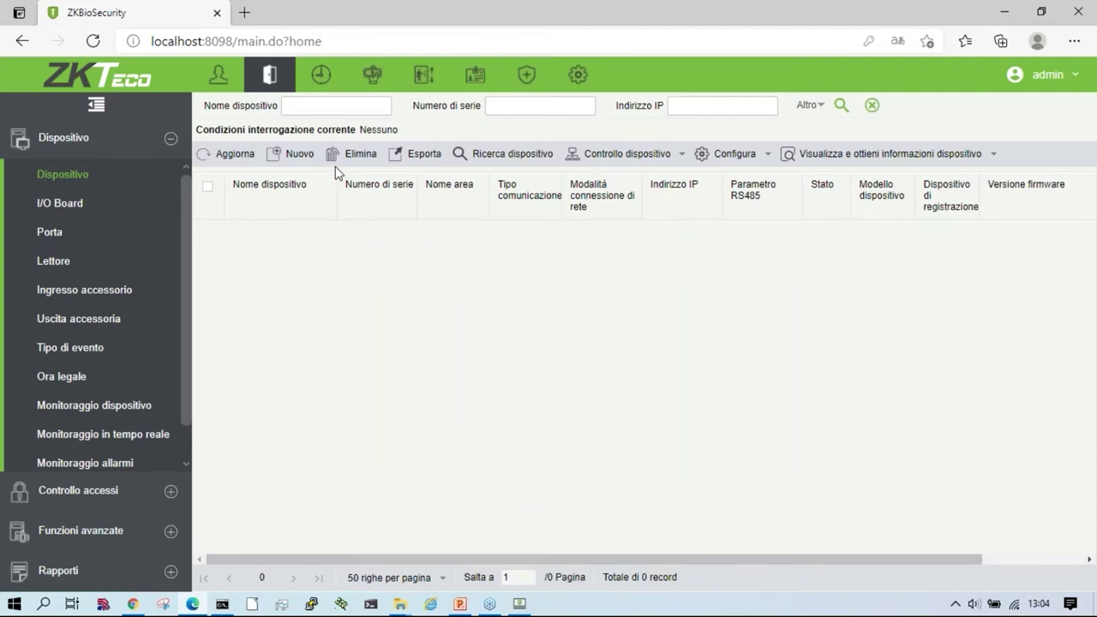
pyautogui.click(296, 158)
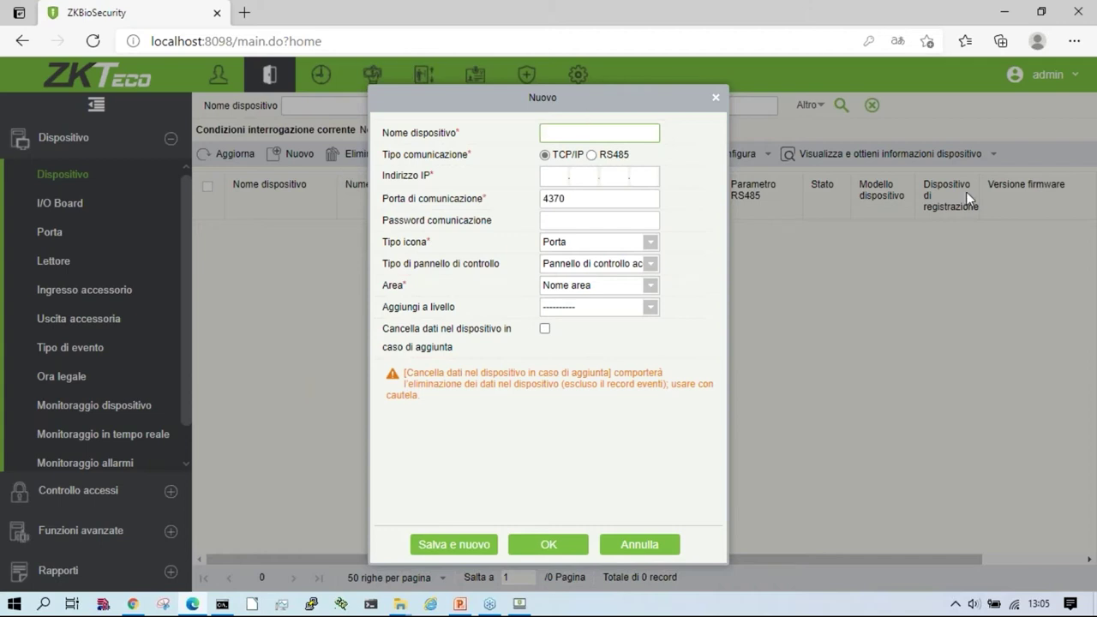
pyautogui.write('test')
pyautogui.click(714, 99)
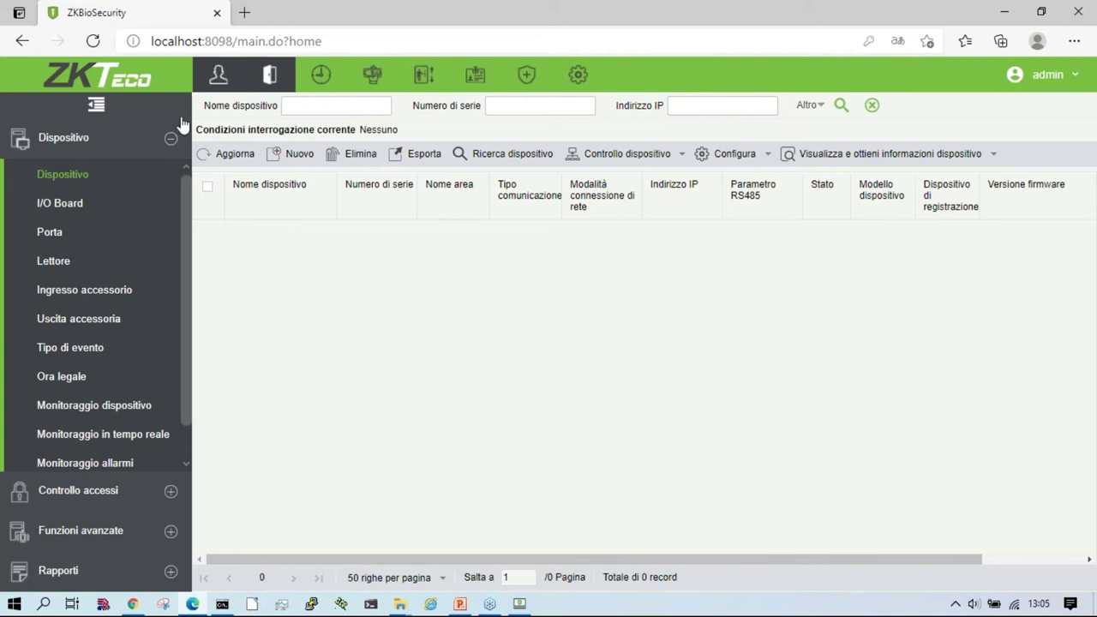
# - Open and cancel a new I/O board entry, then view the doors TEST-1 and TEST-2
pyautogui.click(52, 215)
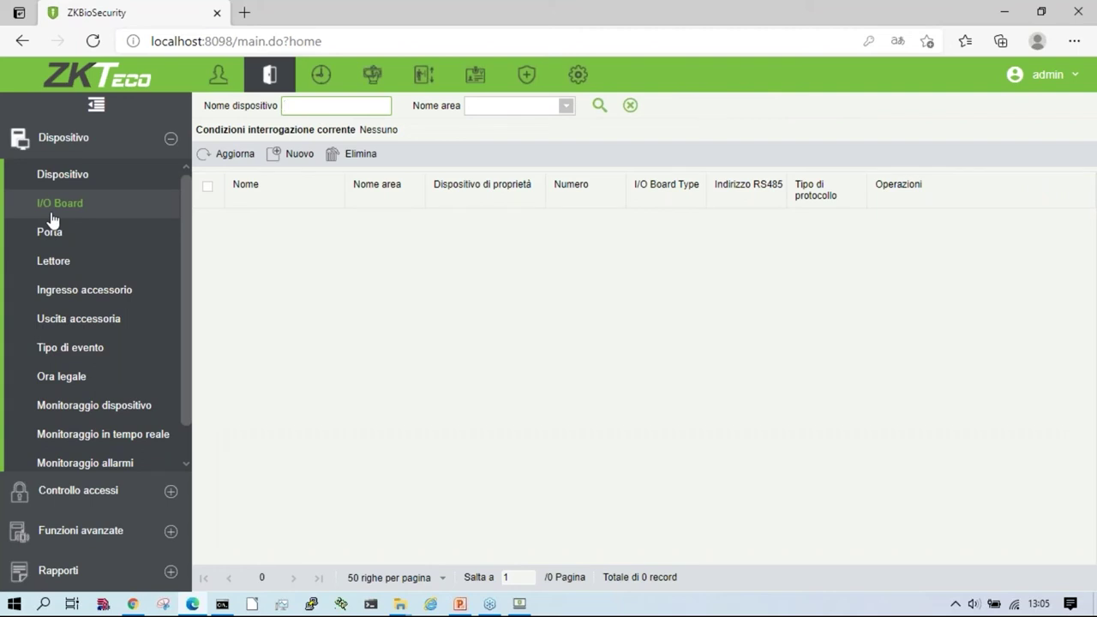
pyautogui.click(299, 154)
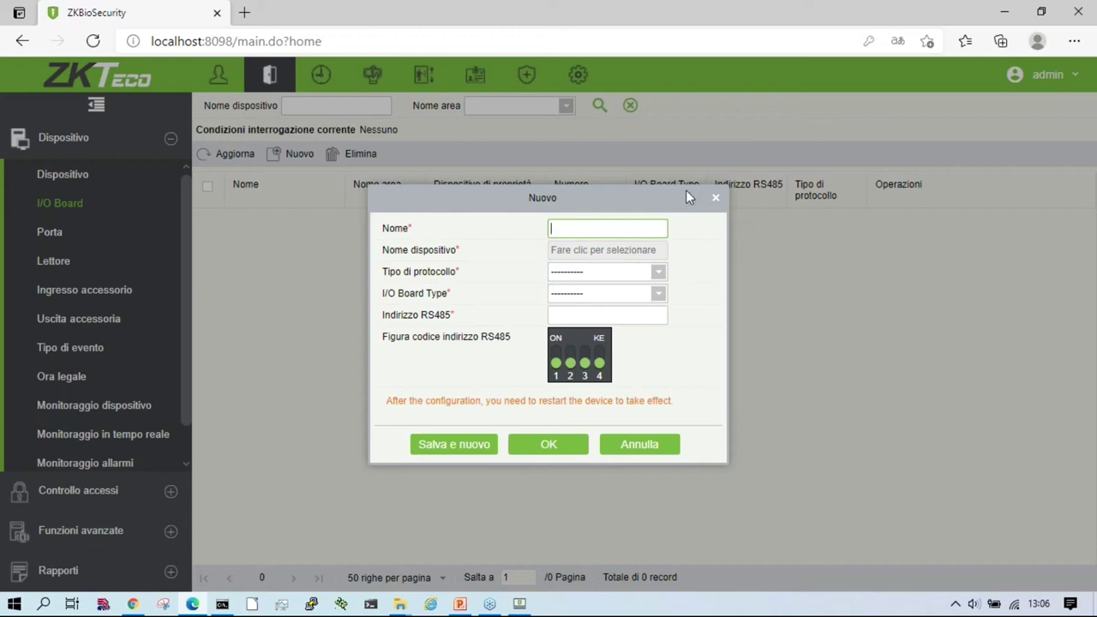
pyautogui.click(716, 198)
pyautogui.click(69, 237)
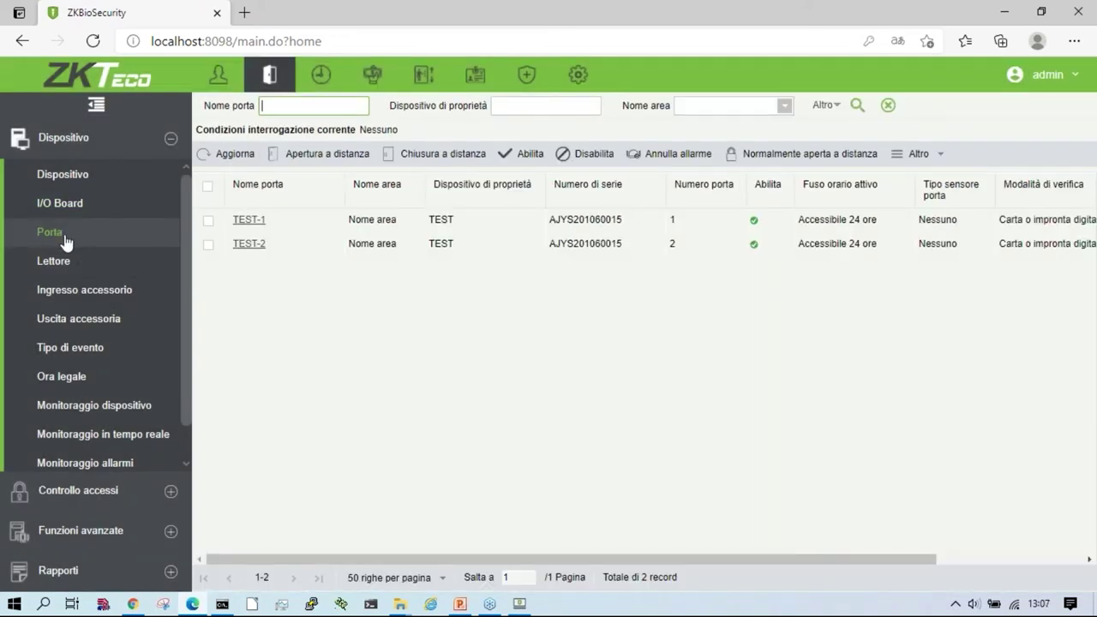
# - Refresh the device list and confirm controller TEST at 192.168.1.203 shows Online via HTTP
pyautogui.click(73, 174)
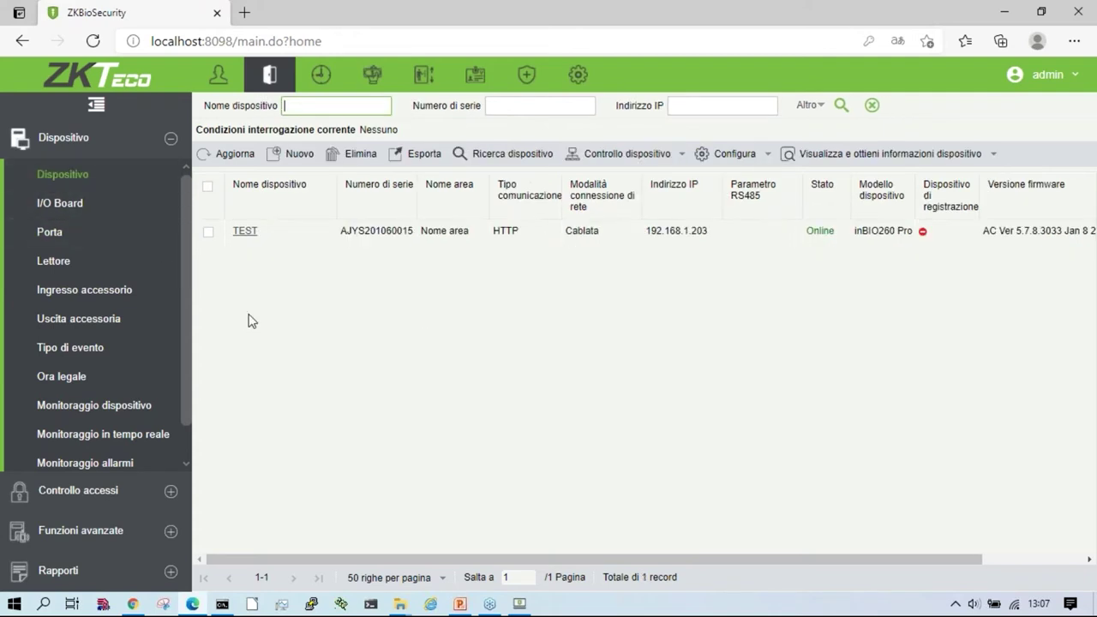
pyautogui.click(236, 156)
pyautogui.click(248, 233)
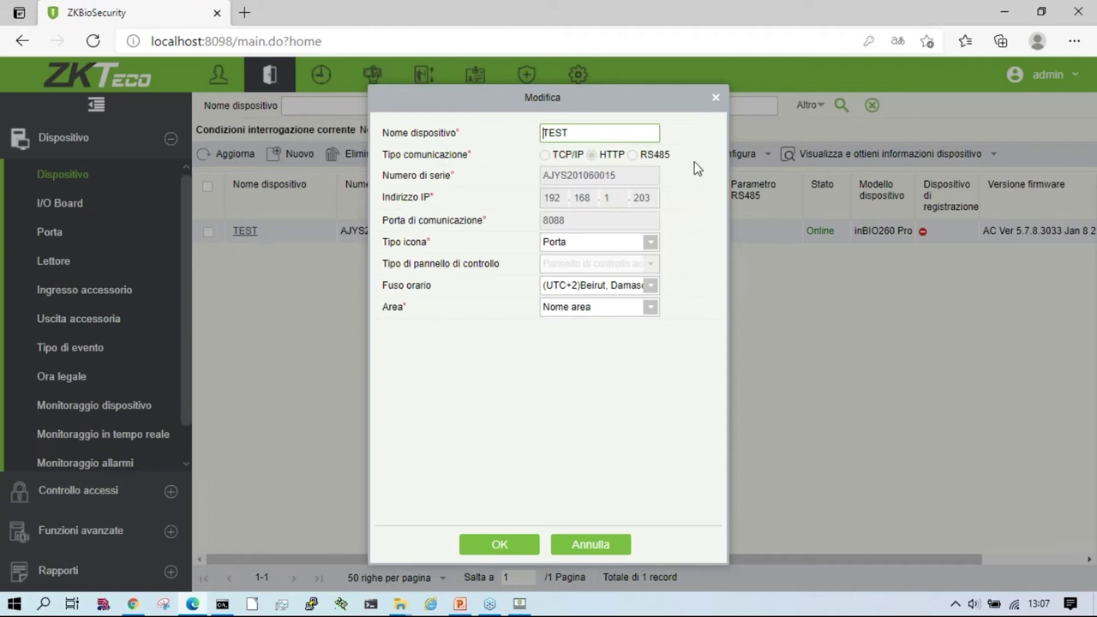
pyautogui.click(716, 98)
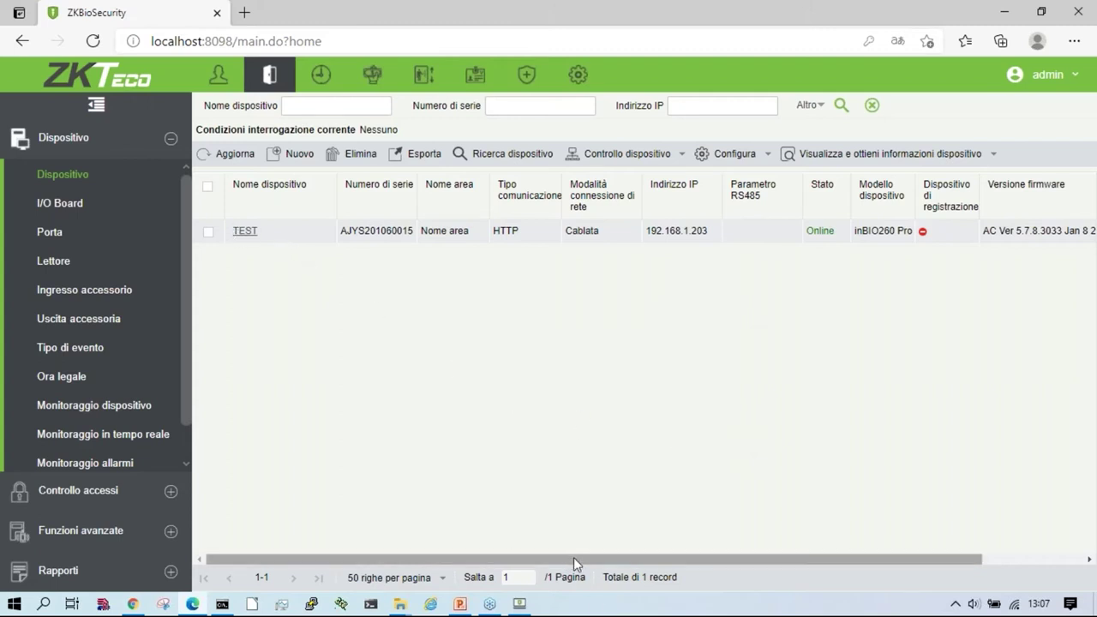
pyautogui.moveTo(588, 559); pyautogui.dragTo(921, 546)
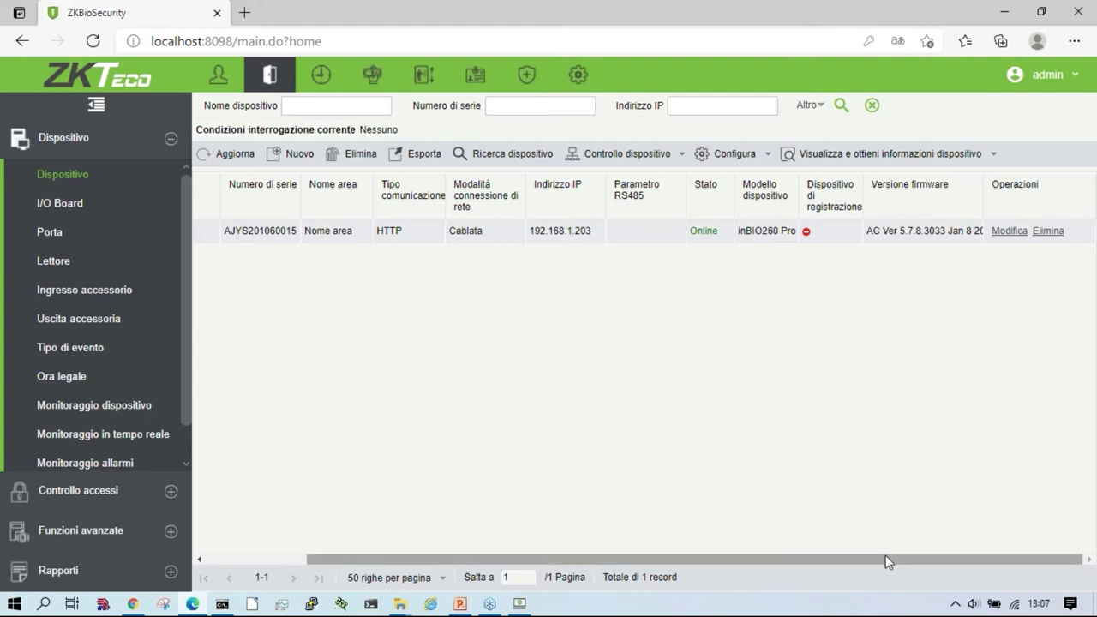
pyautogui.moveTo(888, 561); pyautogui.dragTo(706, 561)
# - Tick the TEST controller row and review its settings twice without saving changes
pyautogui.click(209, 232)
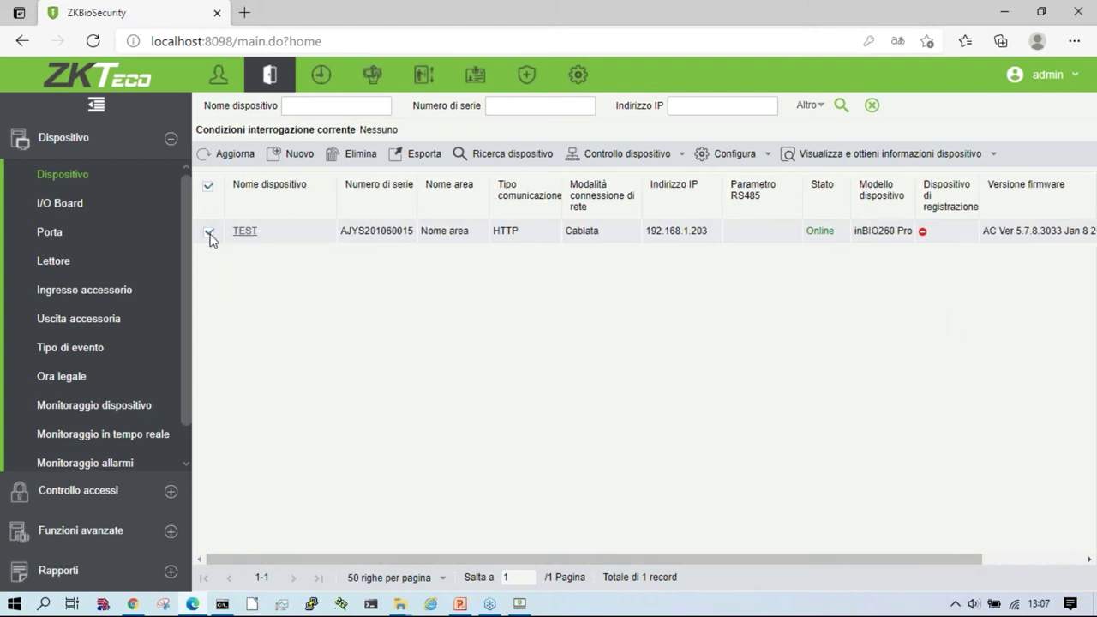
pyautogui.click(660, 160)
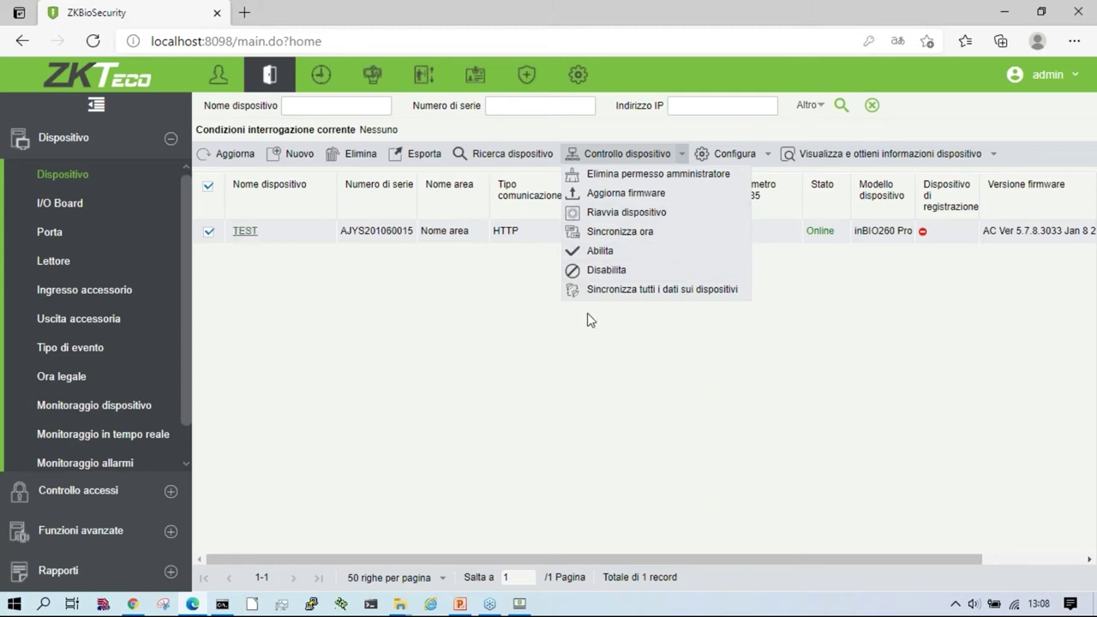
pyautogui.click(245, 231)
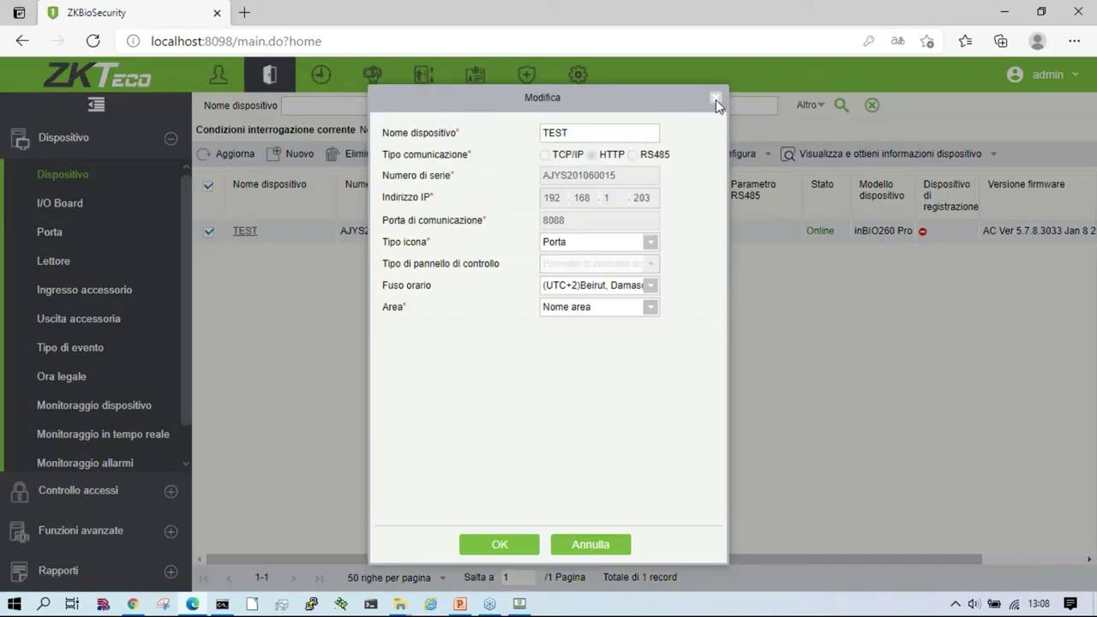
pyautogui.click(716, 98)
pyautogui.click(248, 233)
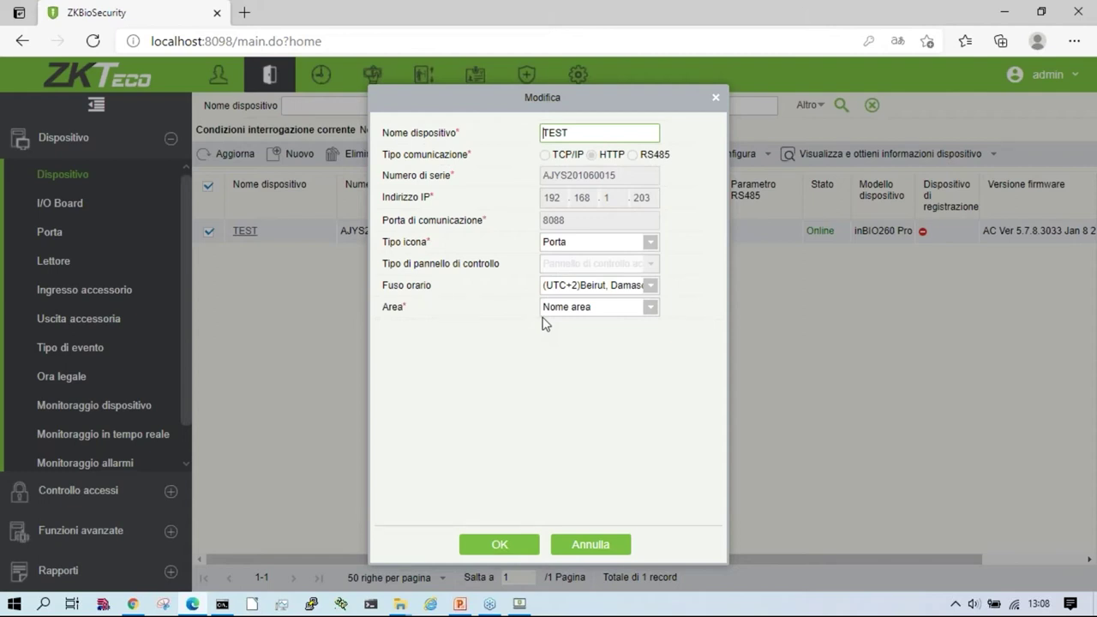
pyautogui.click(715, 97)
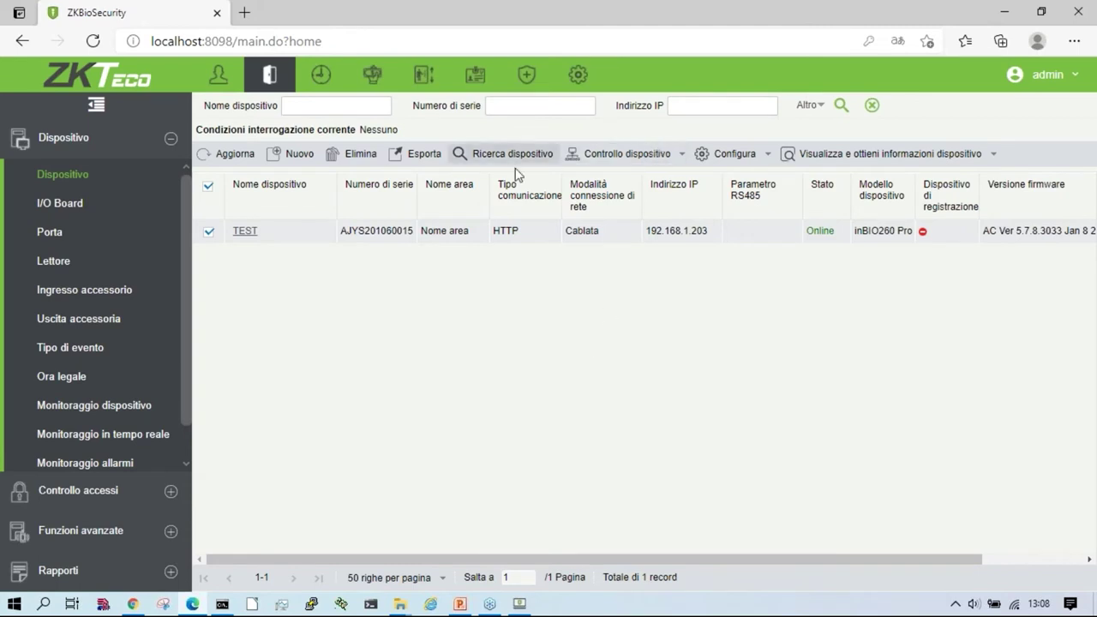
# - Show the Controllo dispositivo actions for the selected TEST controller
pyautogui.click(666, 159)
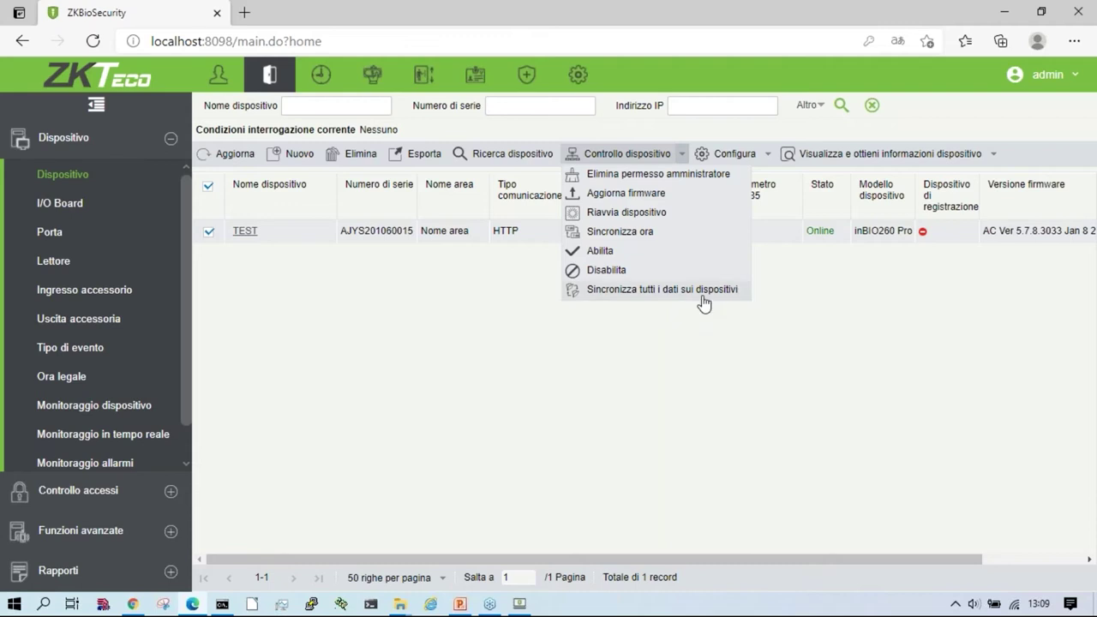
# - Sync all data to the TEST controller, then show the Visualizza e ottieni informazioni dispositivo options
pyautogui.click(699, 291)
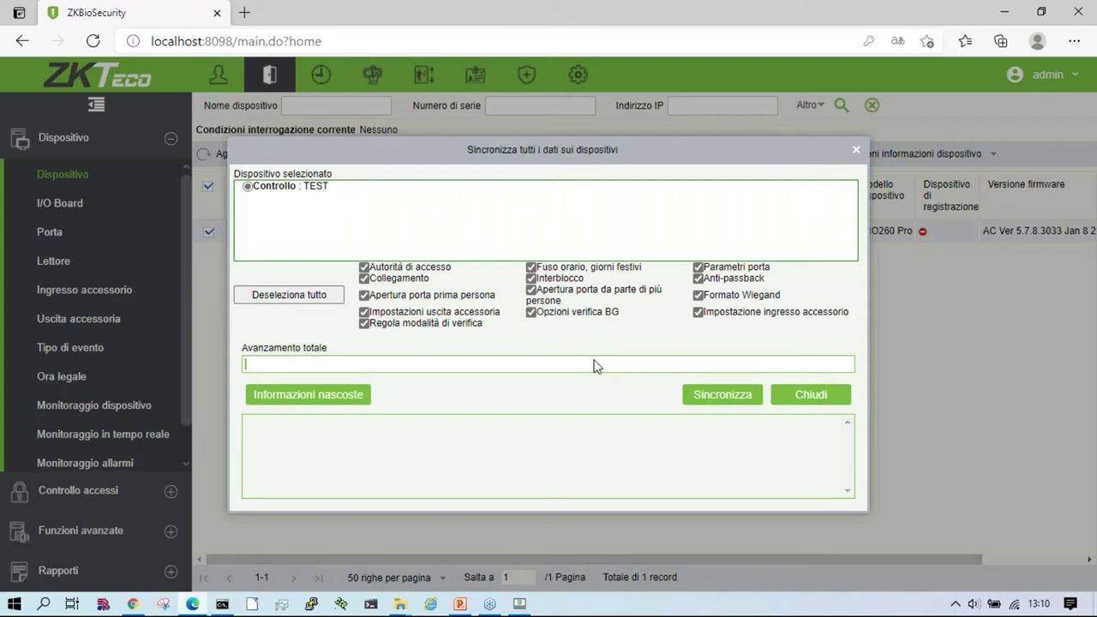
pyautogui.click(852, 147)
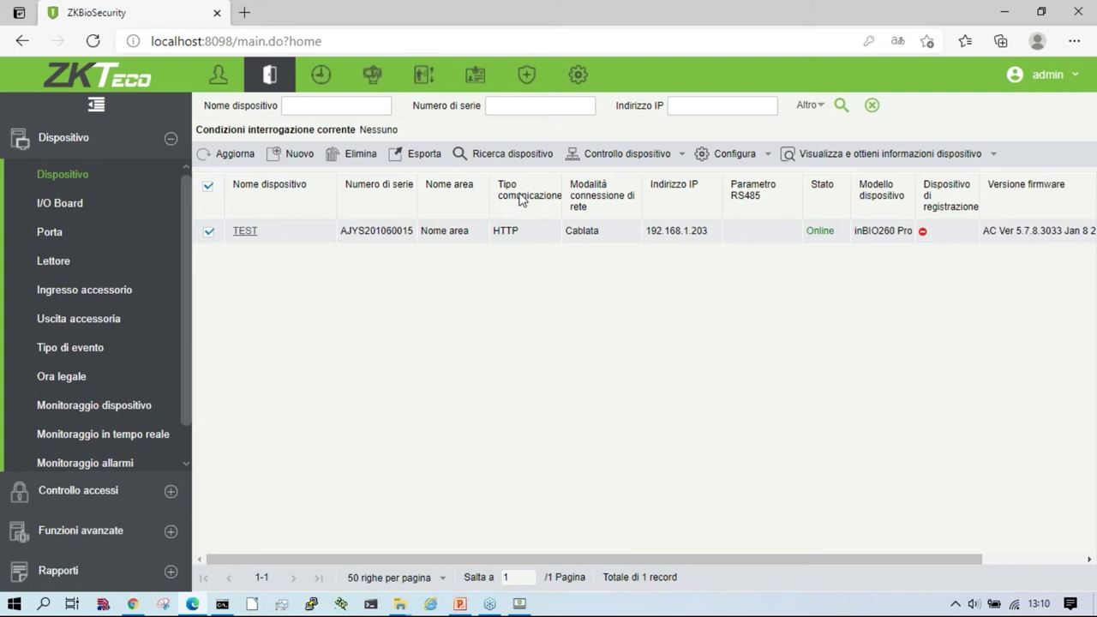
pyautogui.click(882, 162)
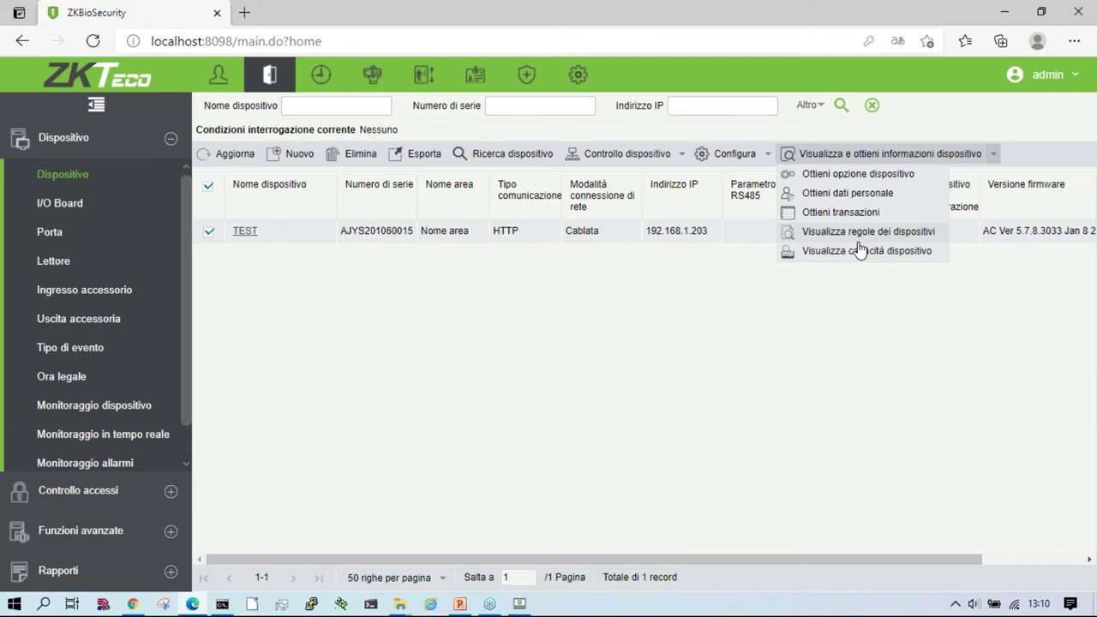
pyautogui.click(872, 215)
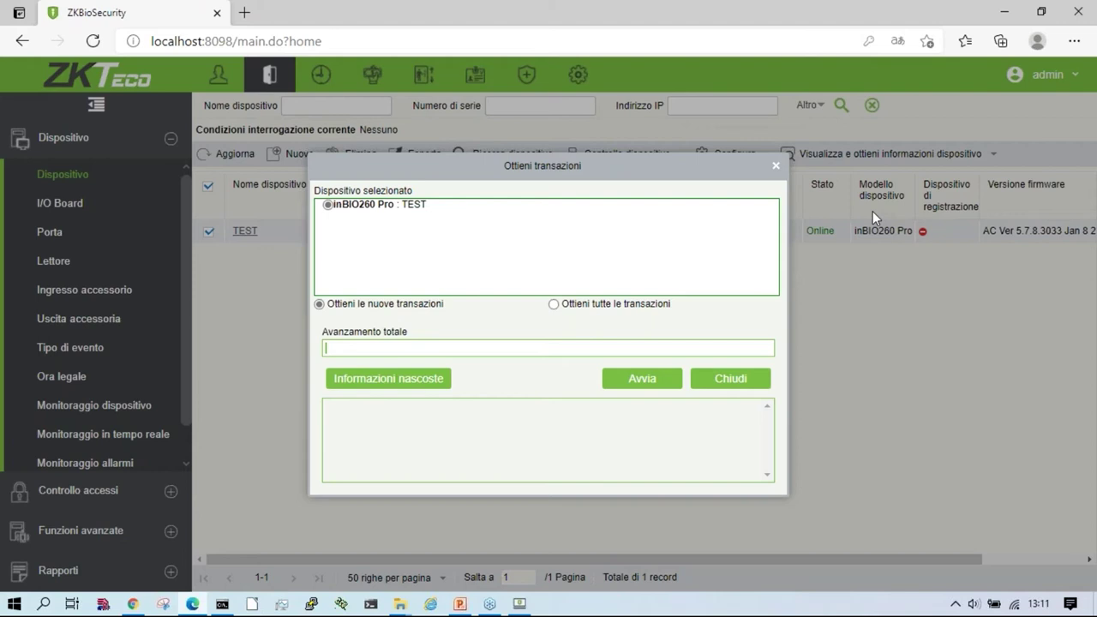
pyautogui.click(777, 165)
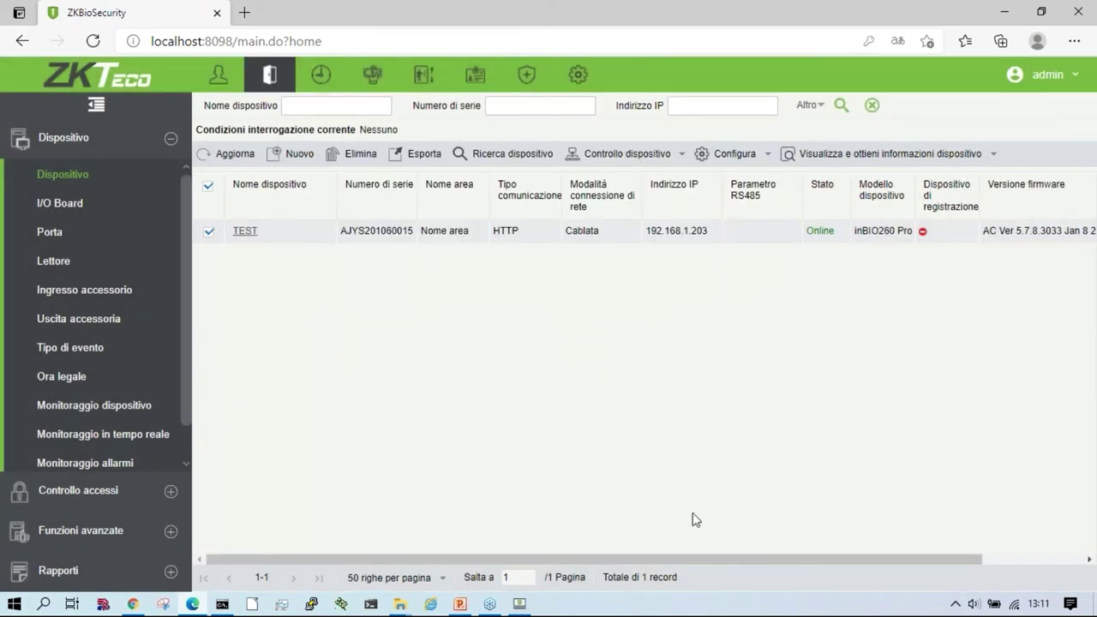
# - Go to the Porta door list and open door TEST-1 for editing
pyautogui.click(68, 235)
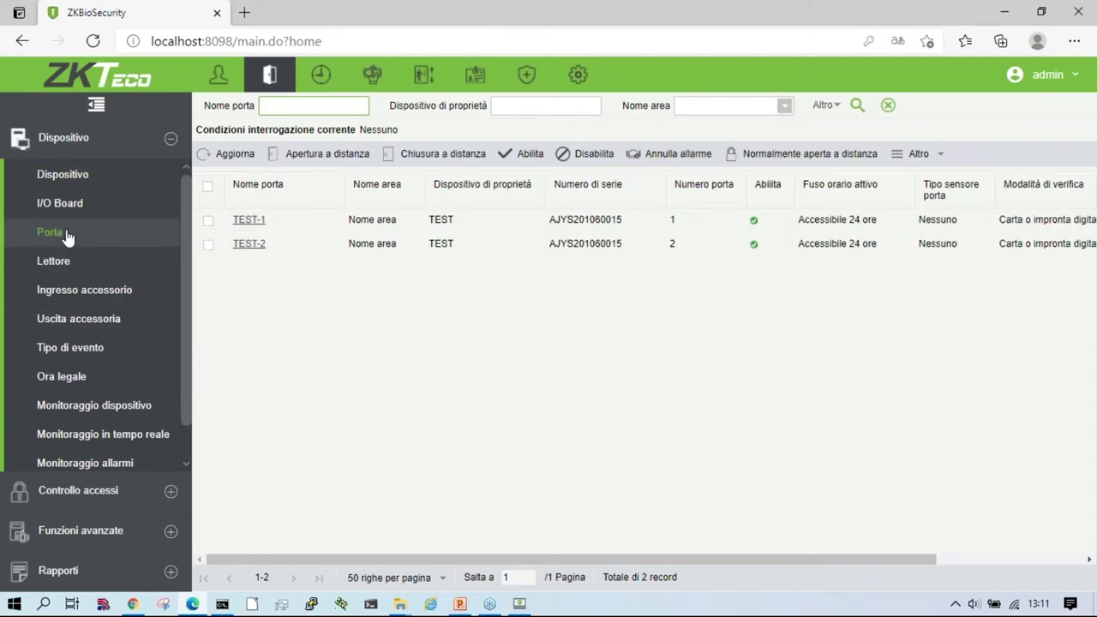
pyautogui.click(70, 178)
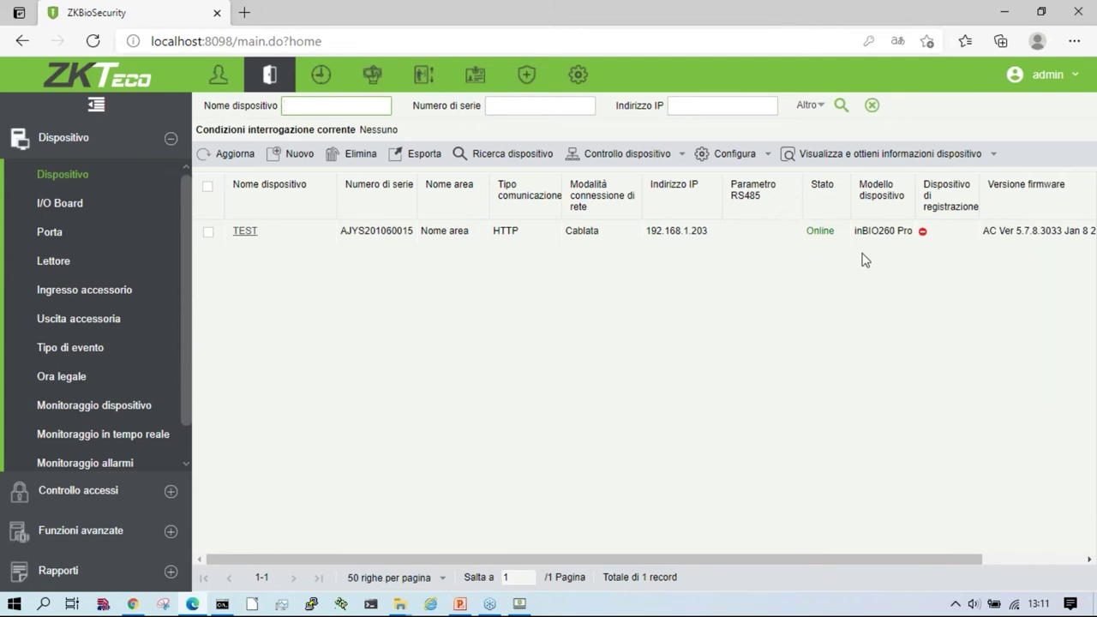
pyautogui.click(75, 234)
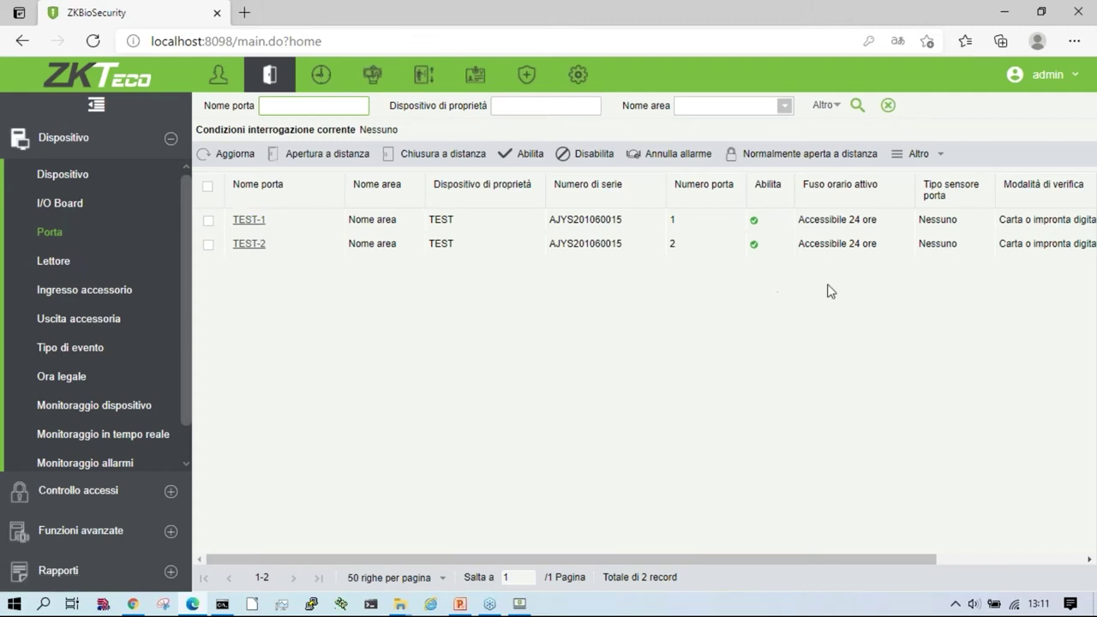
pyautogui.click(250, 220)
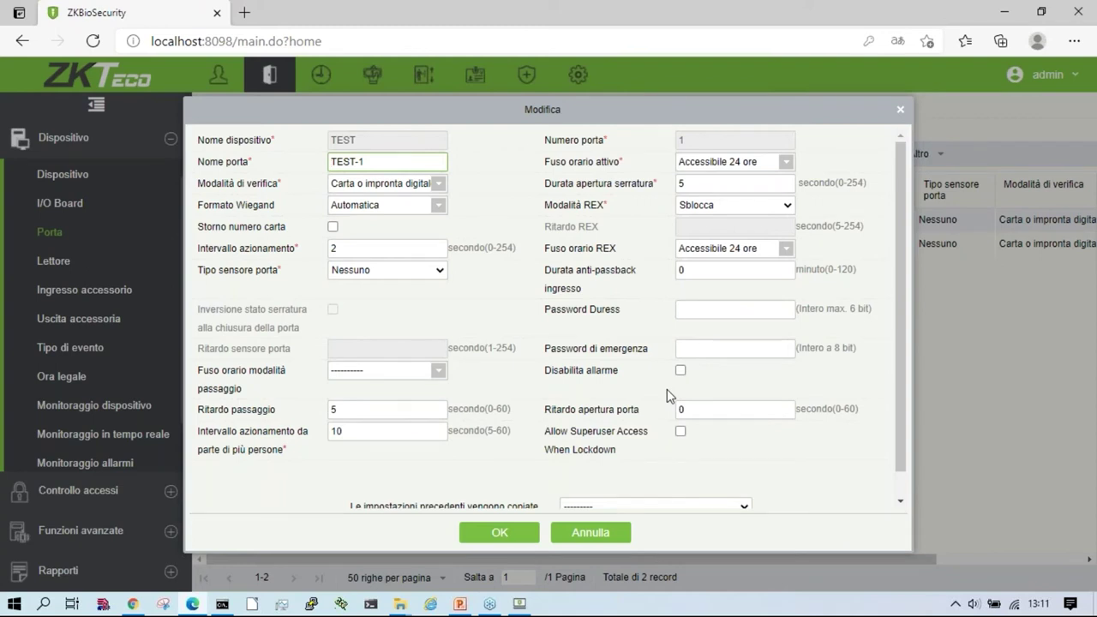
# - Keep TEST-1 on Carta o impronta digitale verification and Automatica Wiegand, then show the Lettore list
pyautogui.click(437, 184)
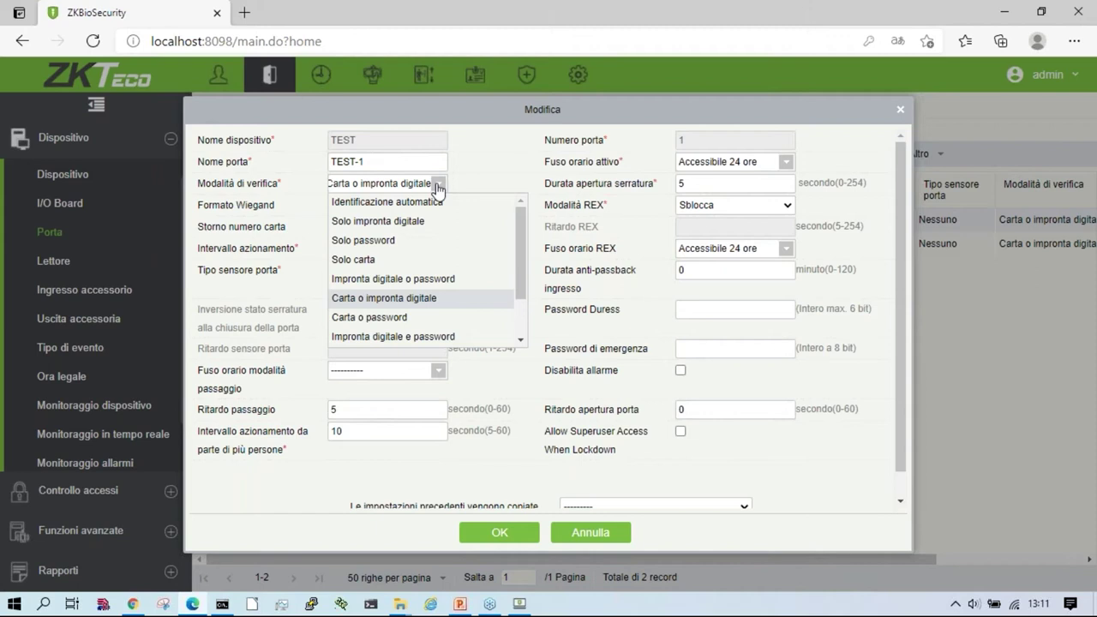
pyautogui.click(438, 188)
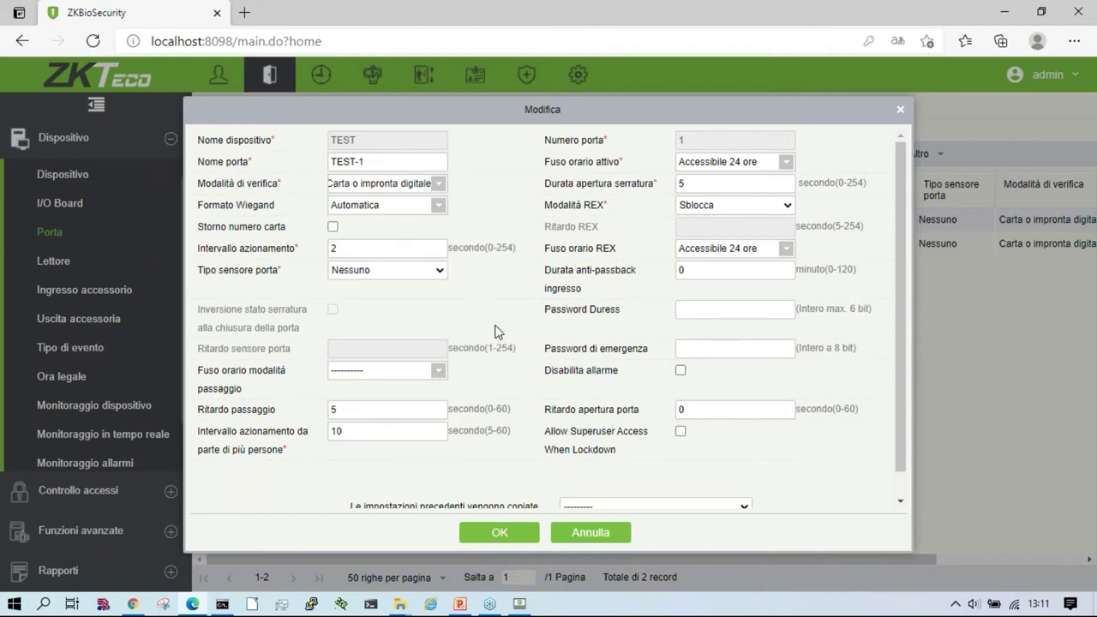
pyautogui.click(439, 208)
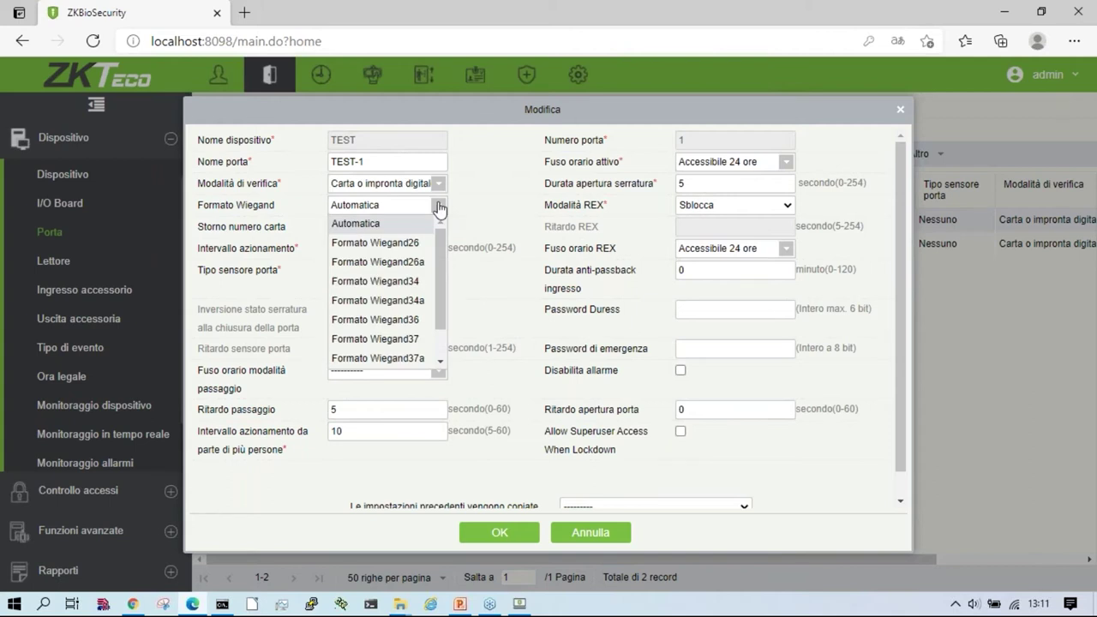
pyautogui.click(438, 208)
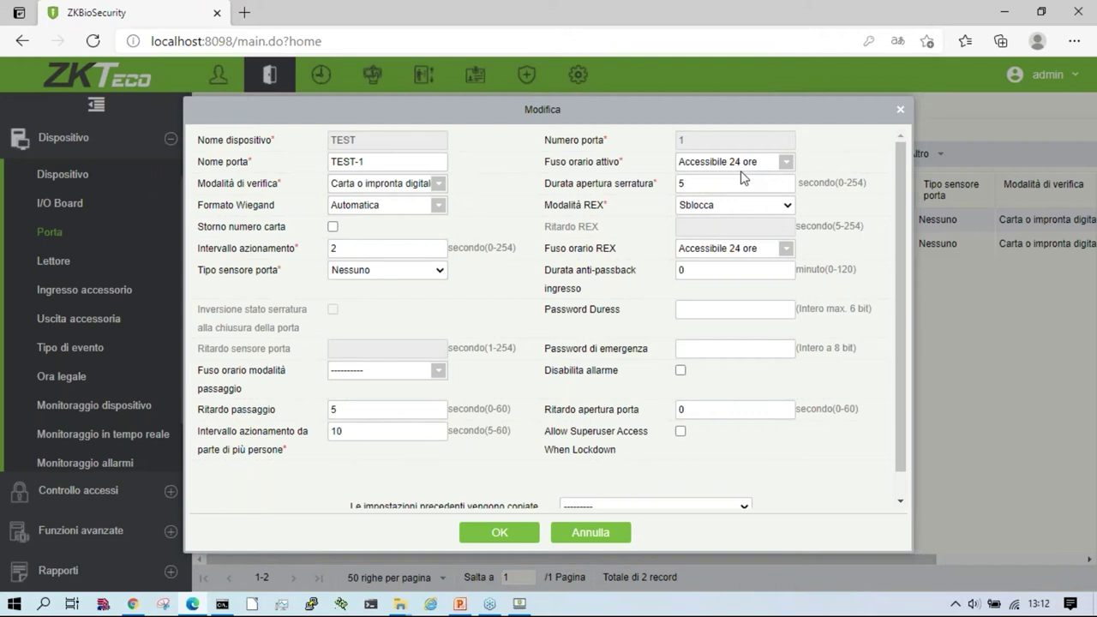
pyautogui.click(900, 109)
pyautogui.click(74, 268)
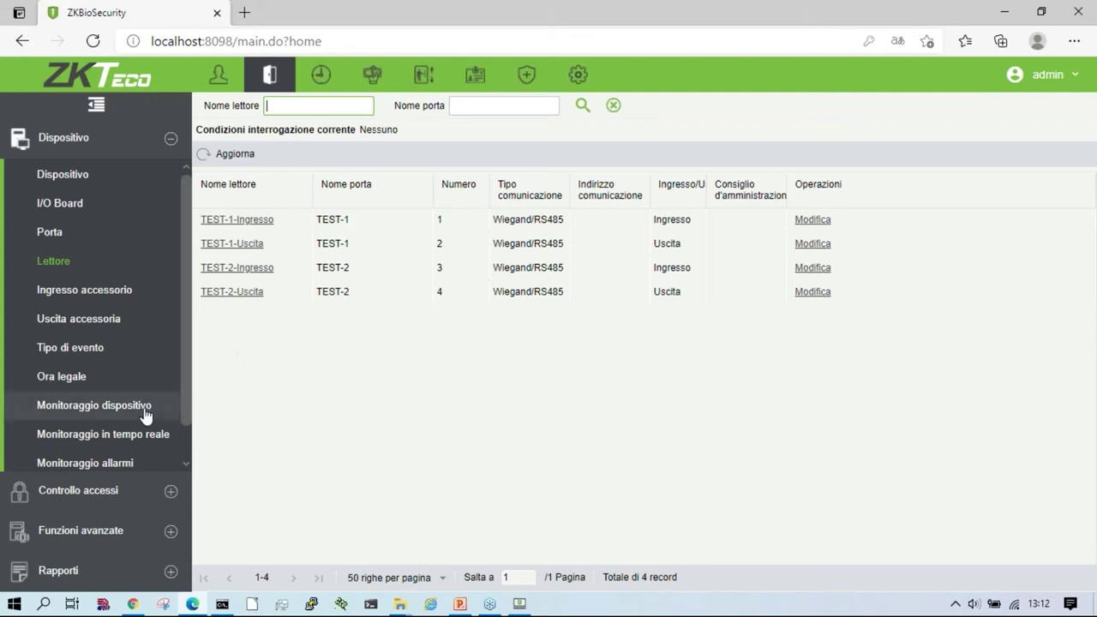
# - Show the Ora legale settings with the Ora legale USA rule
pyautogui.click(90, 382)
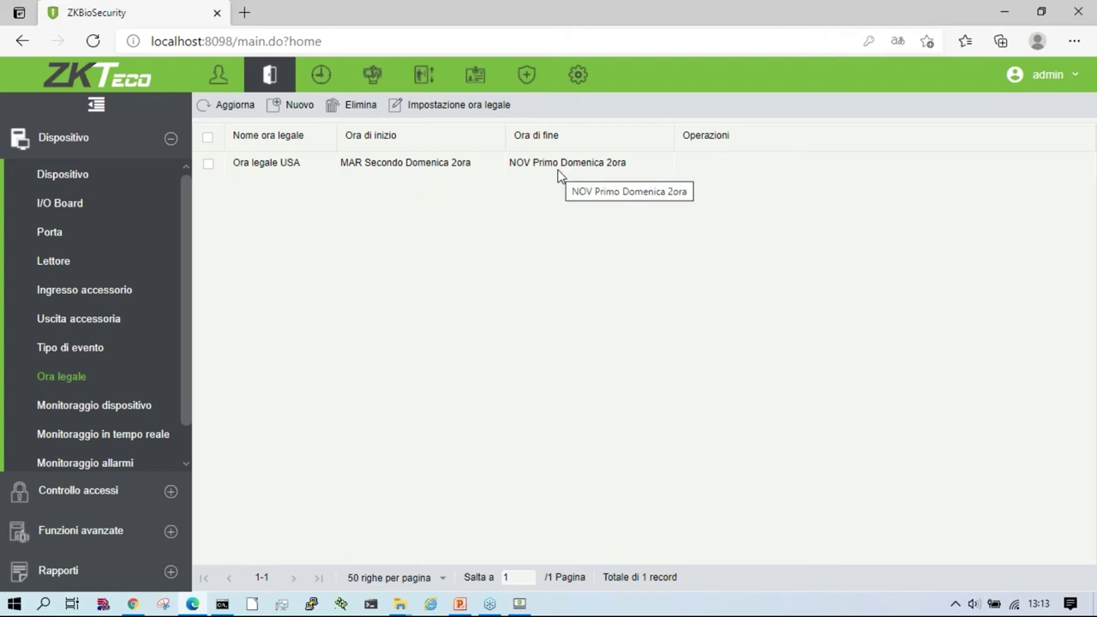
pyautogui.click(210, 164)
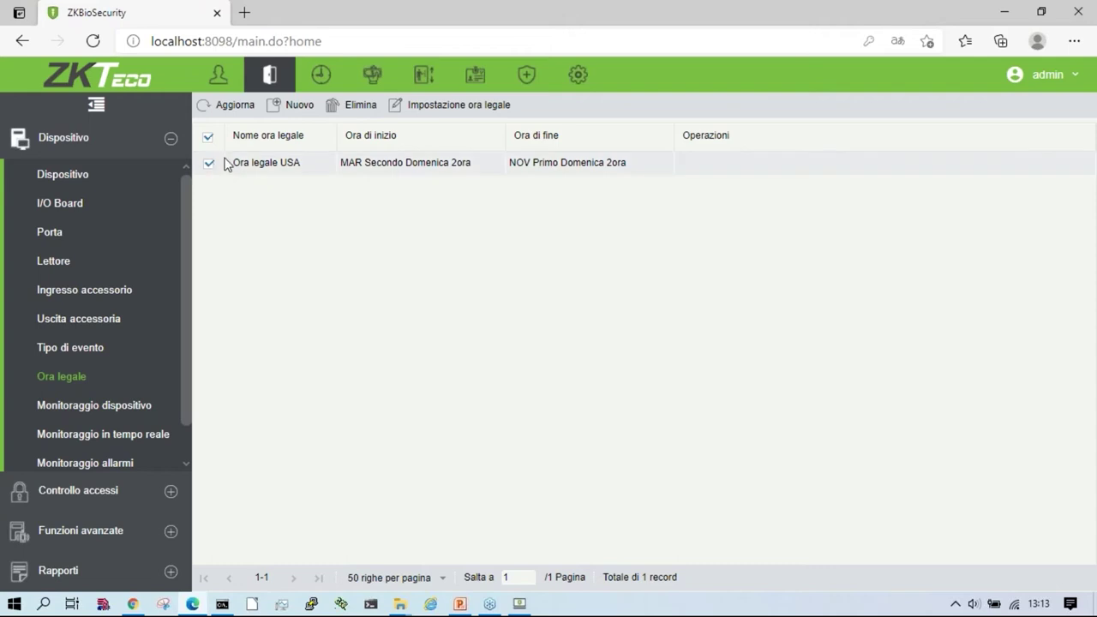
pyautogui.click(295, 105)
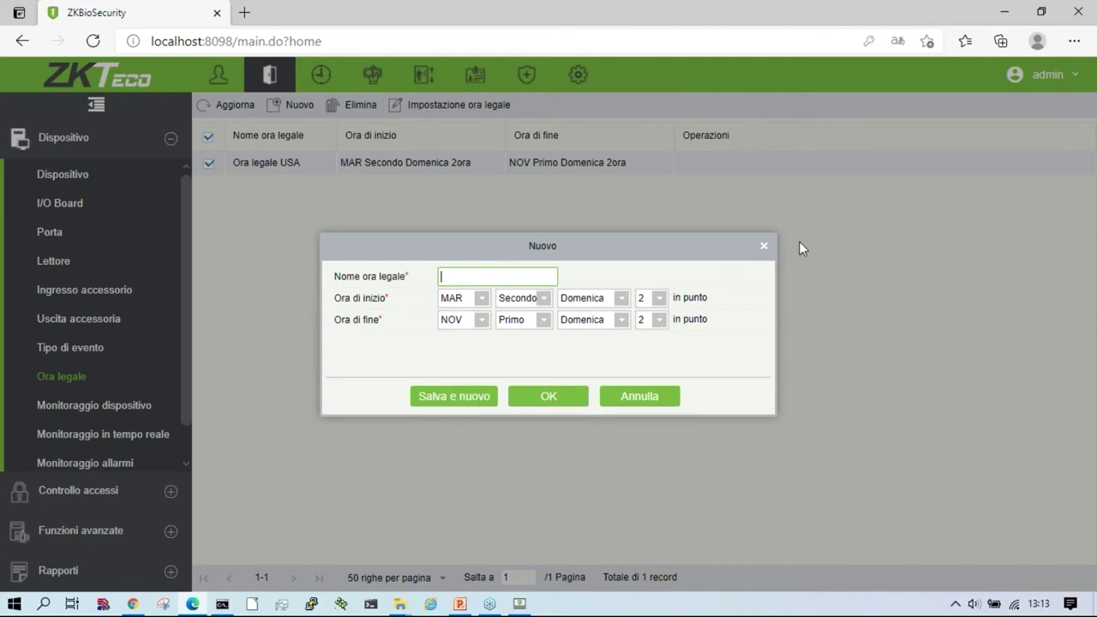
pyautogui.click(763, 247)
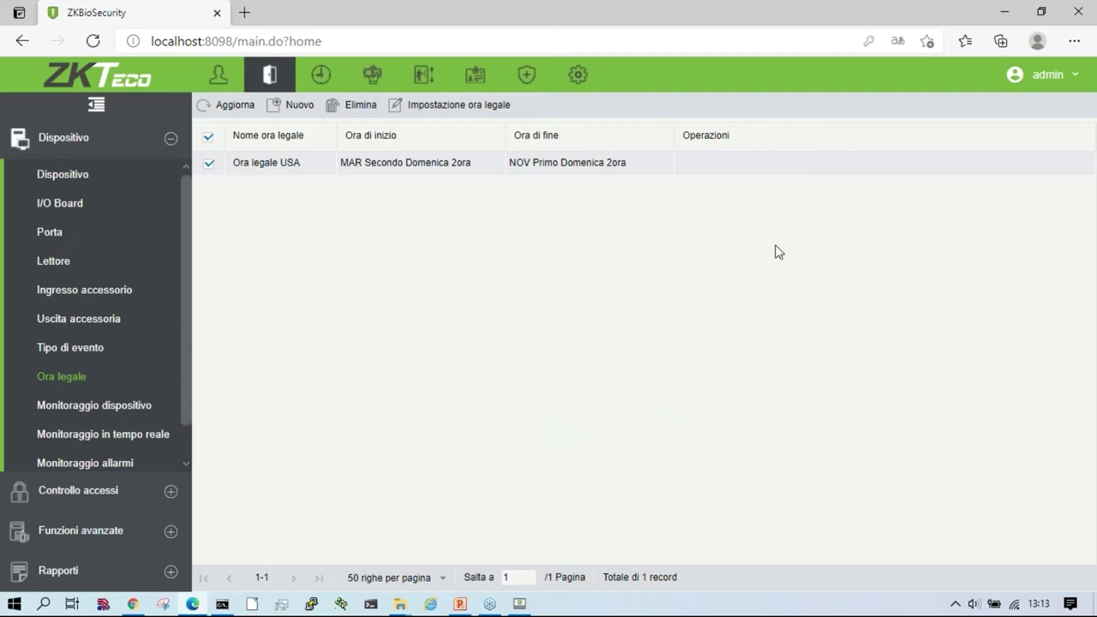
# - Open Monitoraggio in tempo reale under Monitoraggio dispositivo to see doors TEST-1 and TEST-2 online
pyautogui.click(94, 406)
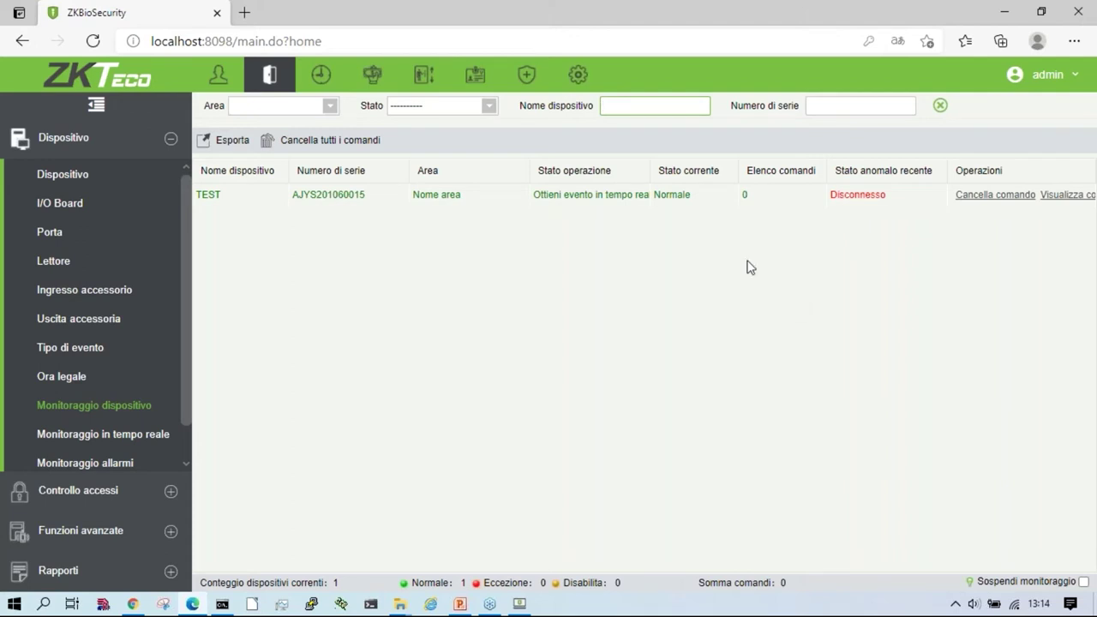
pyautogui.click(112, 437)
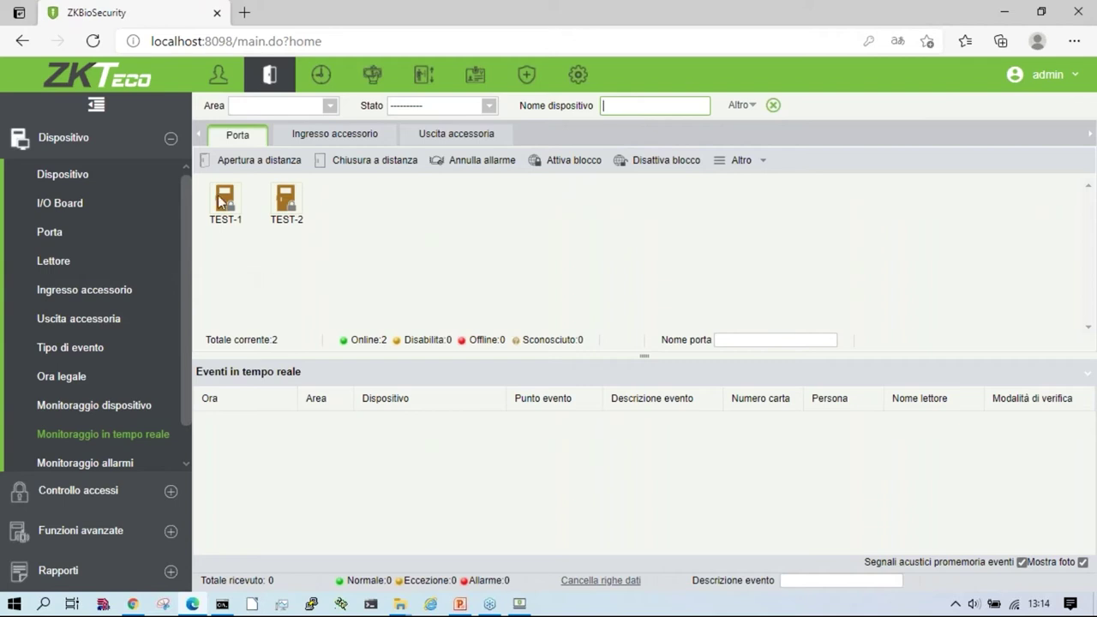
# - Check the admin menu, then switch to the Sistema module's area list
pyautogui.moveTo(283, 199)
pyautogui.click(1061, 75)
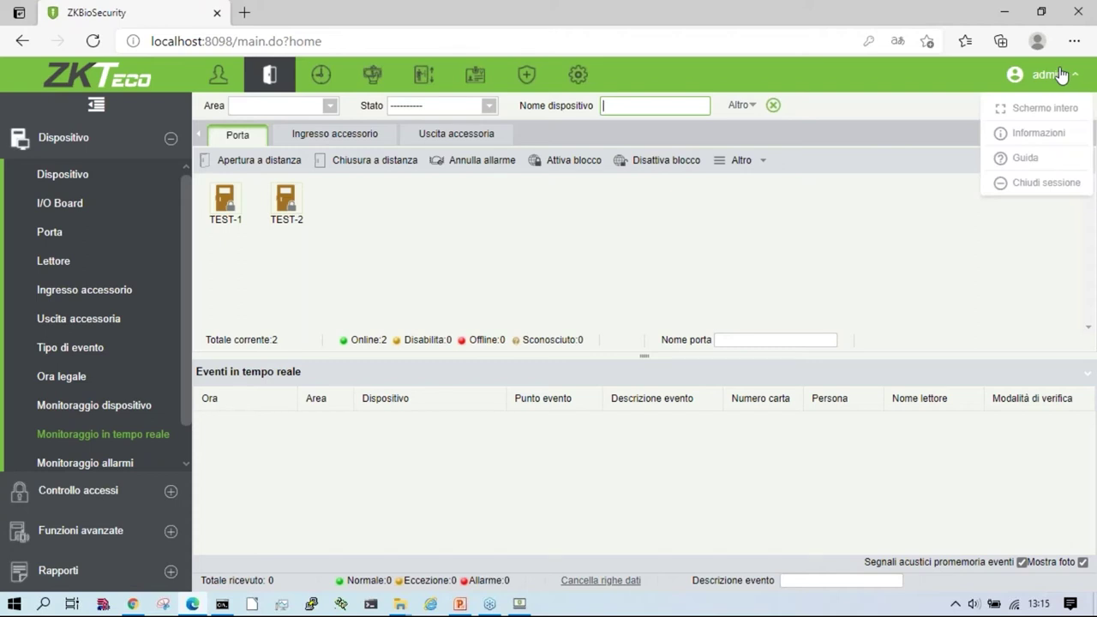
pyautogui.click(582, 76)
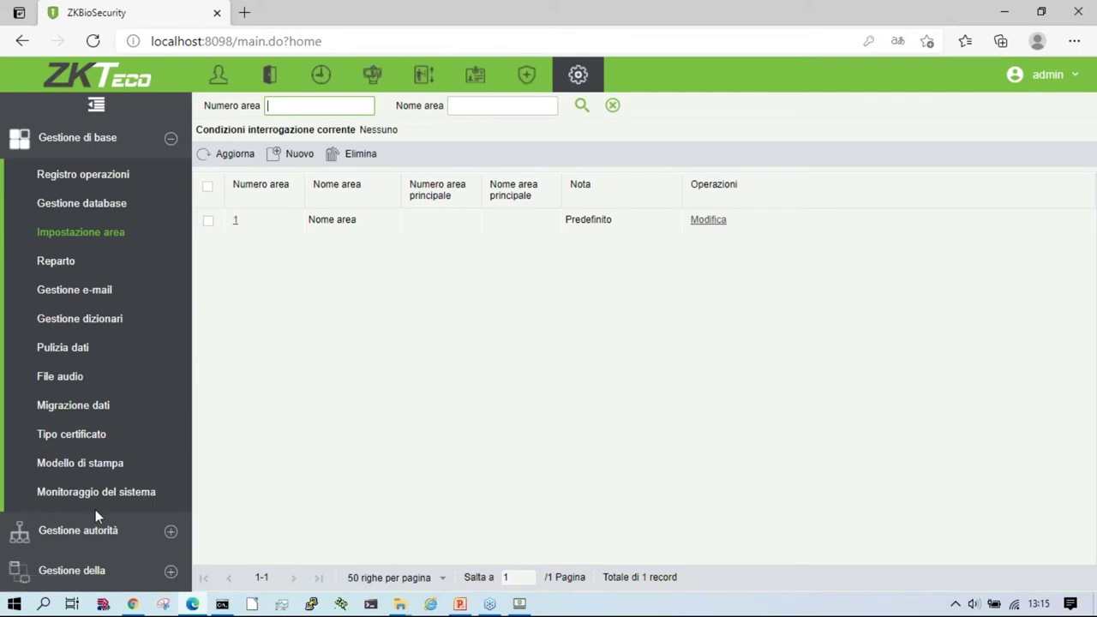
# - Under Gestione autorità, list the system users and edit the admin account
pyautogui.click(147, 537)
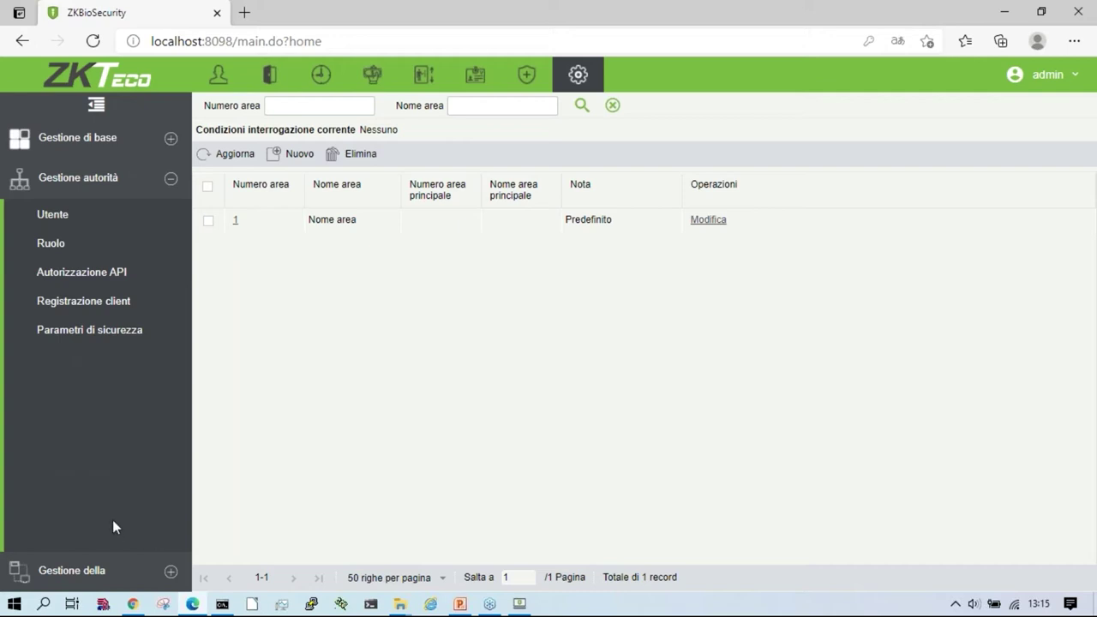
pyautogui.click(53, 218)
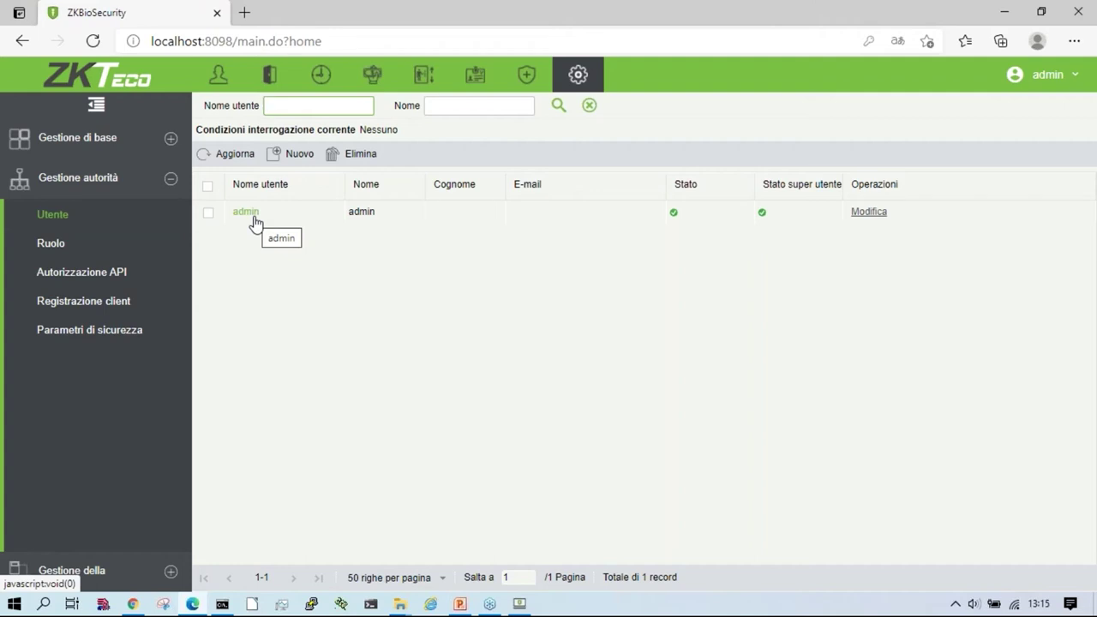
pyautogui.click(874, 212)
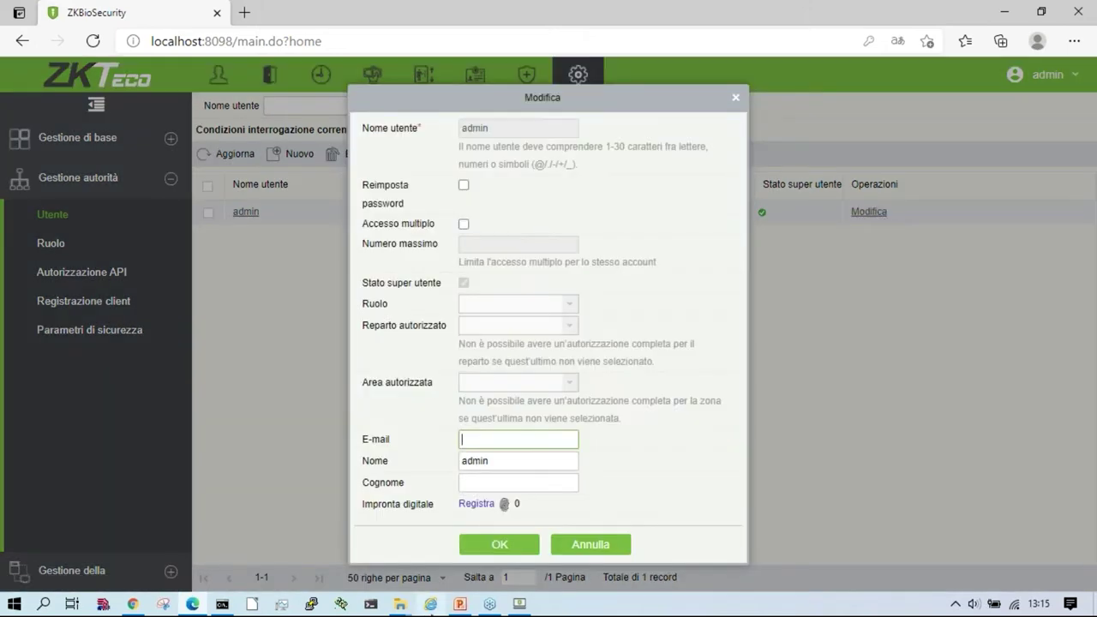
# - Leave the admin's e-mail field empty, dismiss the saved suggestions, and close the Modifica dialog unchanged
pyautogui.click(540, 441)
pyautogui.click(478, 438)
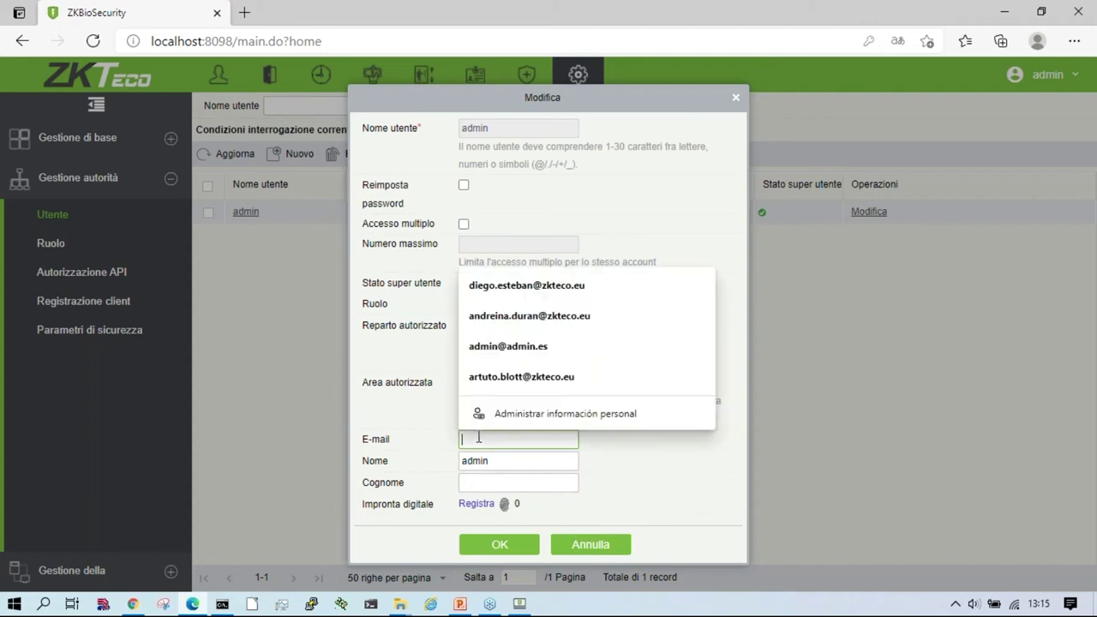
pyautogui.click(844, 389)
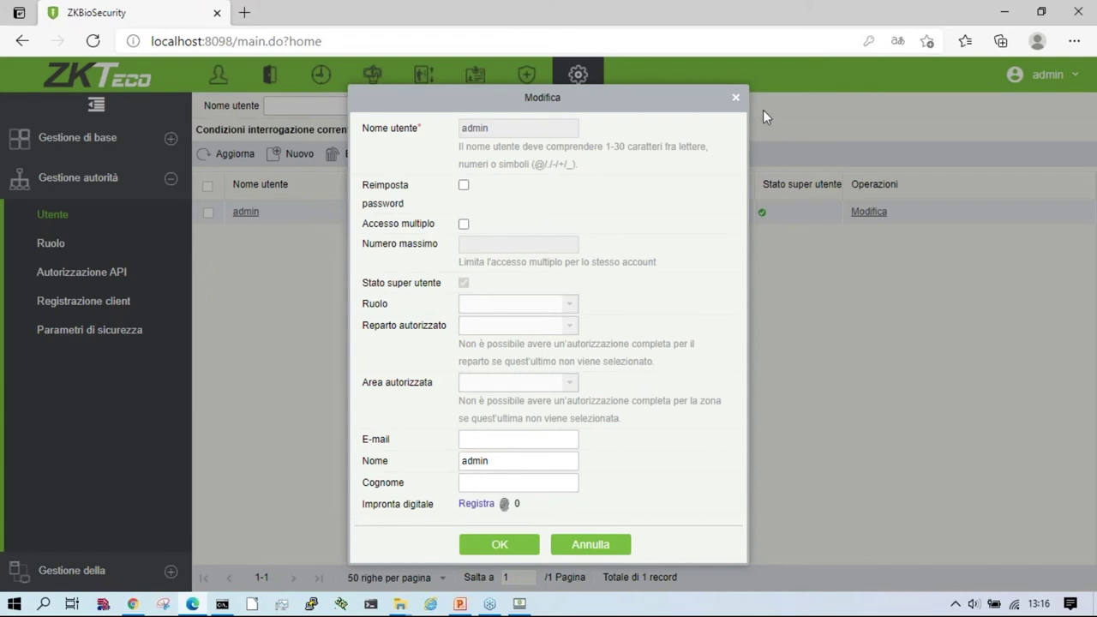
pyautogui.click(736, 97)
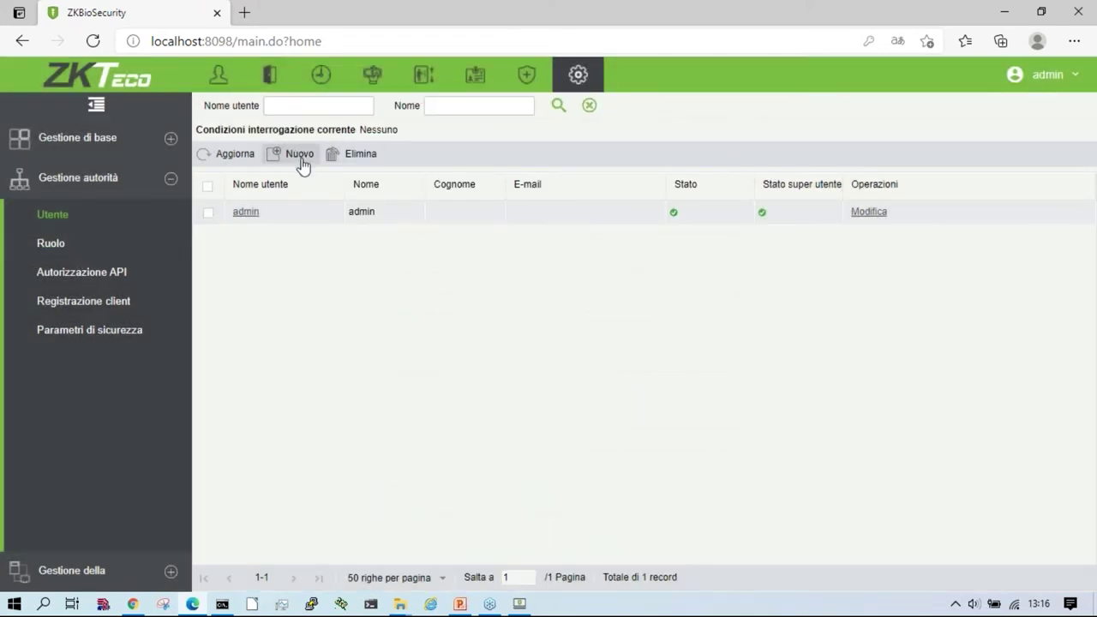
# - Create a new user named 'Supervisor' and open the Ruolo dropdown to view the available roles
pyautogui.click(299, 156)
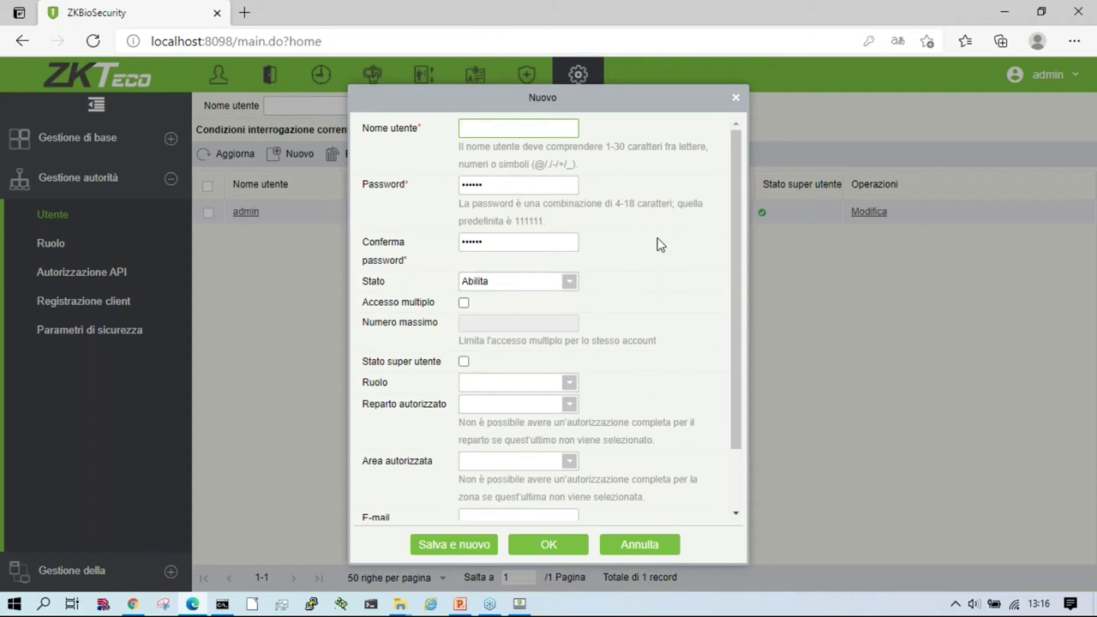
pyautogui.write('SuSu')
pyautogui.press('BackSpace')
pyautogui.press('BackSpace')
pyautogui.write('upervisor')
pyautogui.scroll(-1, 614, 224)
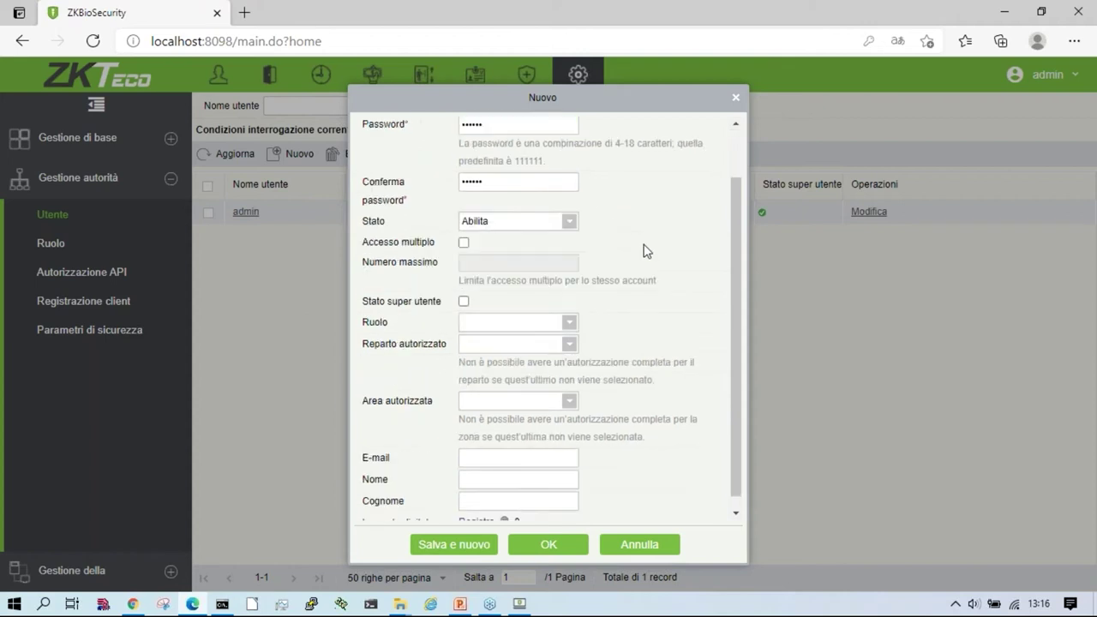
pyautogui.click(570, 326)
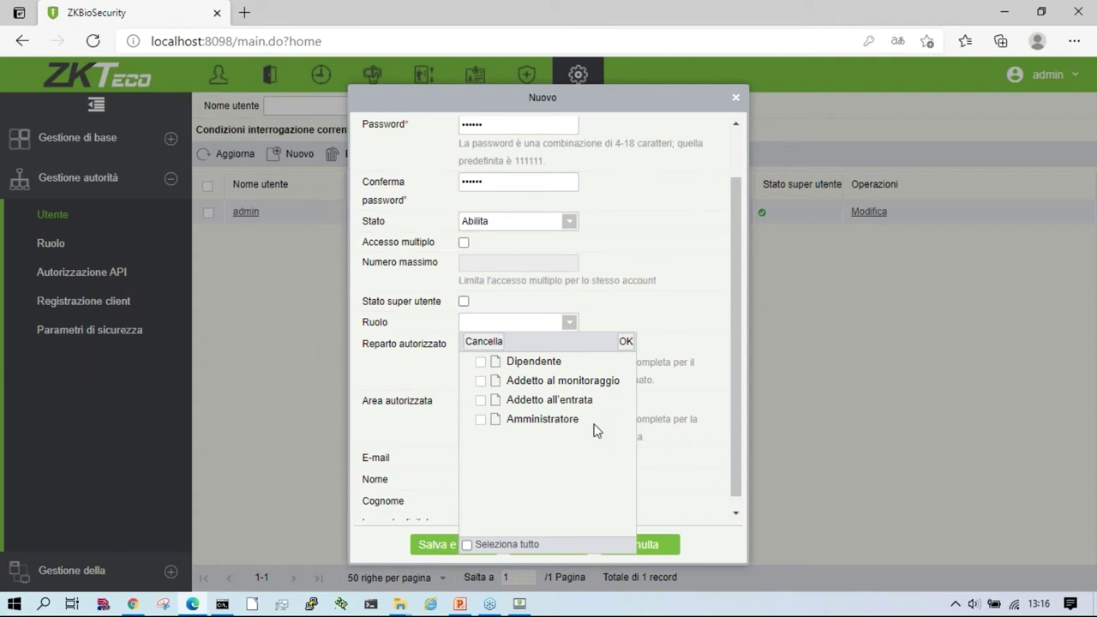
# - Discard the unfinished user form, dismiss Edge's password prompt, and start a new role from Ruolo
pyautogui.click(734, 98)
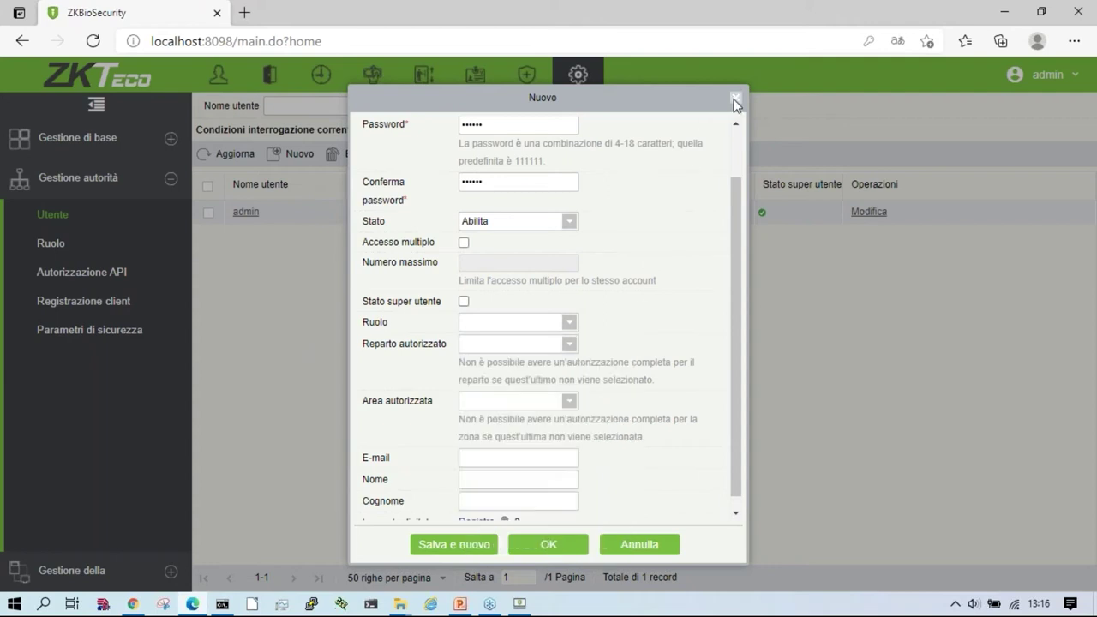
pyautogui.click(735, 96)
pyautogui.click(81, 247)
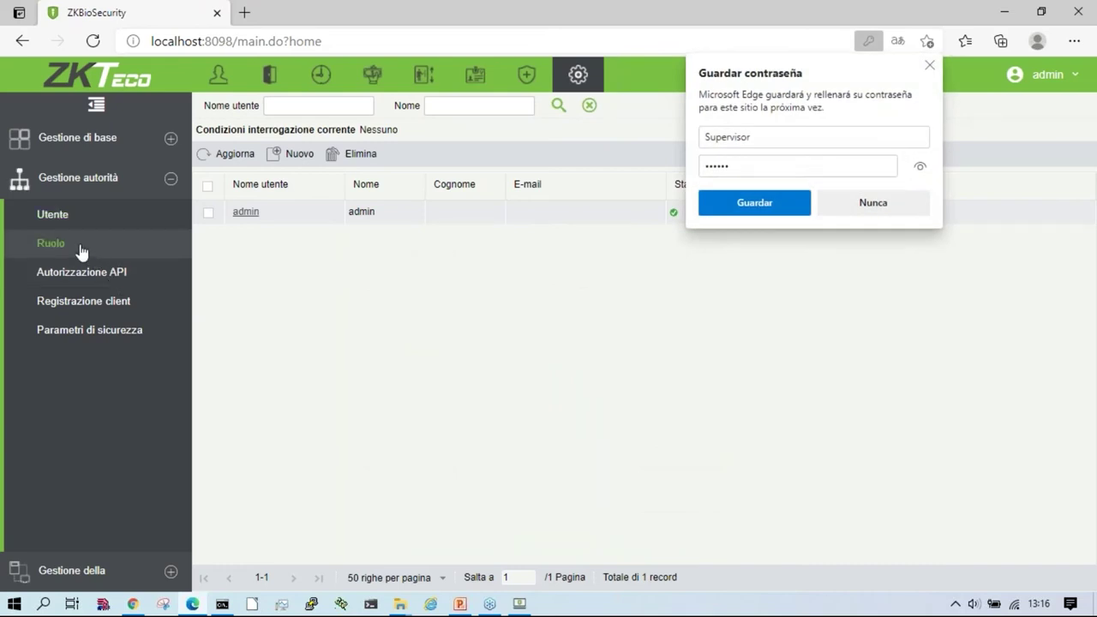
pyautogui.click(928, 65)
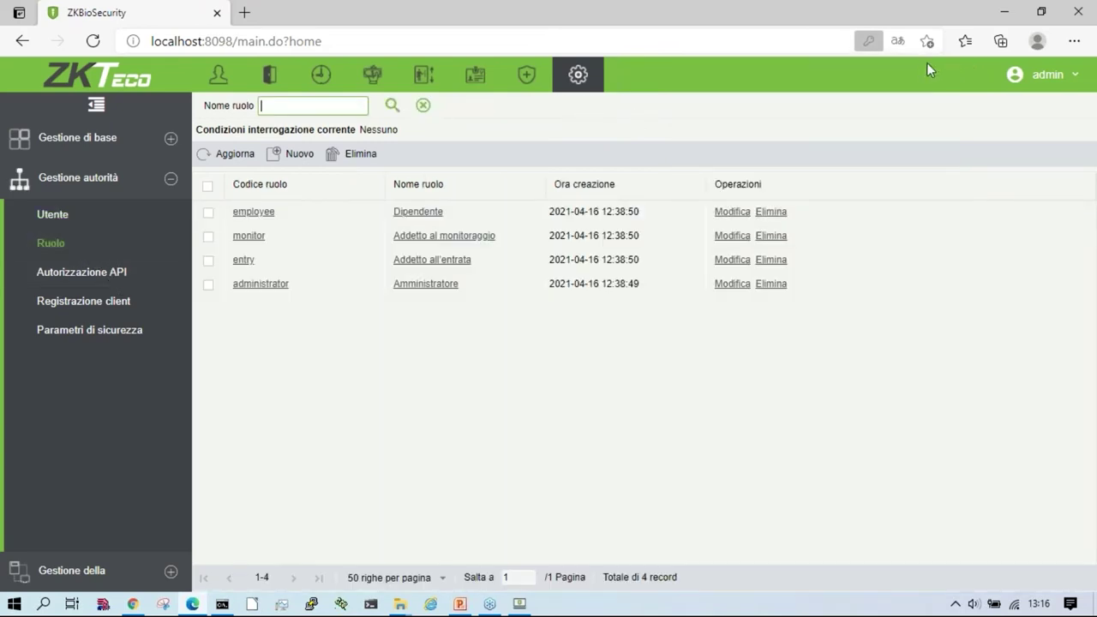
pyautogui.click(300, 155)
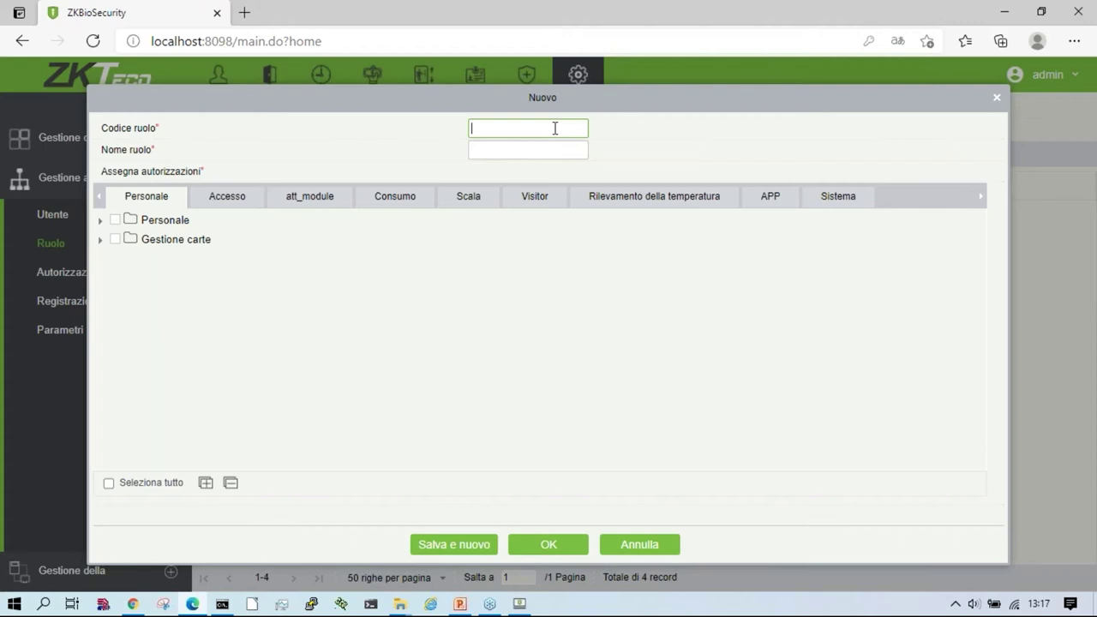
# - Fill in the new role form with code 25 and name Monitor
pyautogui.click(590, 37)
pyautogui.write('MO')
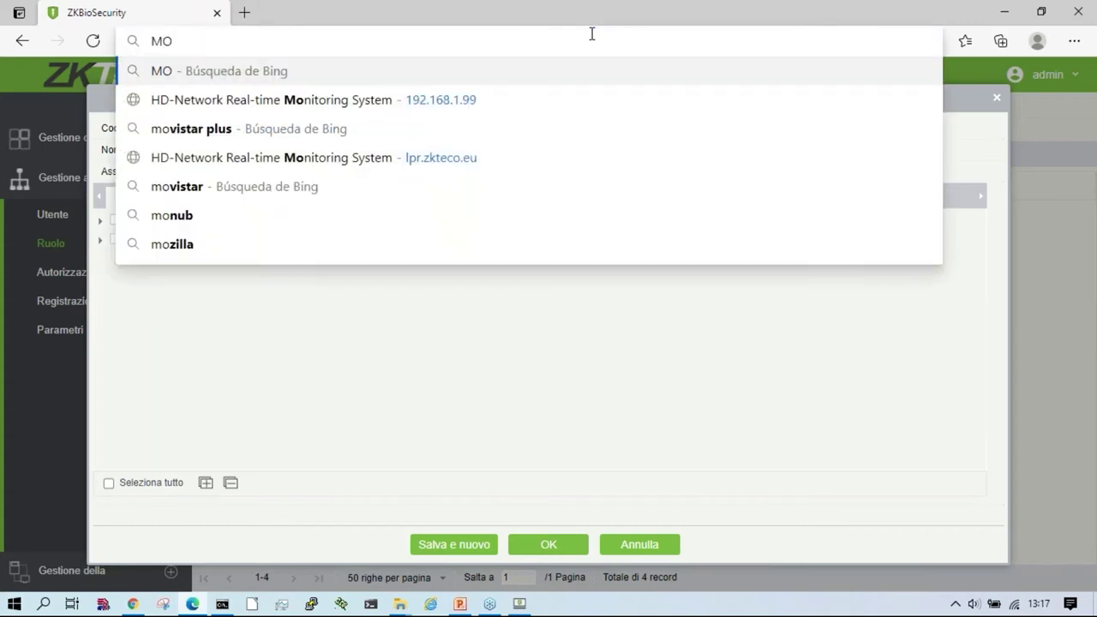
pyautogui.click(509, 182)
pyautogui.click(514, 136)
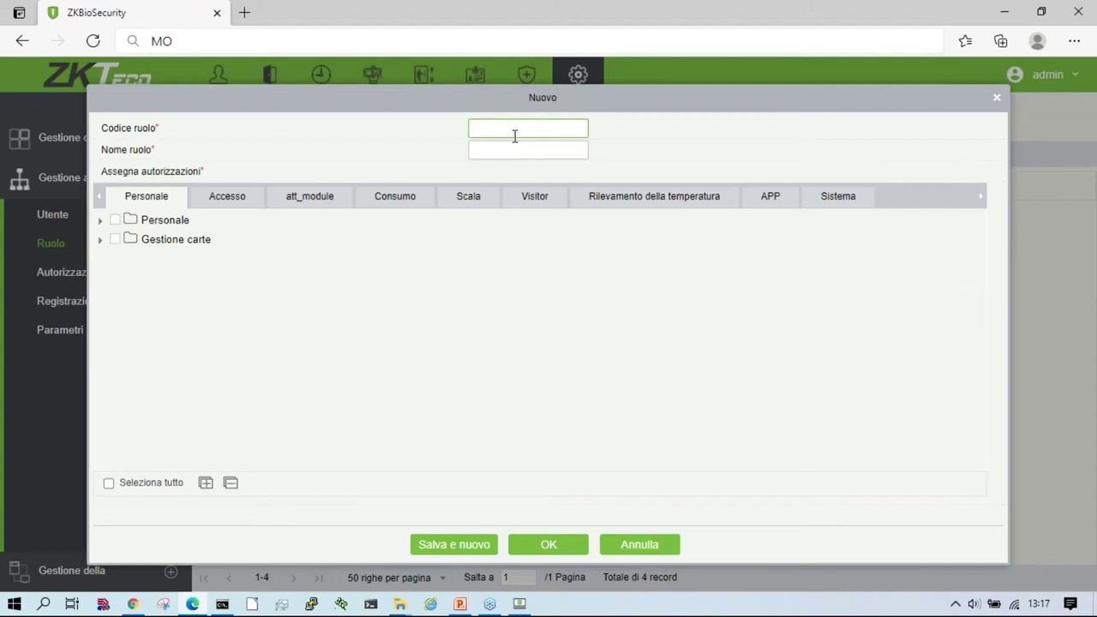
pyautogui.write('25')
pyautogui.click(512, 150)
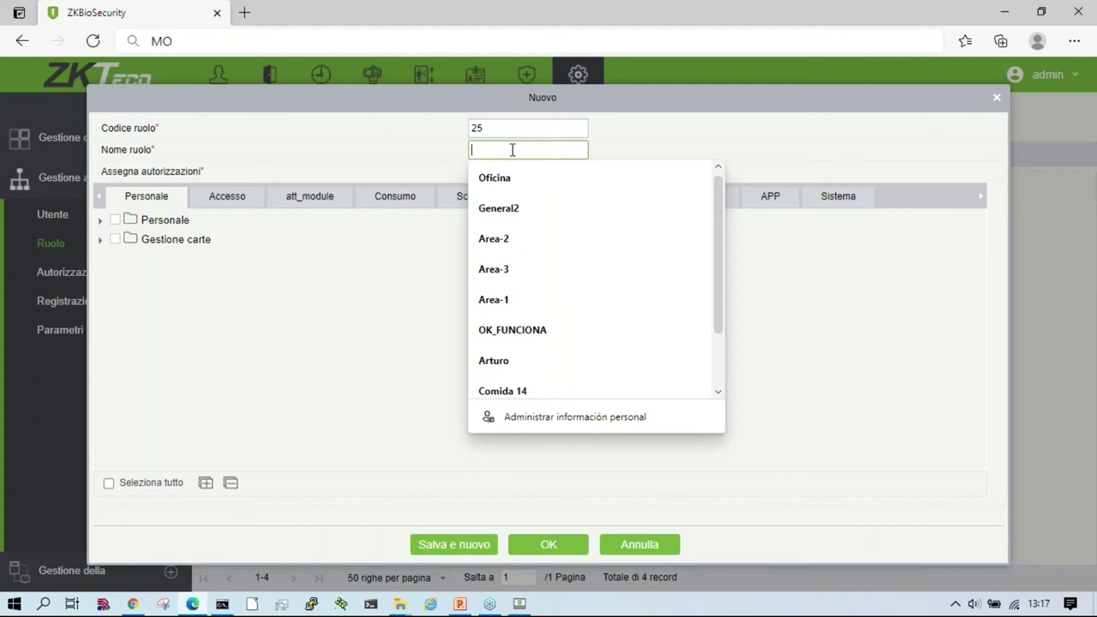
pyautogui.write('Monitor')
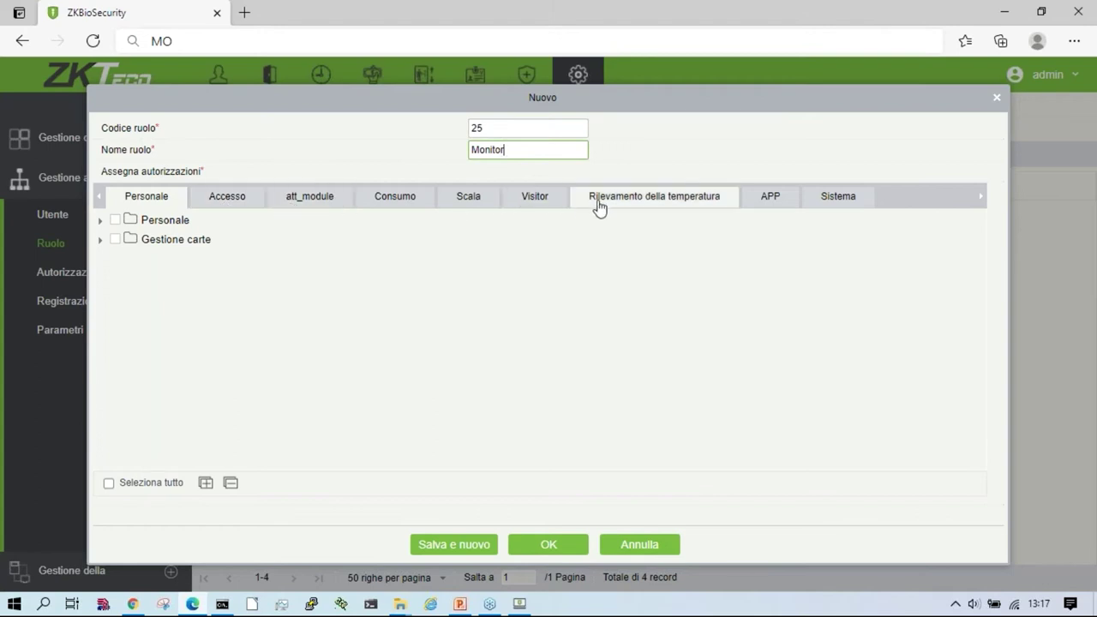
pyautogui.click(251, 205)
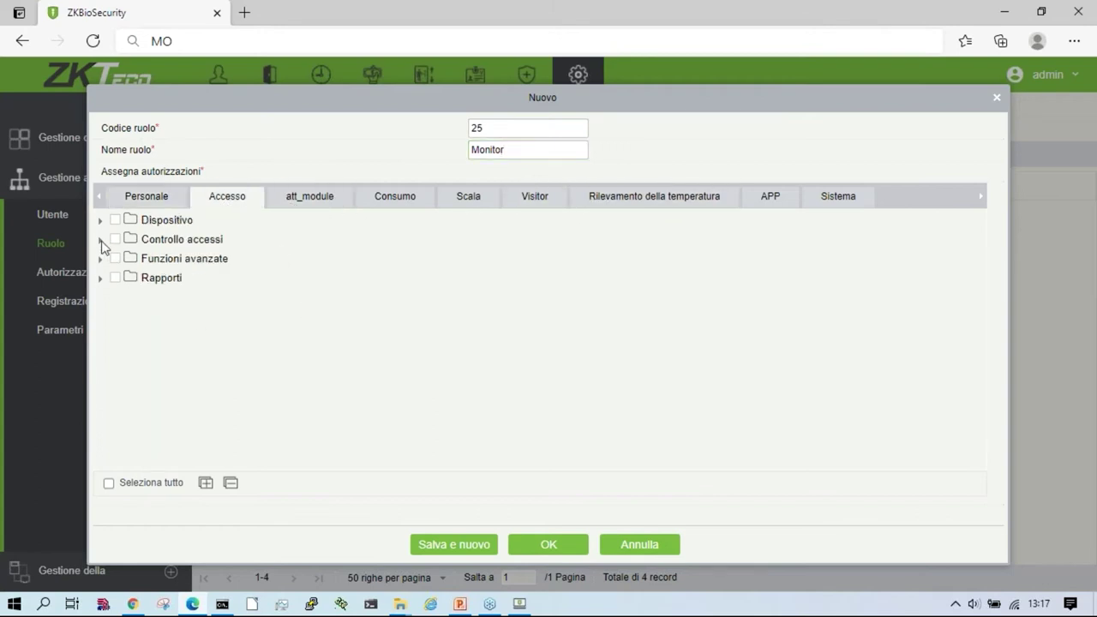
# - Under Accesso > Dispositivo, grant the Monitoraggio in tempo reale permission
pyautogui.click(100, 241)
pyautogui.scroll(-3, 239, 370)
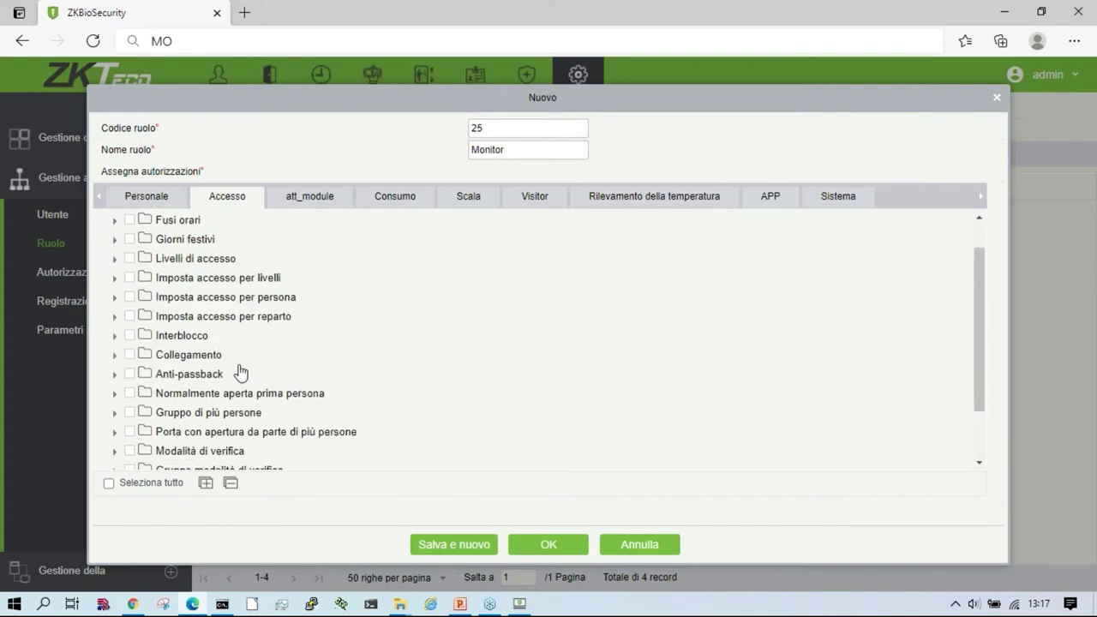
pyautogui.scroll(1, 240, 370)
pyautogui.scroll(1, 244, 377)
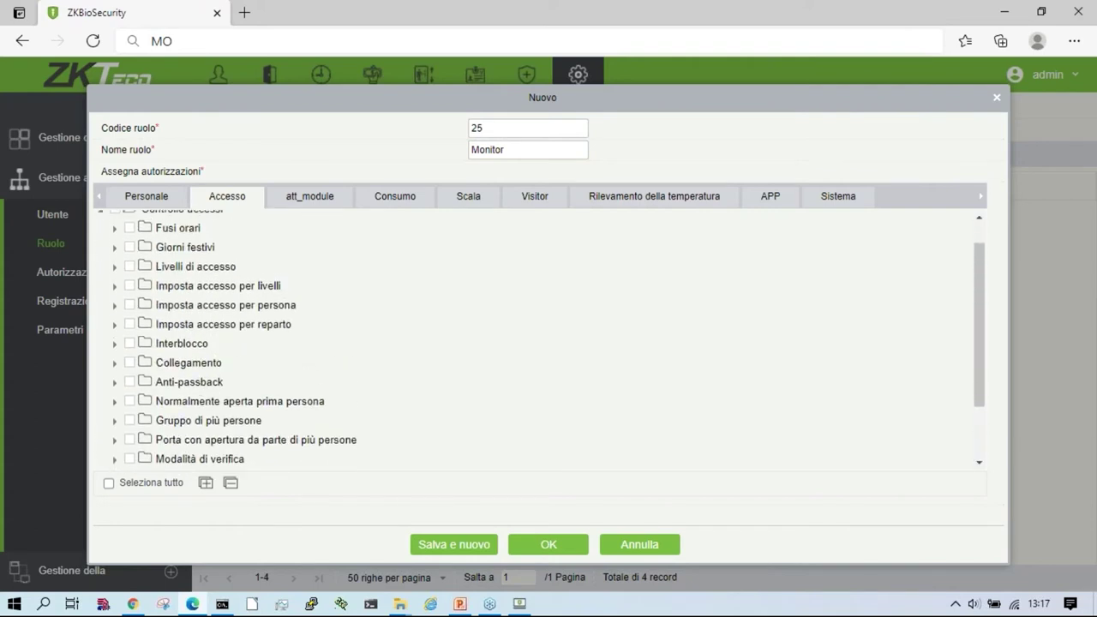
pyautogui.scroll(-3, 245, 385)
pyautogui.scroll(5, 188, 438)
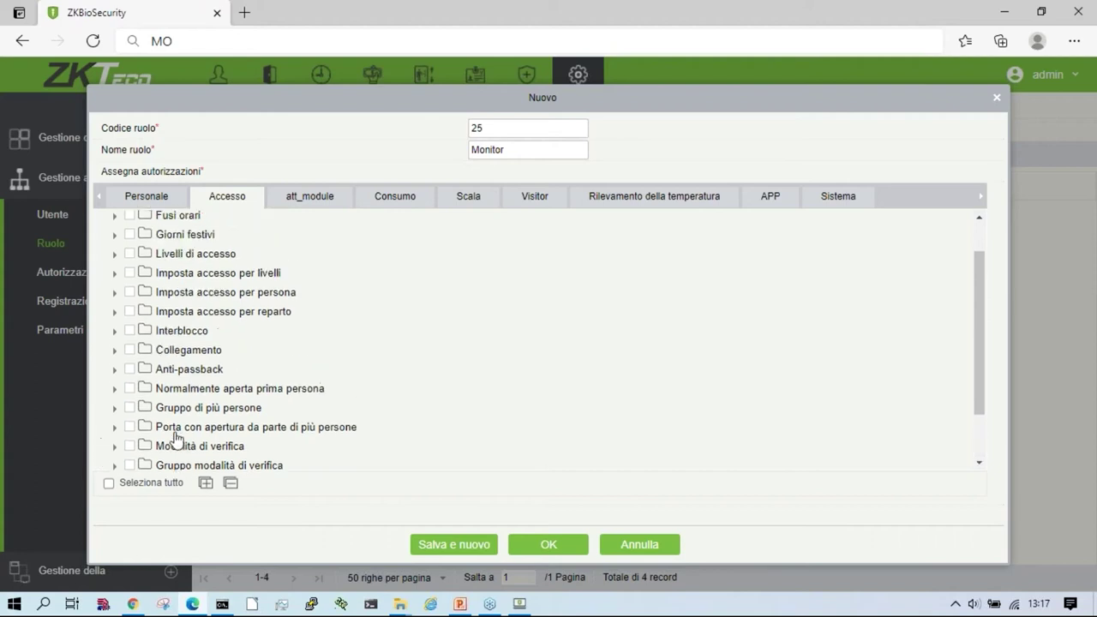
pyautogui.click(100, 221)
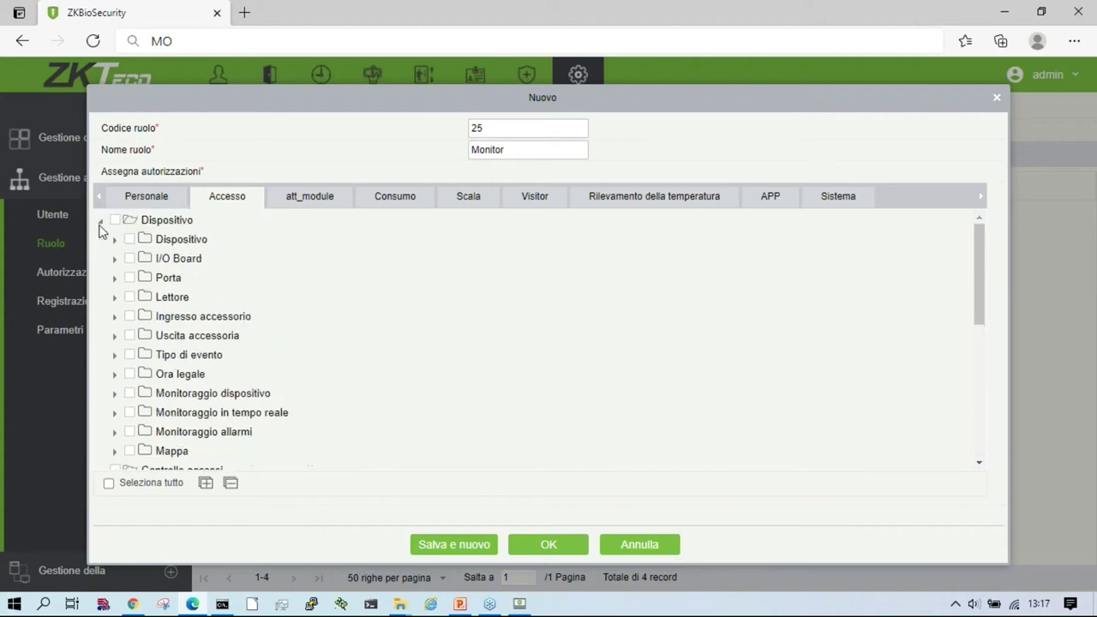
pyautogui.click(271, 414)
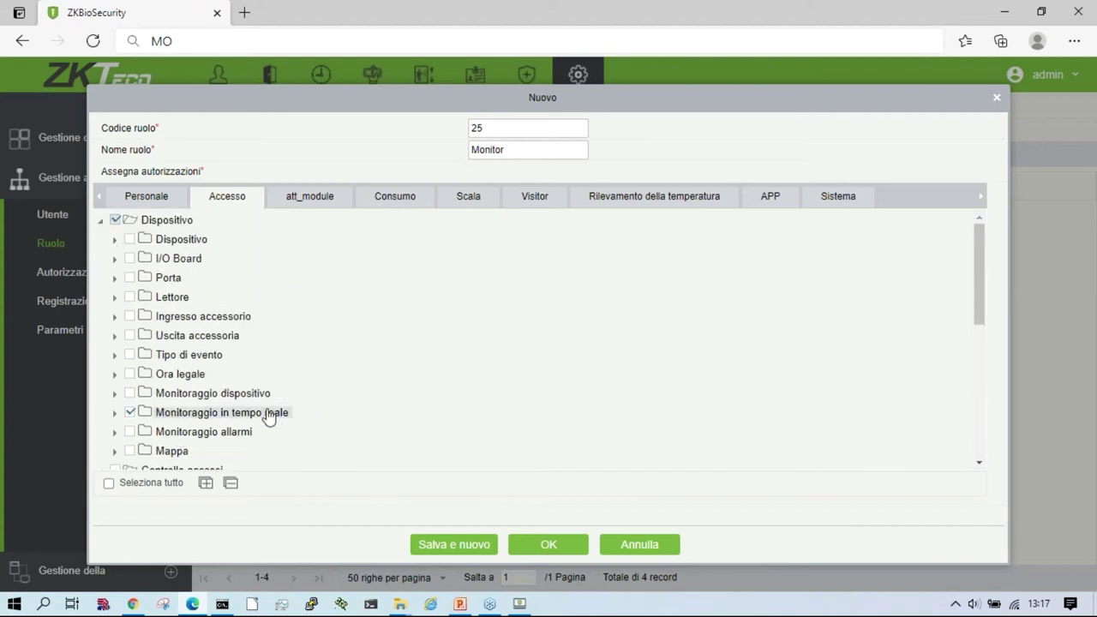
# - Also grant Monitoraggio allarmi and save the Monitor role
pyautogui.scroll(-1, 363, 425)
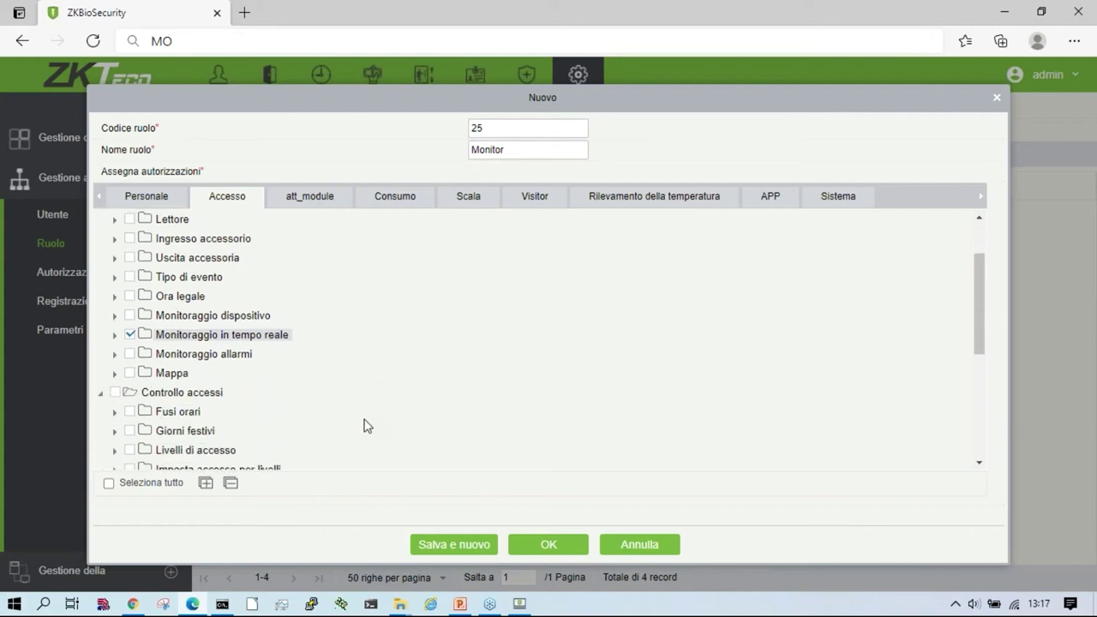
pyautogui.scroll(-1, 363, 426)
pyautogui.scroll(-1, 363, 426)
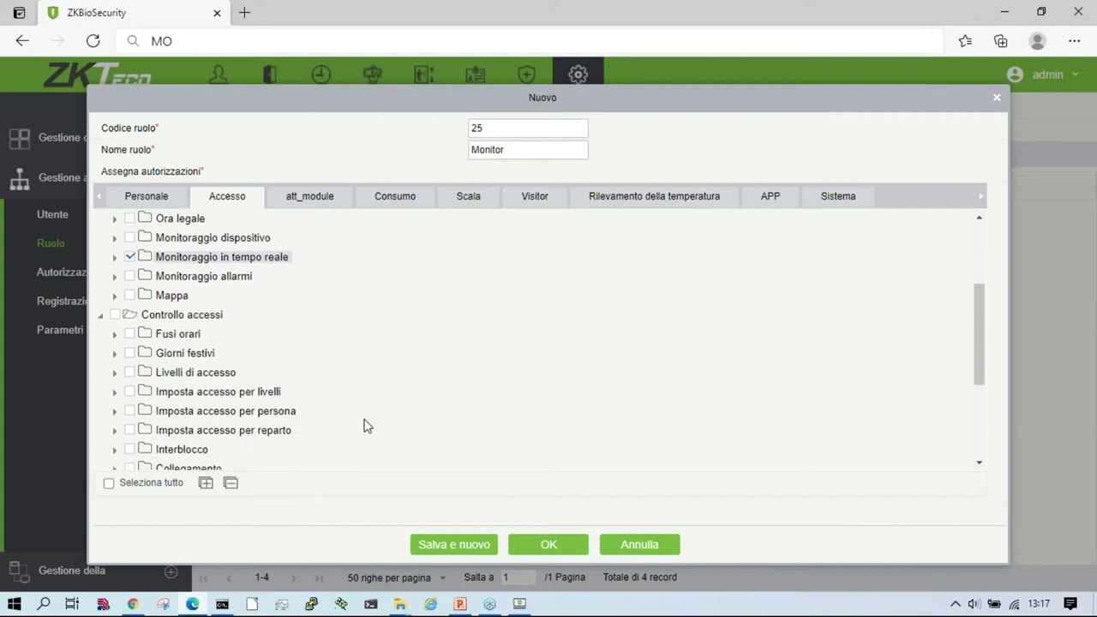
pyautogui.scroll(2, 363, 426)
pyautogui.click(130, 353)
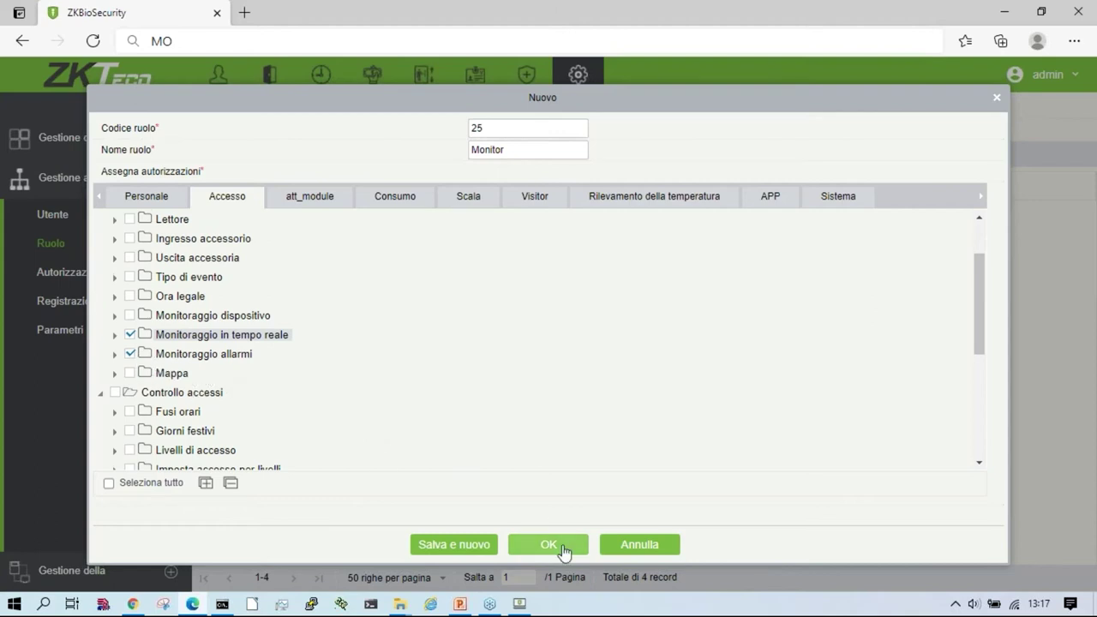
pyautogui.click(553, 544)
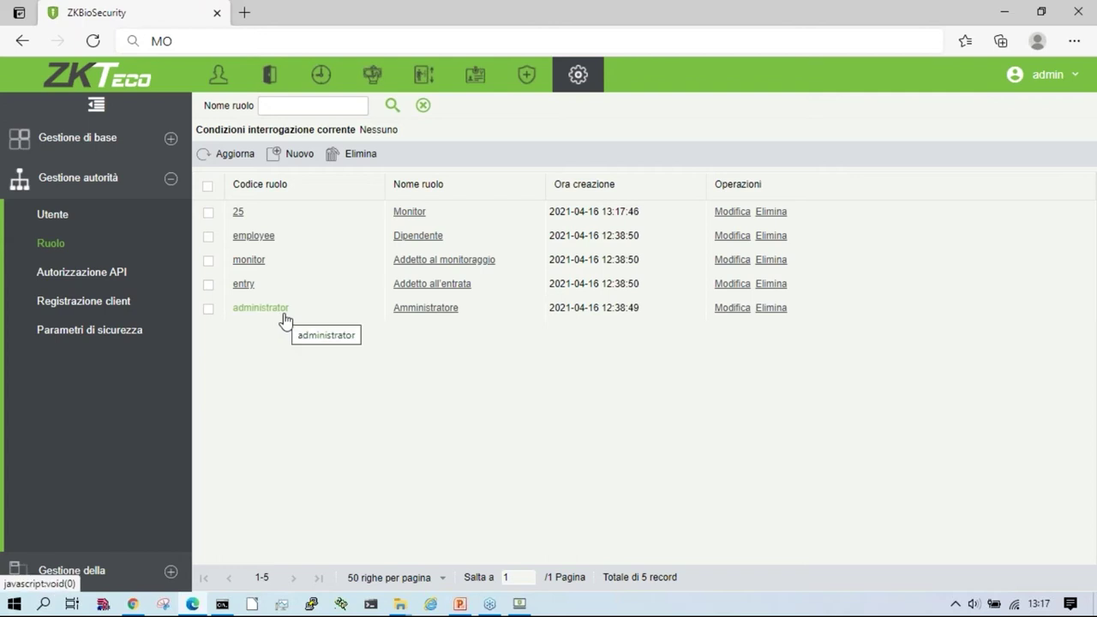
# - Change role 25's code to 'Monitor', save it, and go to the Utente list
pyautogui.click(732, 212)
pyautogui.moveTo(504, 130); pyautogui.dragTo(452, 140)
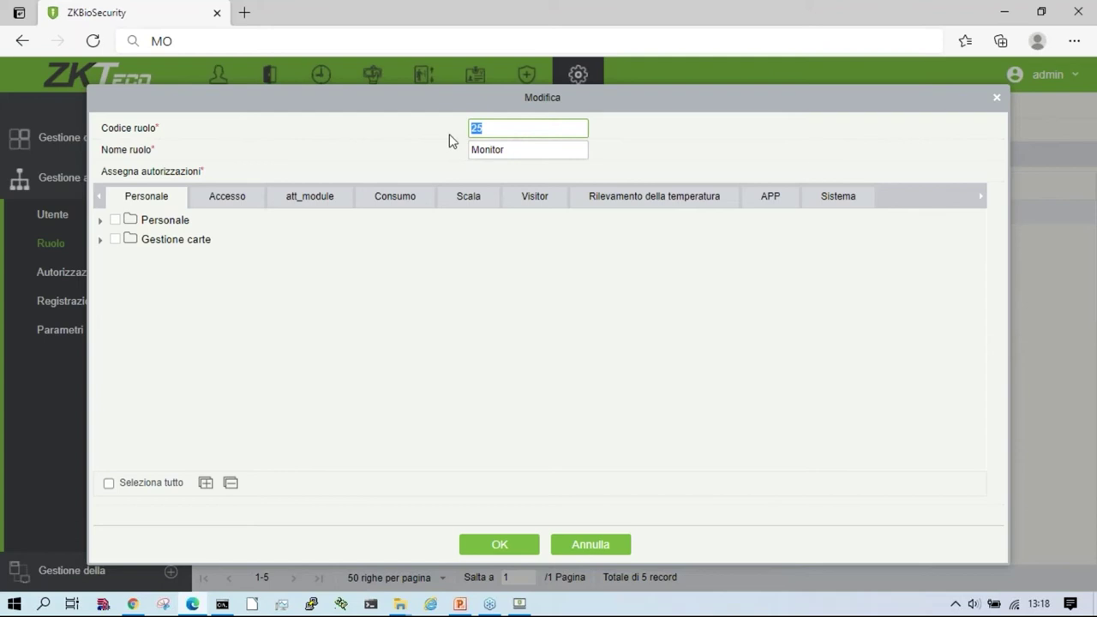
pyautogui.write('MOnito')
pyautogui.press('BackSpace')
pyautogui.press('BackSpace')
pyautogui.press('BackSpace')
pyautogui.press('BackSpace')
pyautogui.press('BackSpace')
pyautogui.write('onitor')
pyautogui.click(498, 549)
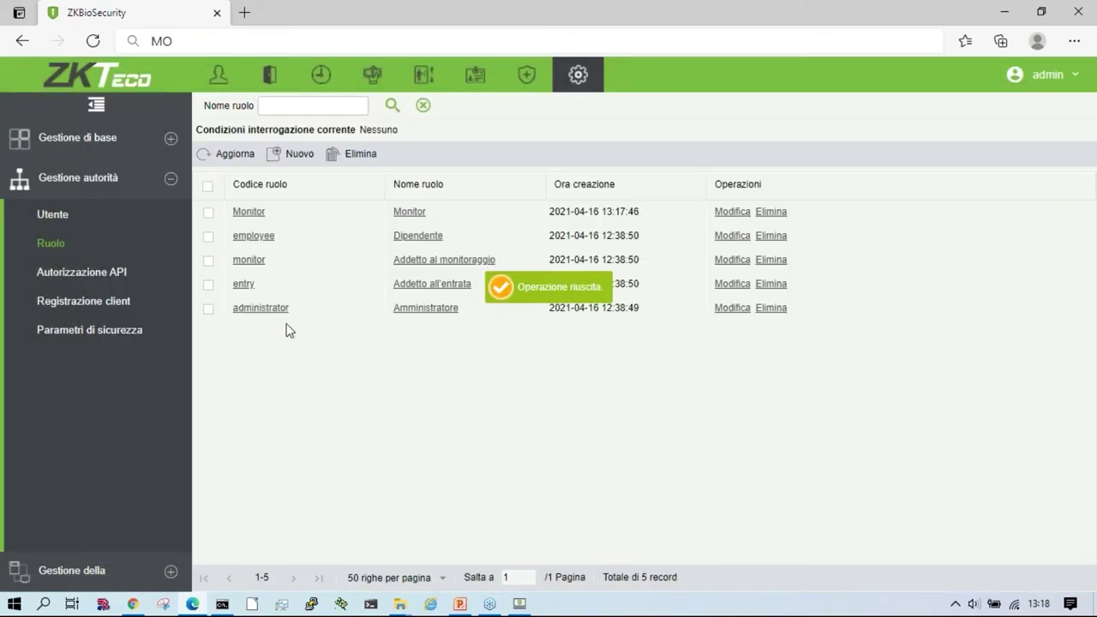
pyautogui.click(81, 228)
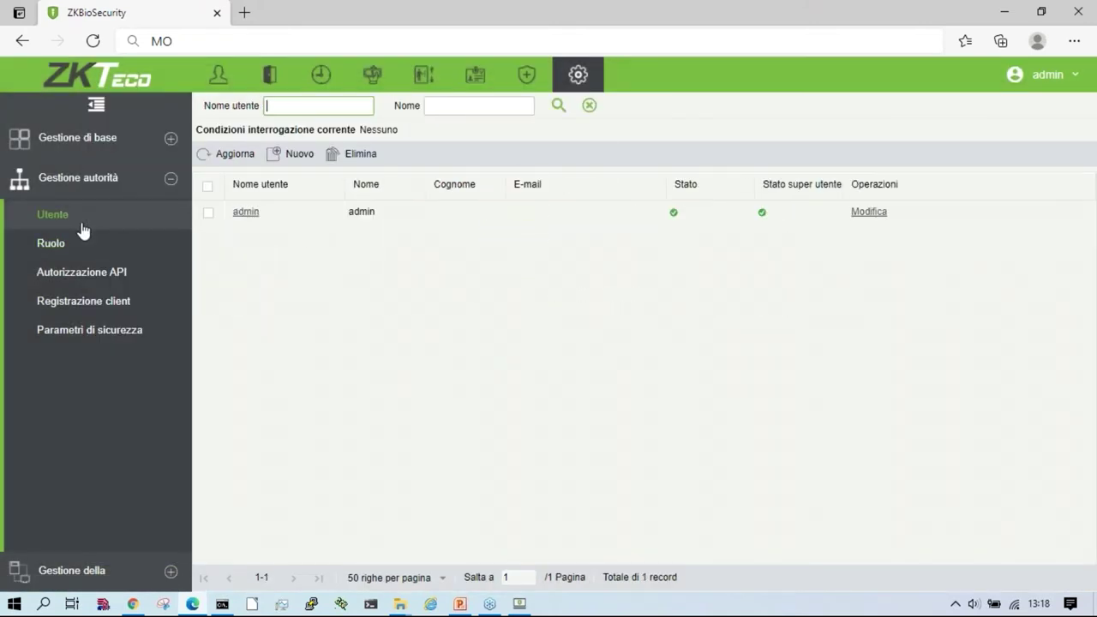
# - Start a new user named Sicurezza and assign it the Monitor role
pyautogui.click(300, 157)
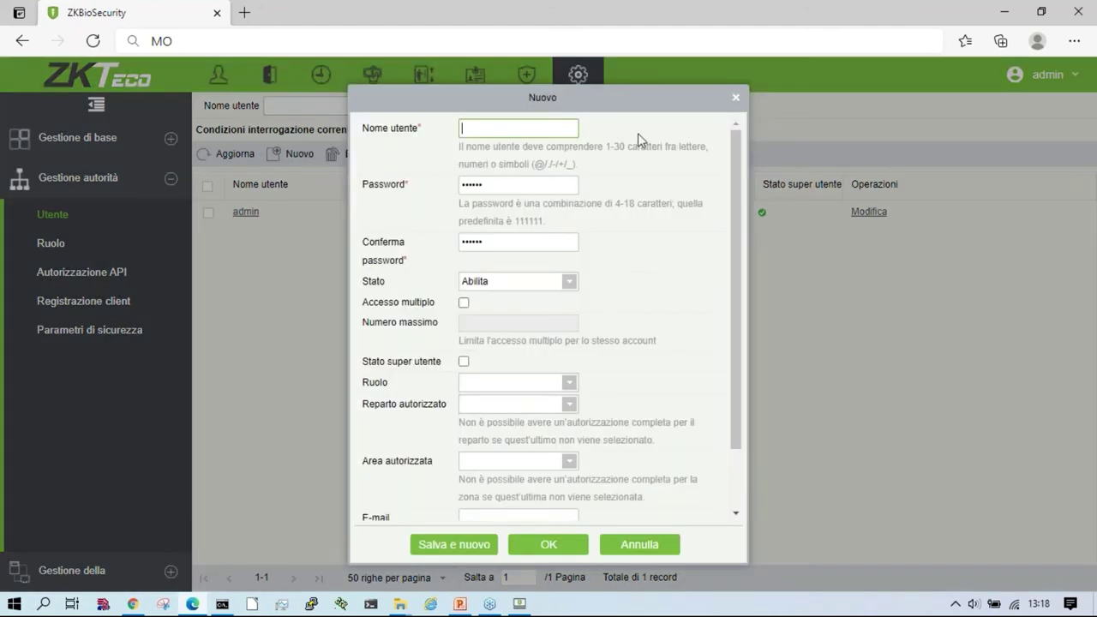
pyautogui.write('Sicurezza')
pyautogui.click(497, 184)
pyautogui.moveTo(485, 184); pyautogui.dragTo(422, 195)
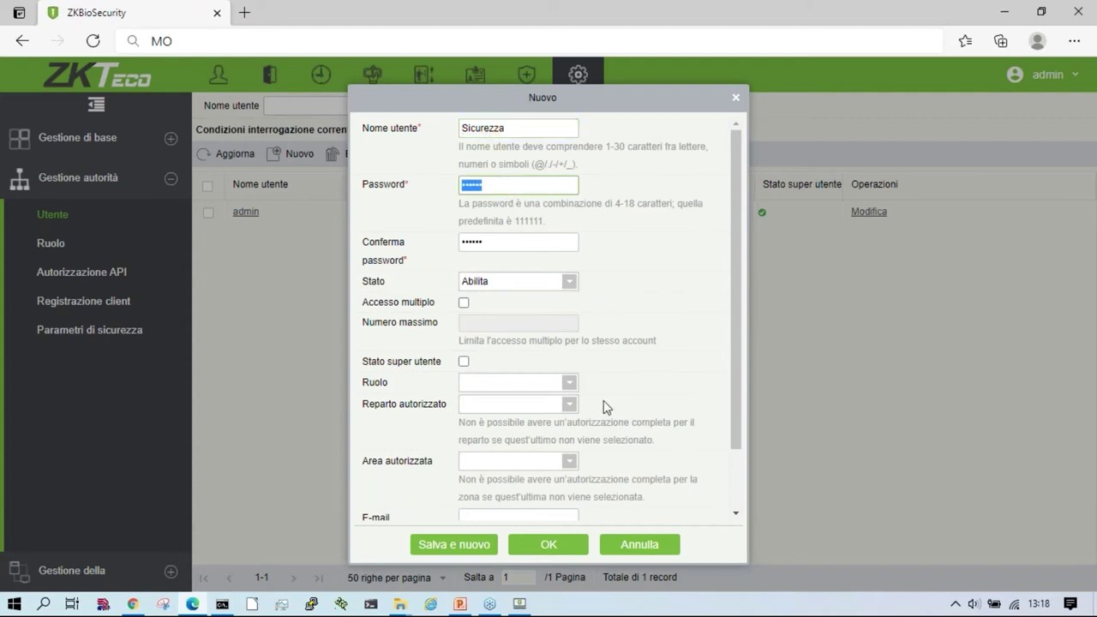
pyautogui.click(570, 384)
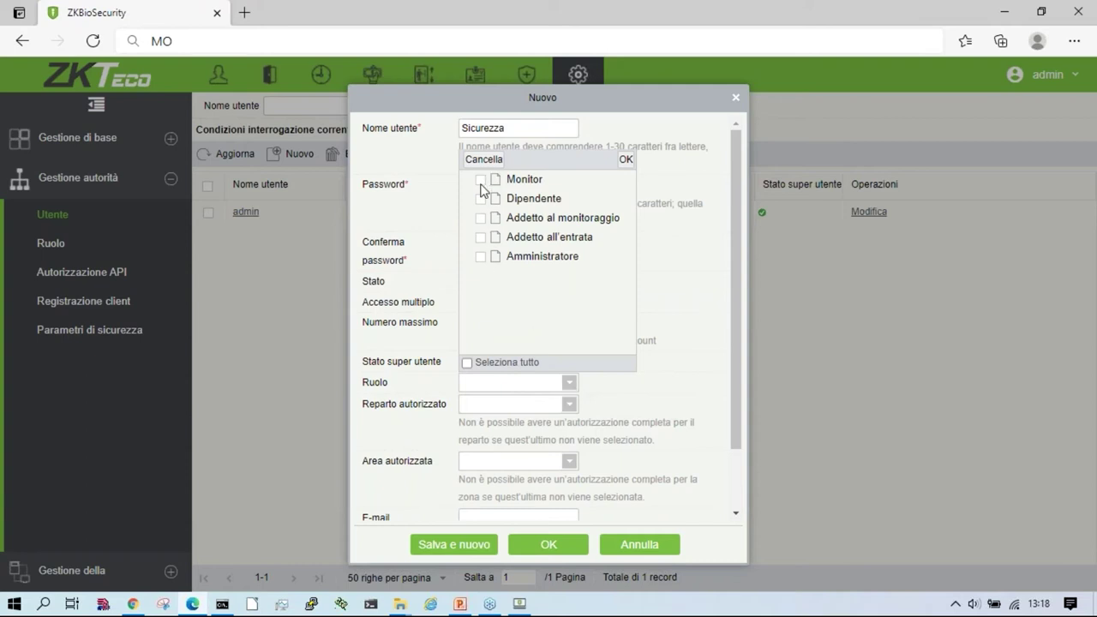
pyautogui.click(481, 182)
pyautogui.click(625, 161)
# - Enter the user's password and its confirmation, then save the Sicurezza user
pyautogui.doubleClick(502, 189)
pyautogui.write('1111')
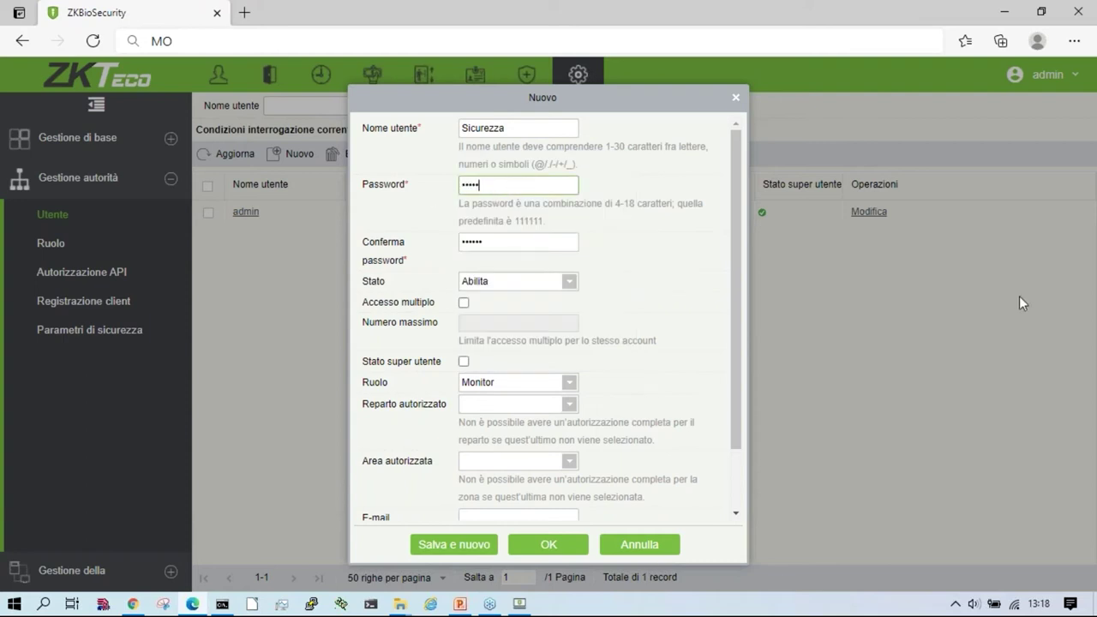
pyautogui.moveTo(487, 241); pyautogui.dragTo(406, 248)
pyautogui.write('111111')
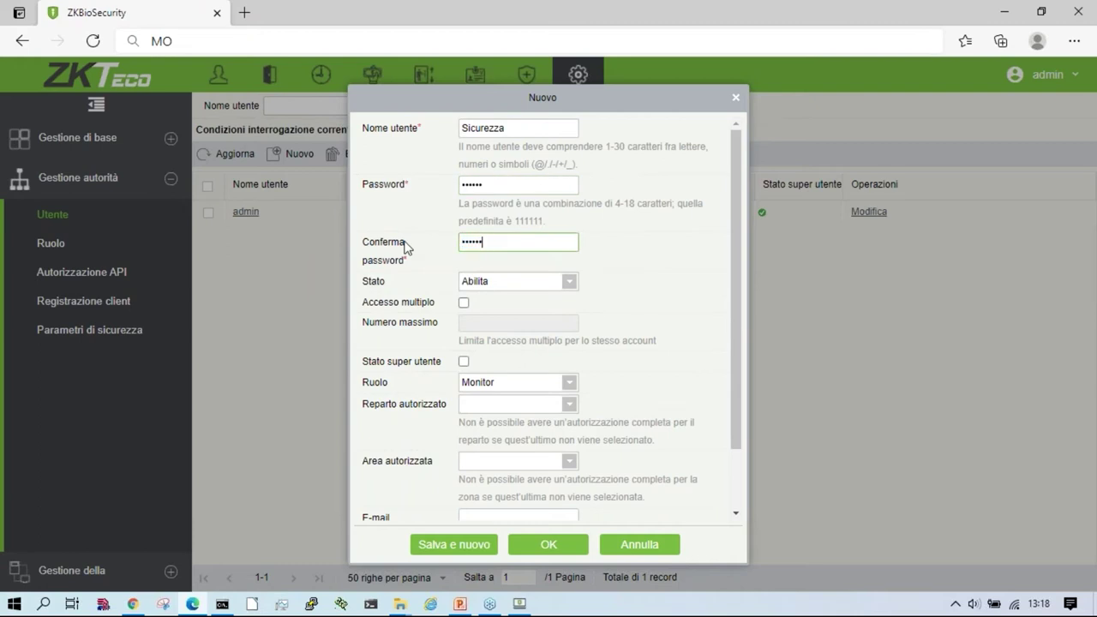
pyautogui.scroll(-1, 594, 447)
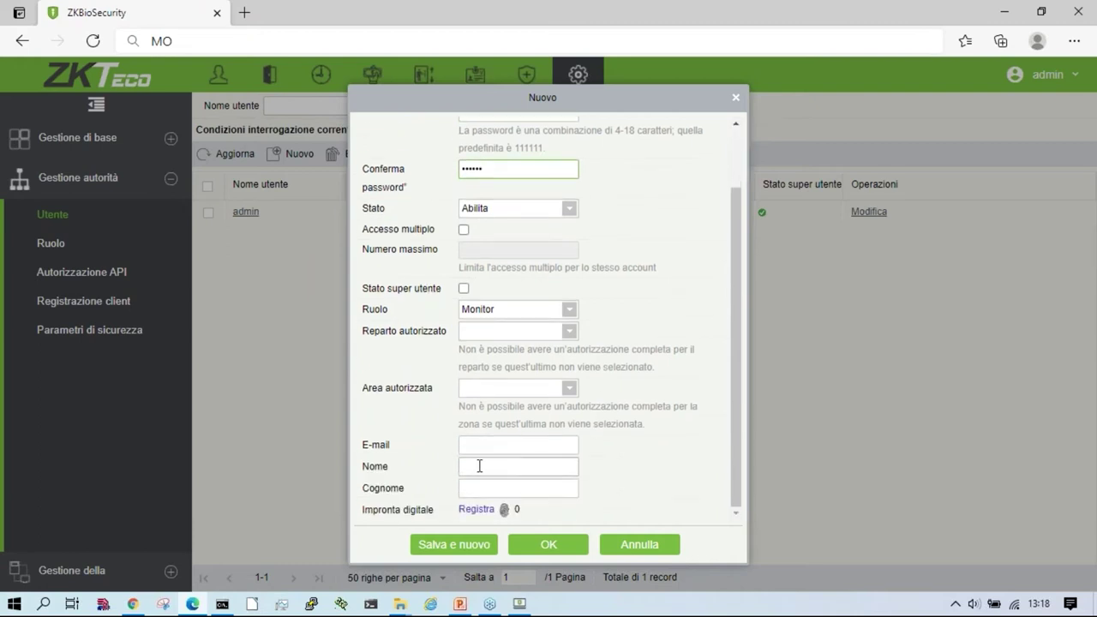
pyautogui.click(548, 545)
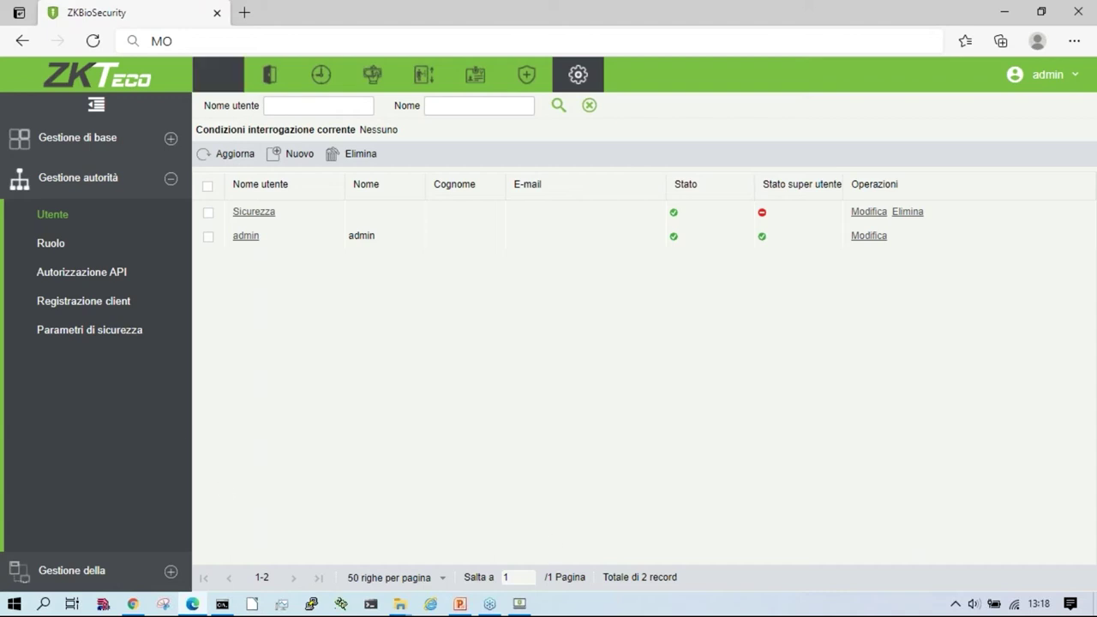
# - In the access control module, open Fusi orari, start a new time zone, then close it unsaved
pyautogui.click(271, 79)
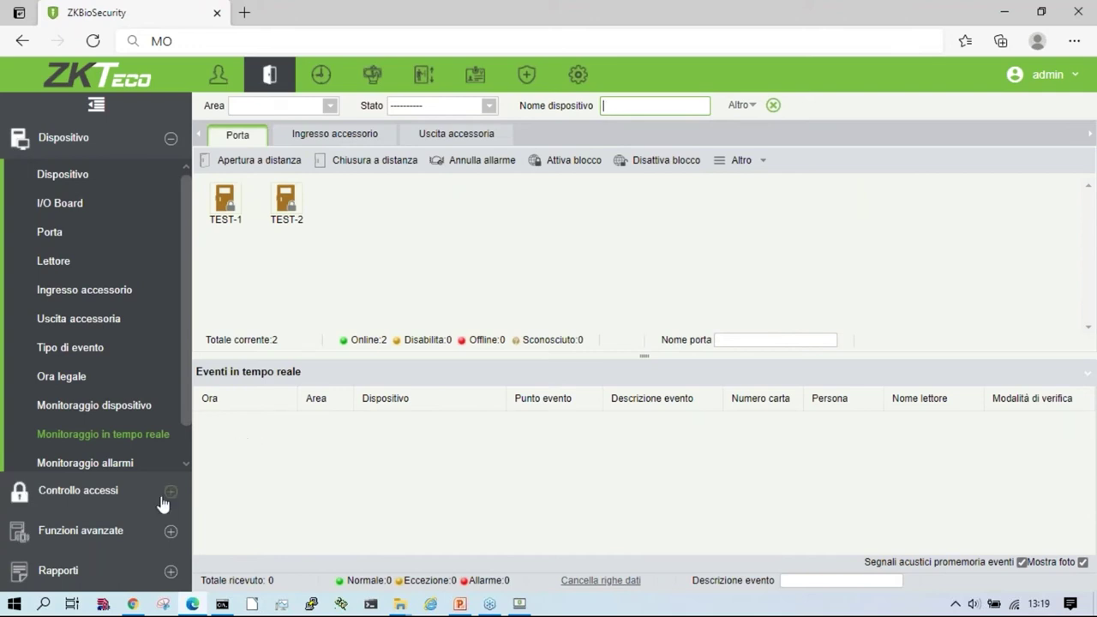
pyautogui.click(112, 495)
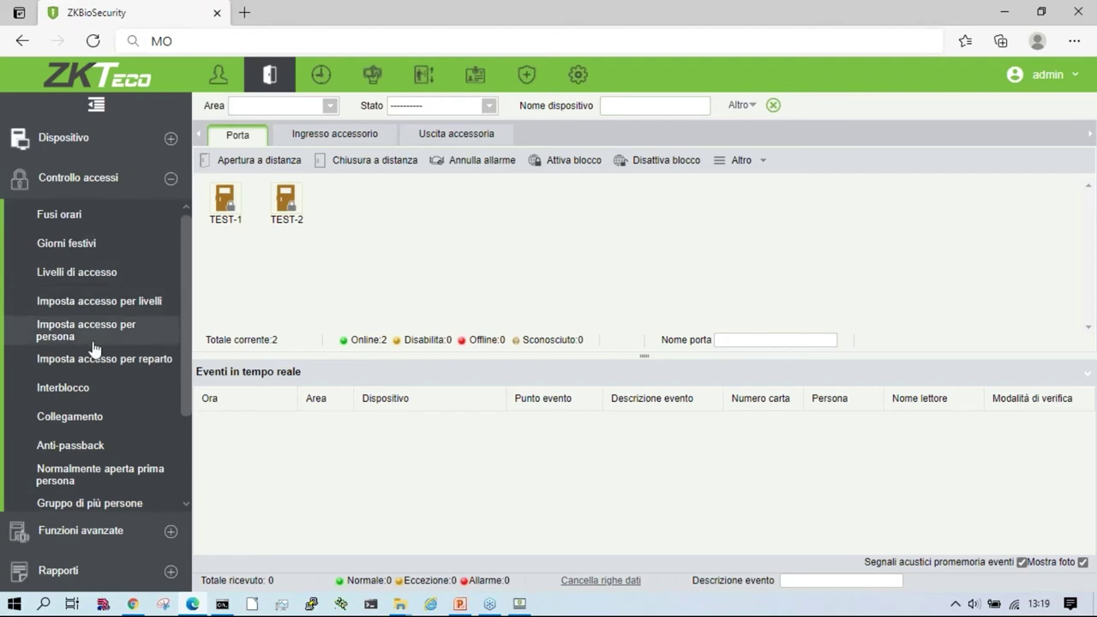
pyautogui.click(64, 226)
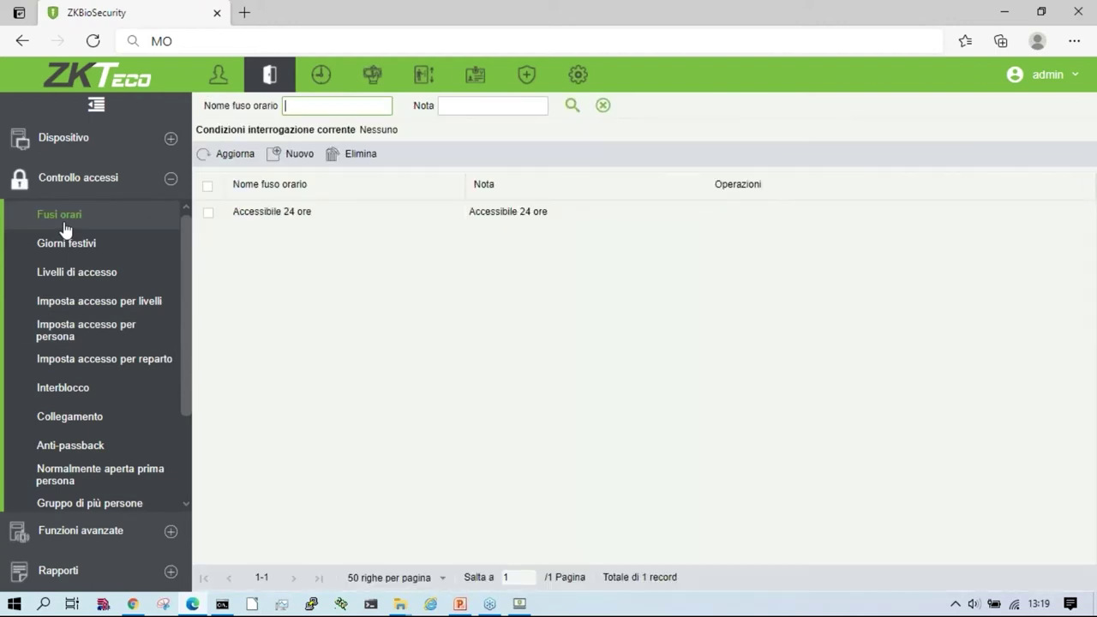
pyautogui.click(296, 155)
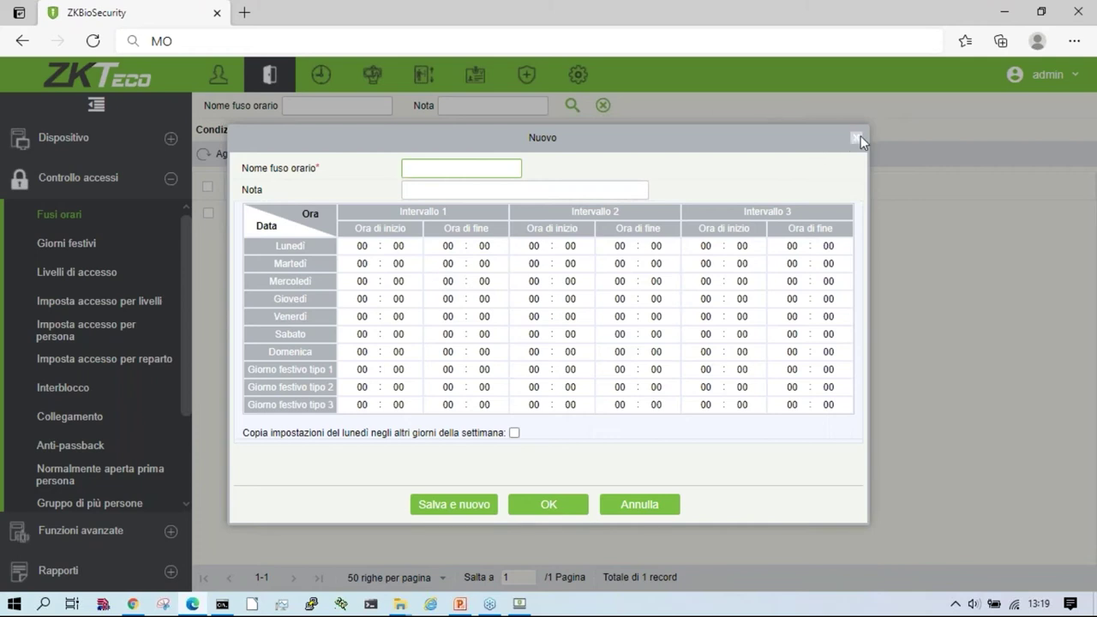
pyautogui.click(856, 137)
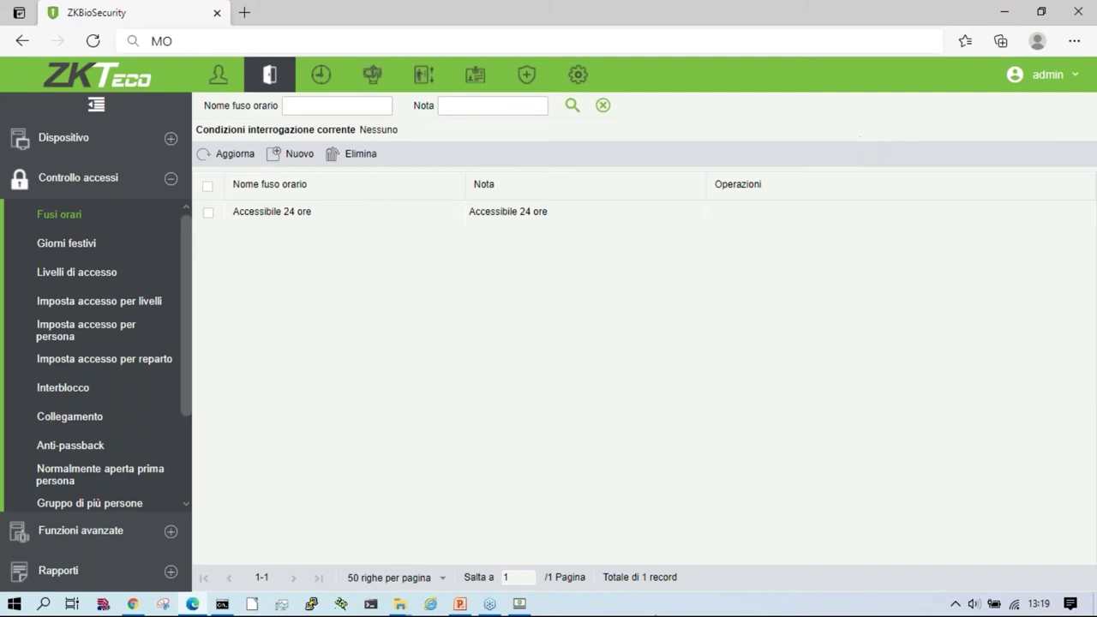
# - Bring up the webinar and step from the Modulo personale slides to slide 19 on the mobile app
pyautogui.click(460, 604)
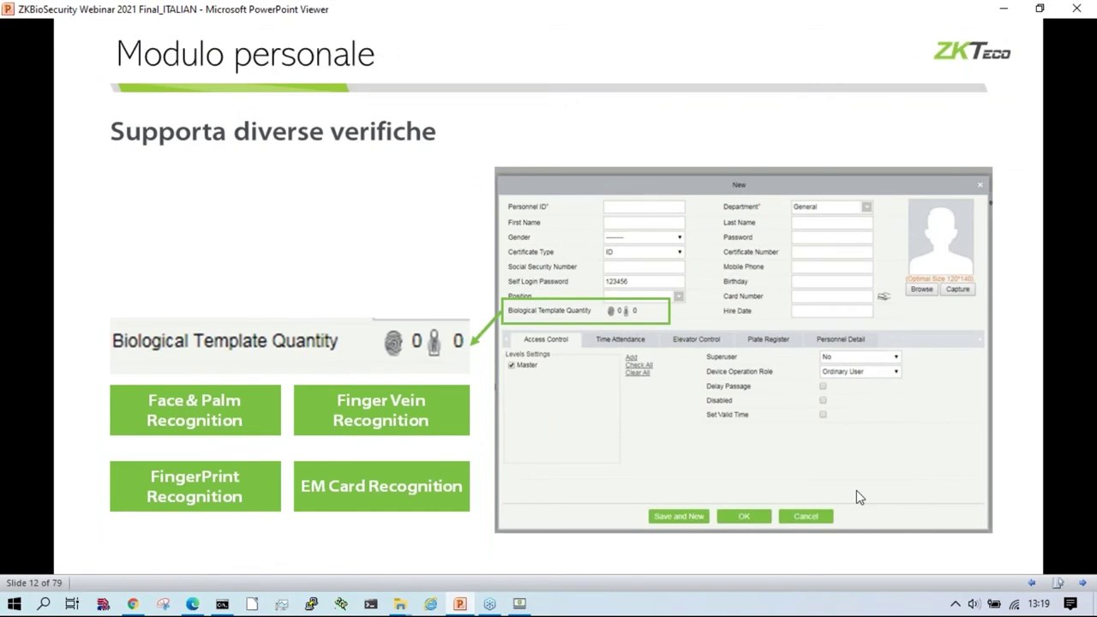
pyautogui.click(856, 497)
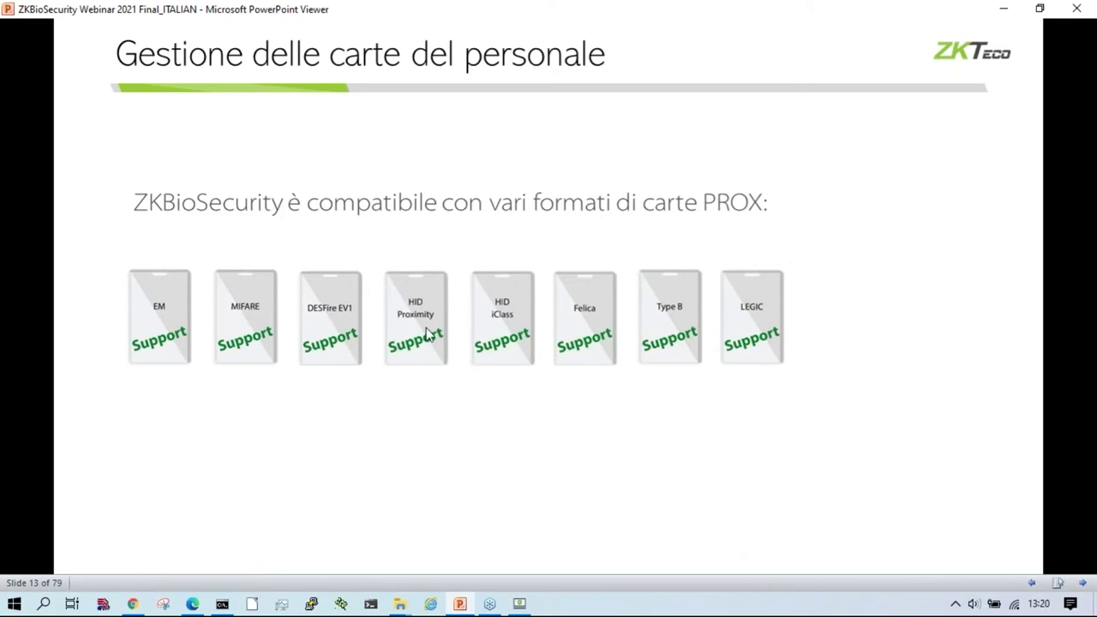
pyautogui.click(597, 320)
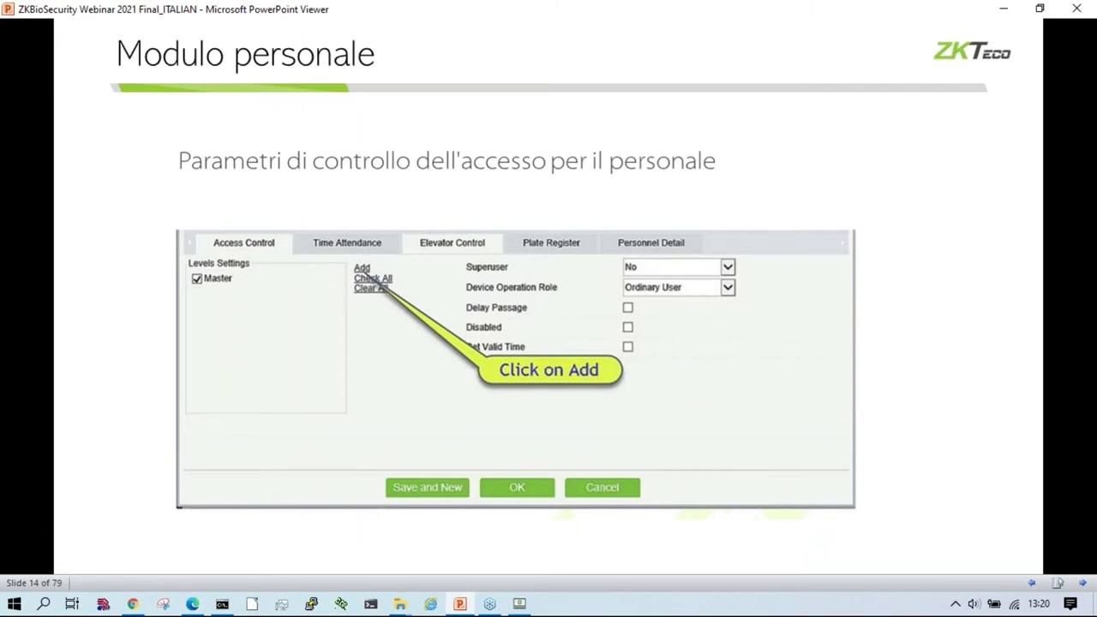
pyautogui.click(382, 455)
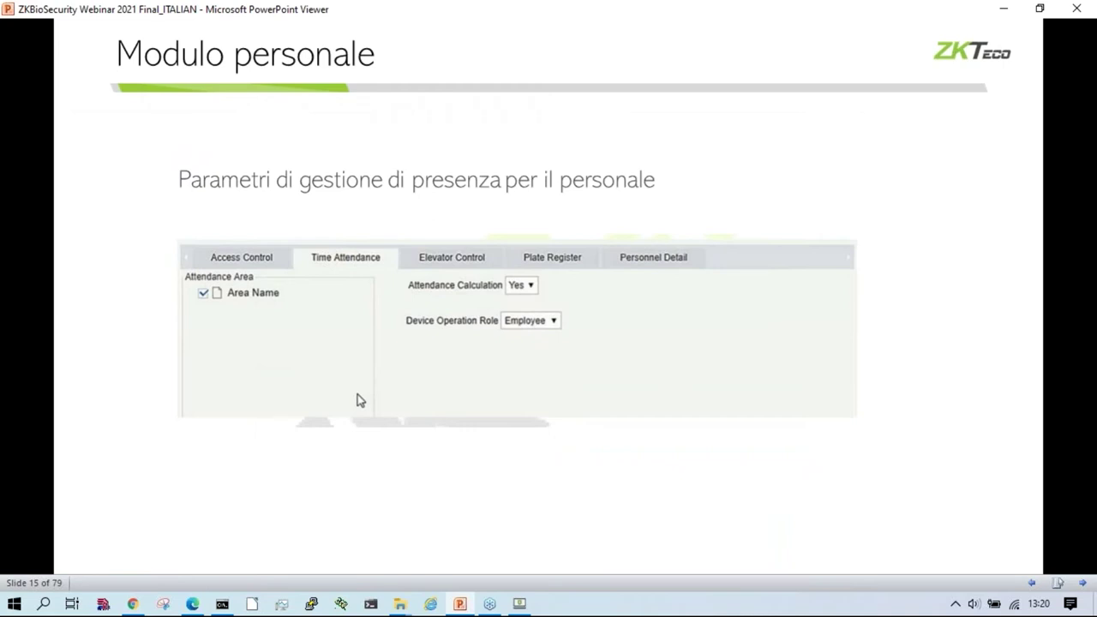
pyautogui.click(357, 394)
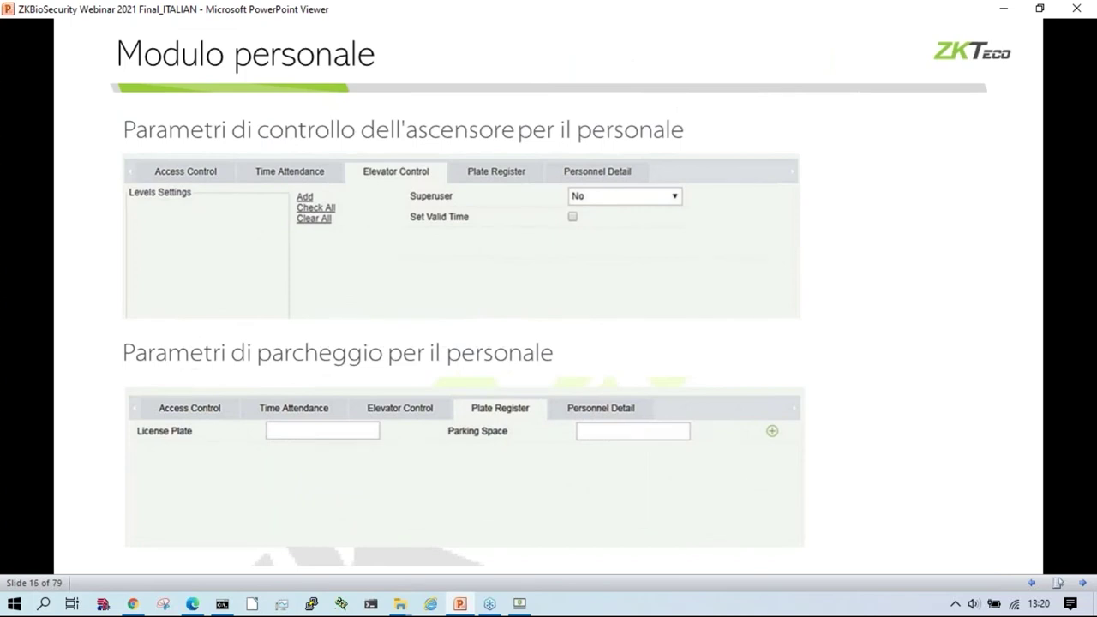
pyautogui.press('Right')
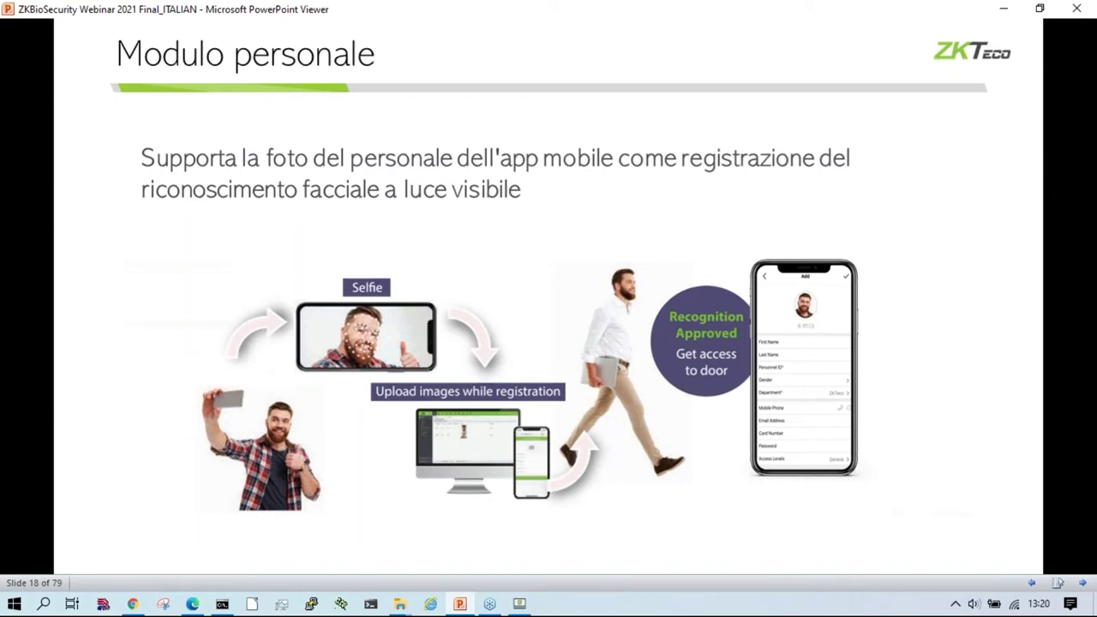
pyautogui.press('Right')
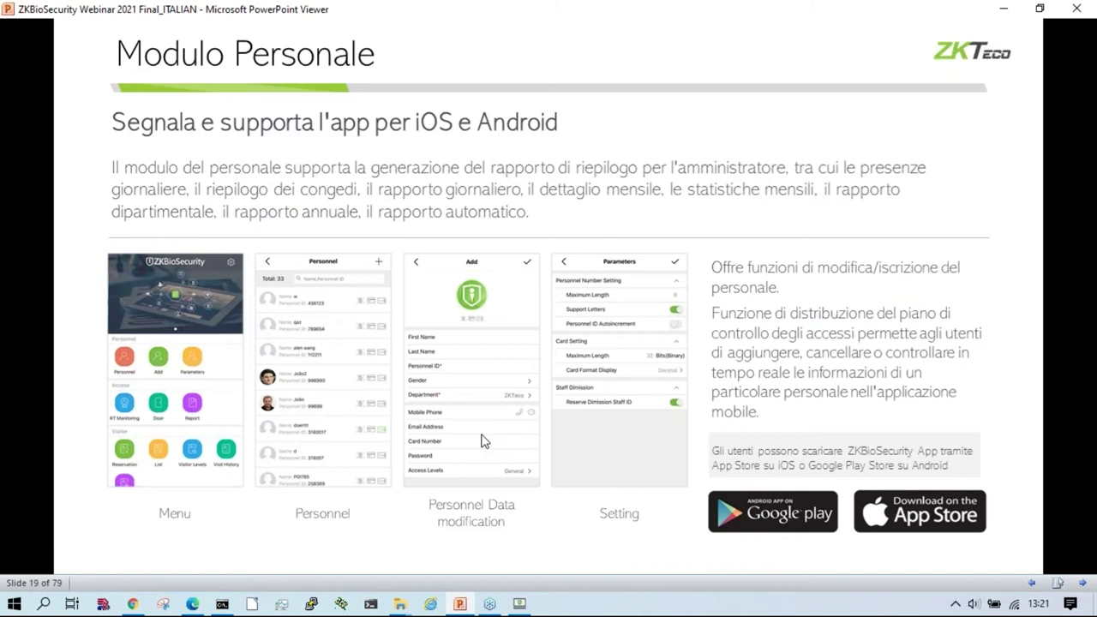
# - Advance to slide 21, the 'Controllo dell'accesso' feature list
pyautogui.click(482, 441)
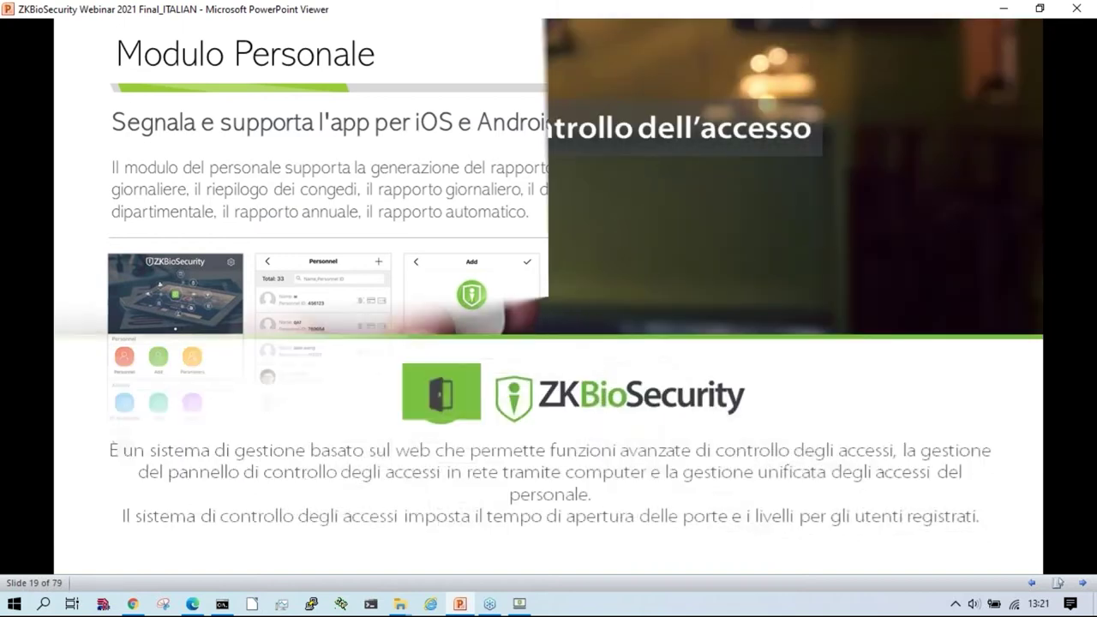
pyautogui.press('Right')
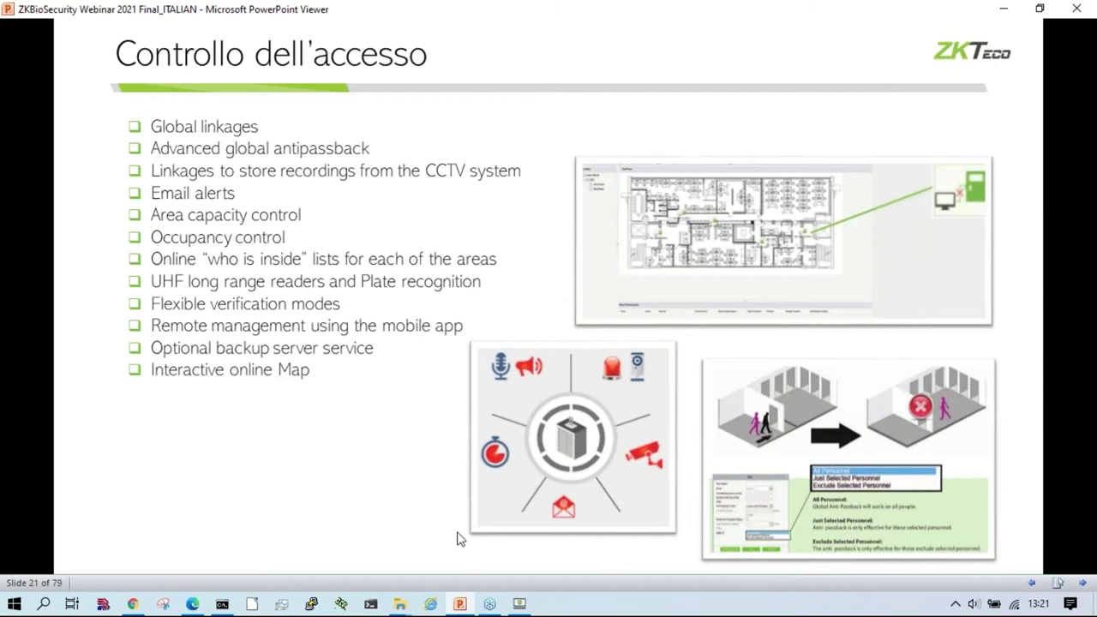
# - Back in the browser, create a new global linkage under Funzioni avanzate named 'test'
pyautogui.moveTo(489, 603)
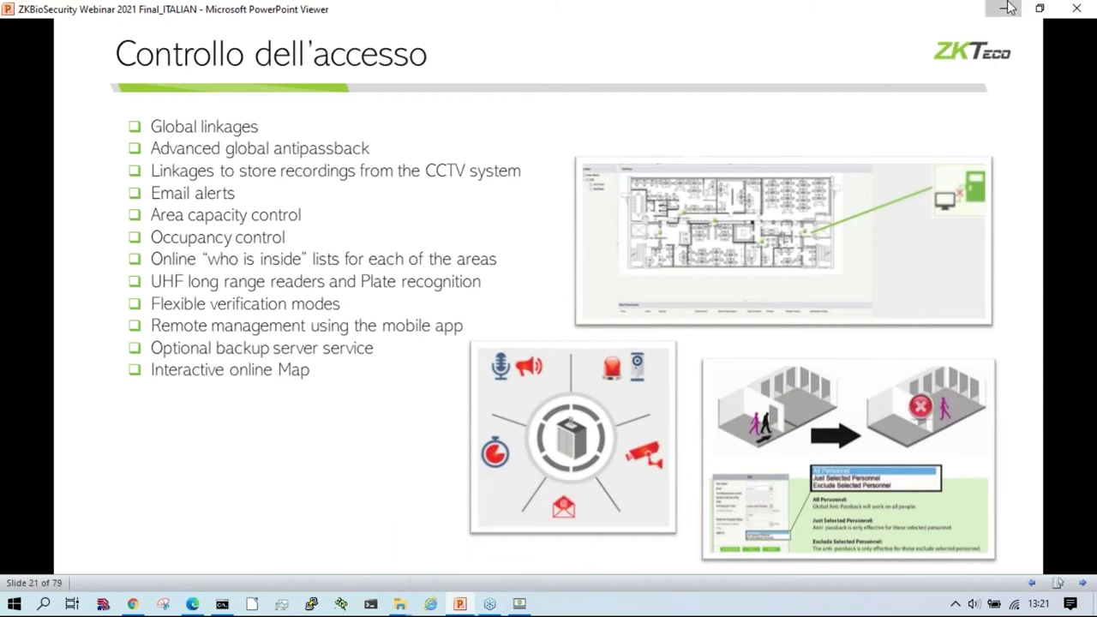
pyautogui.hotkey('alt', 'Tab')
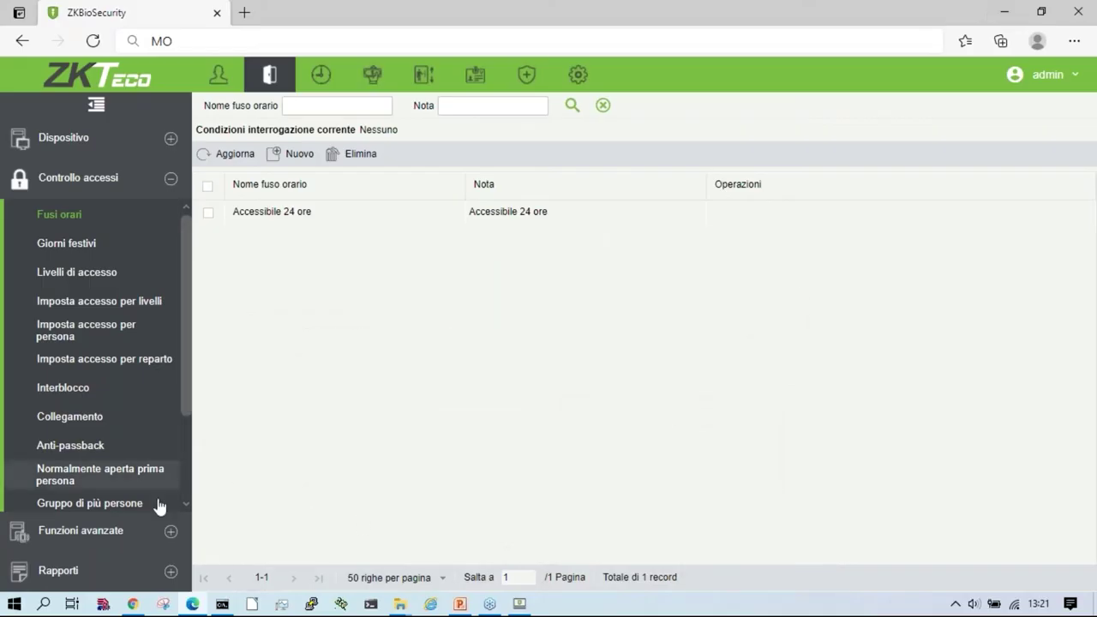
pyautogui.click(109, 533)
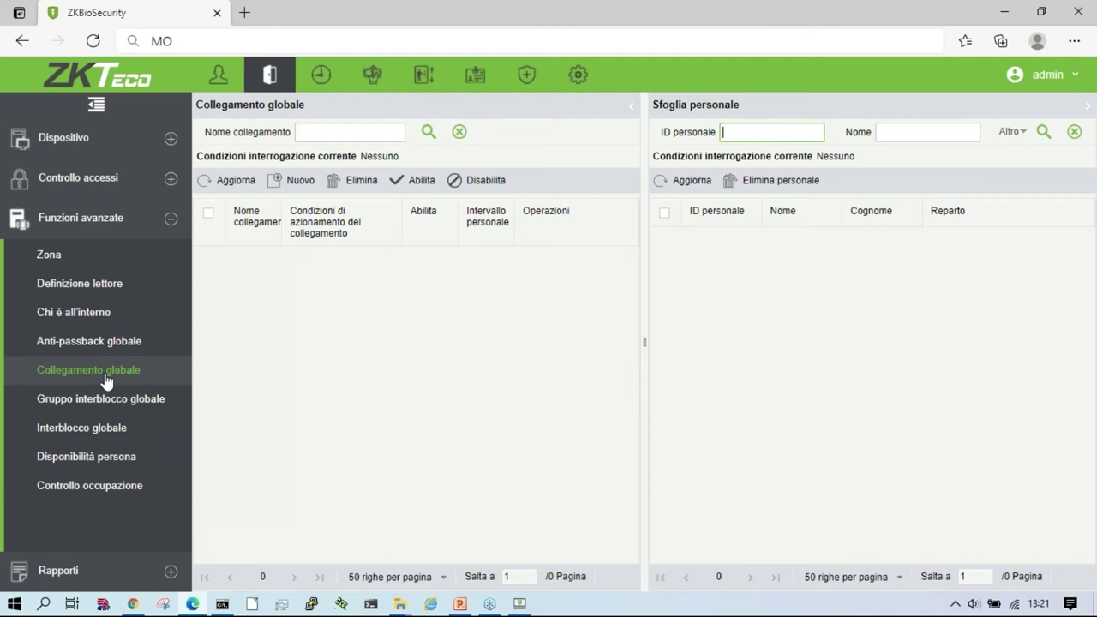
pyautogui.click(281, 180)
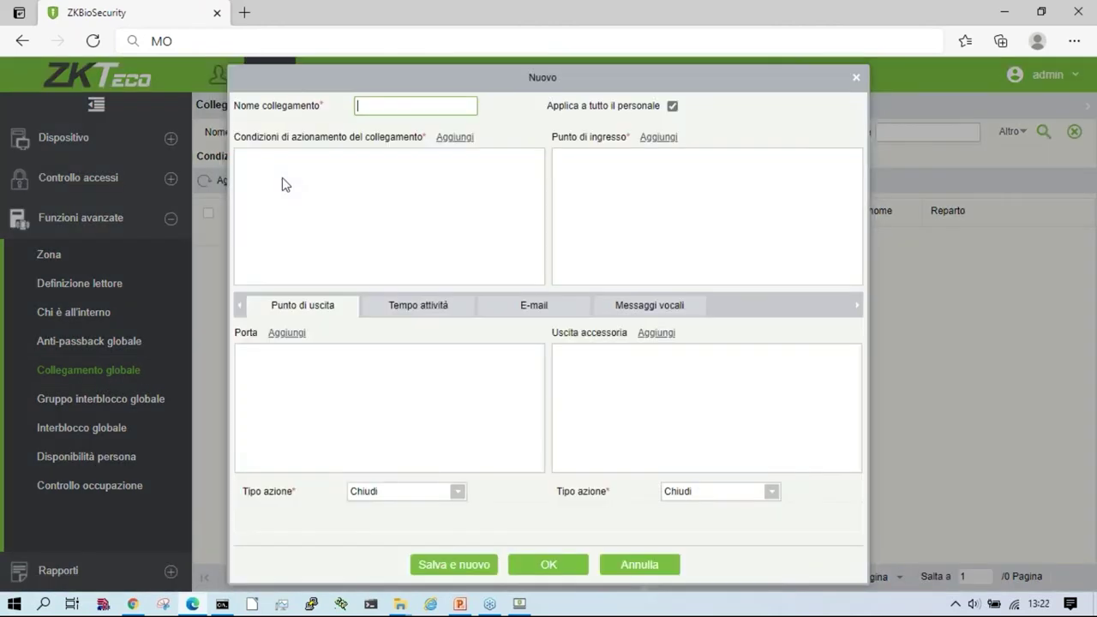
pyautogui.write('test')
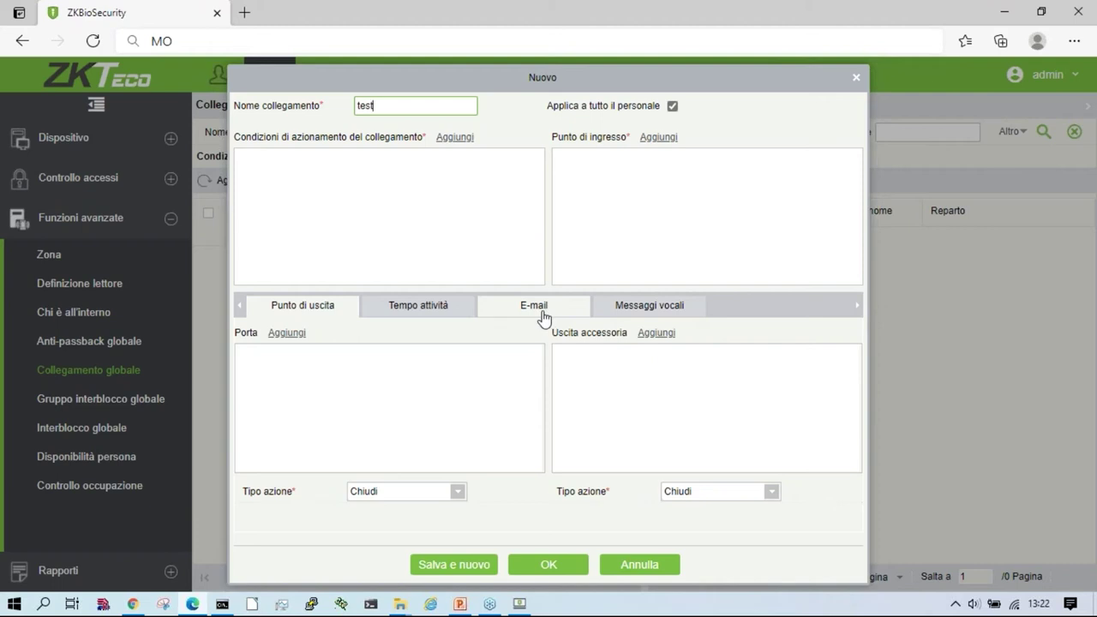
# - Add 'Fuso orario non valido' as the linkage's trigger condition
pyautogui.click(454, 137)
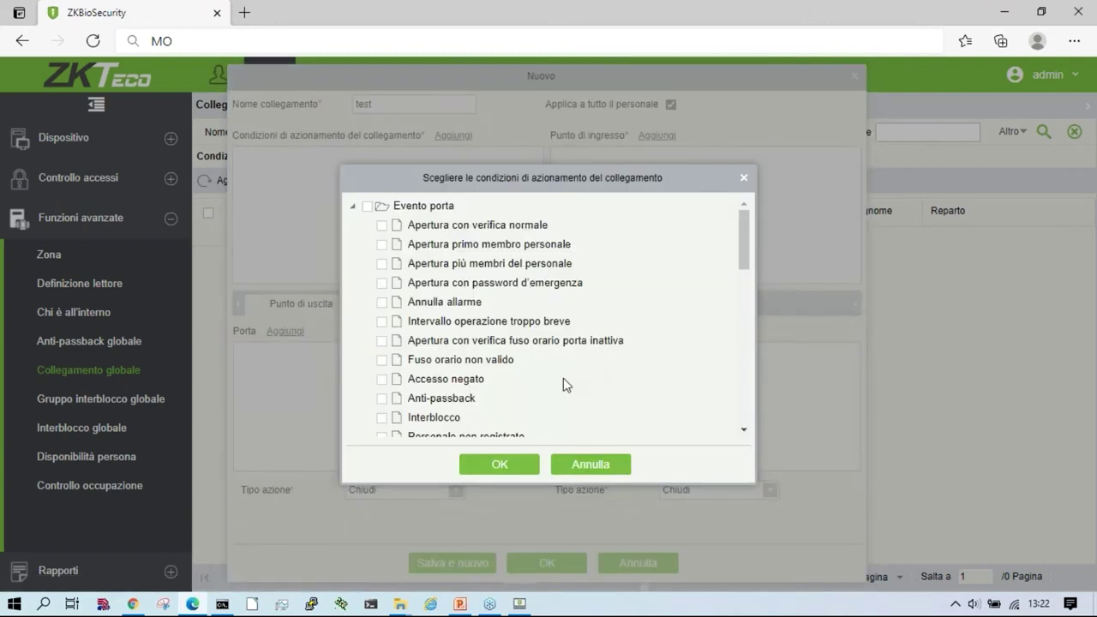
pyautogui.click(382, 360)
pyautogui.click(498, 467)
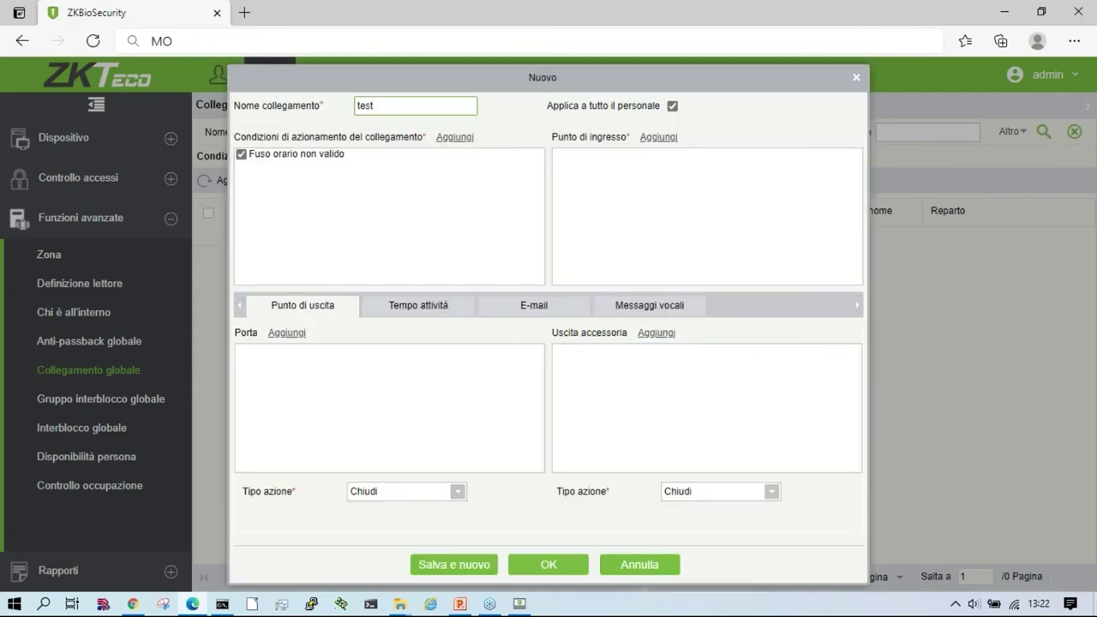
# - Set door TEST-2 as the linkage's entry point
pyautogui.click(657, 139)
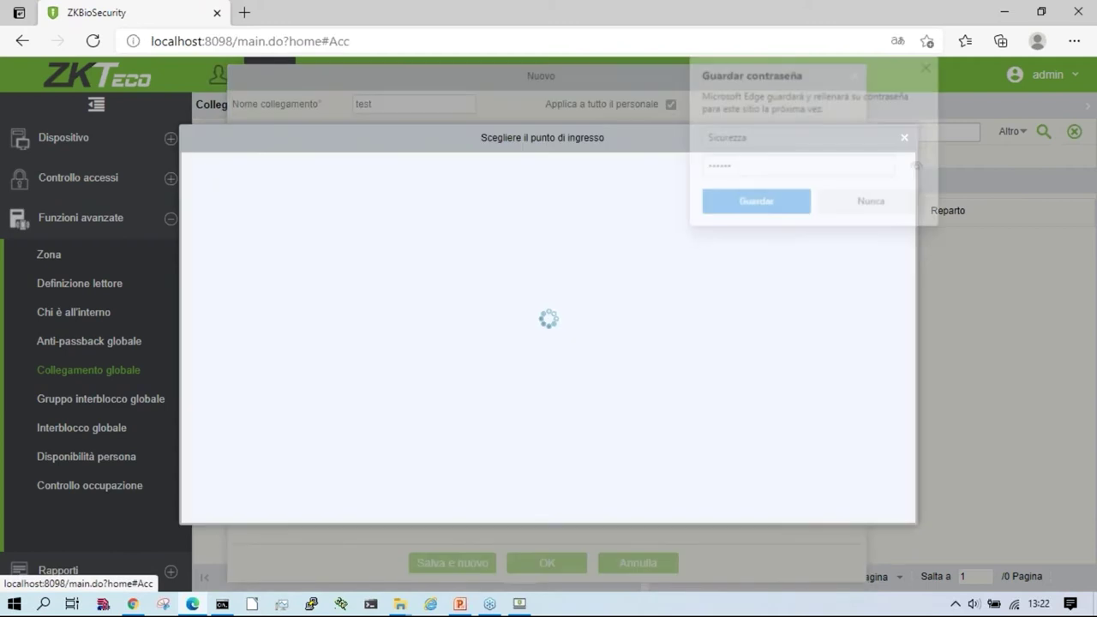
pyautogui.click(929, 66)
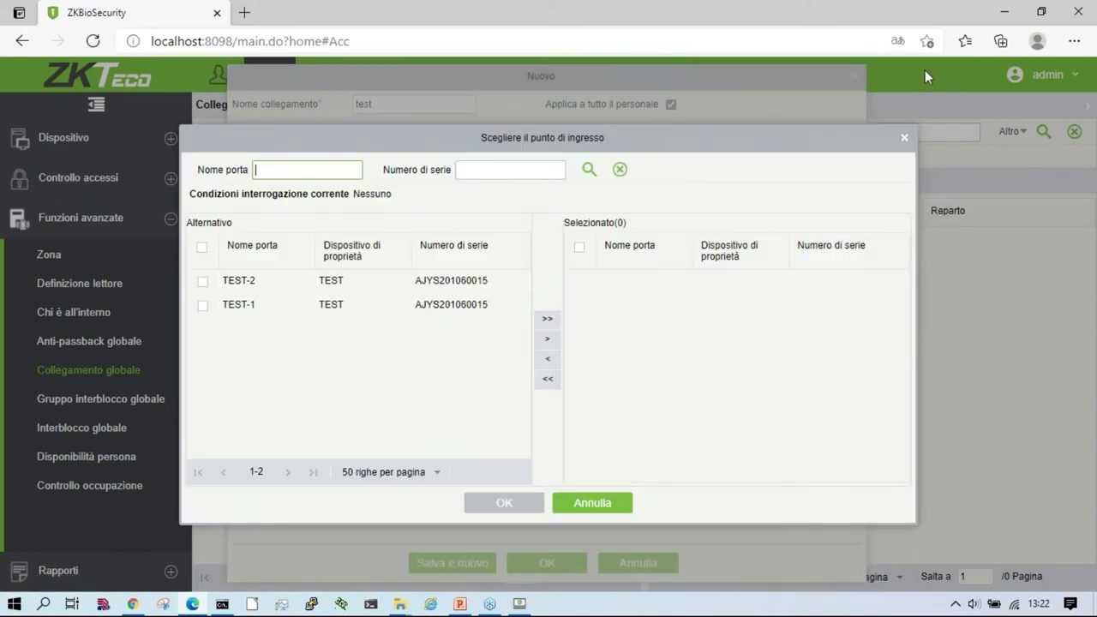
pyautogui.click(203, 281)
pyautogui.click(547, 339)
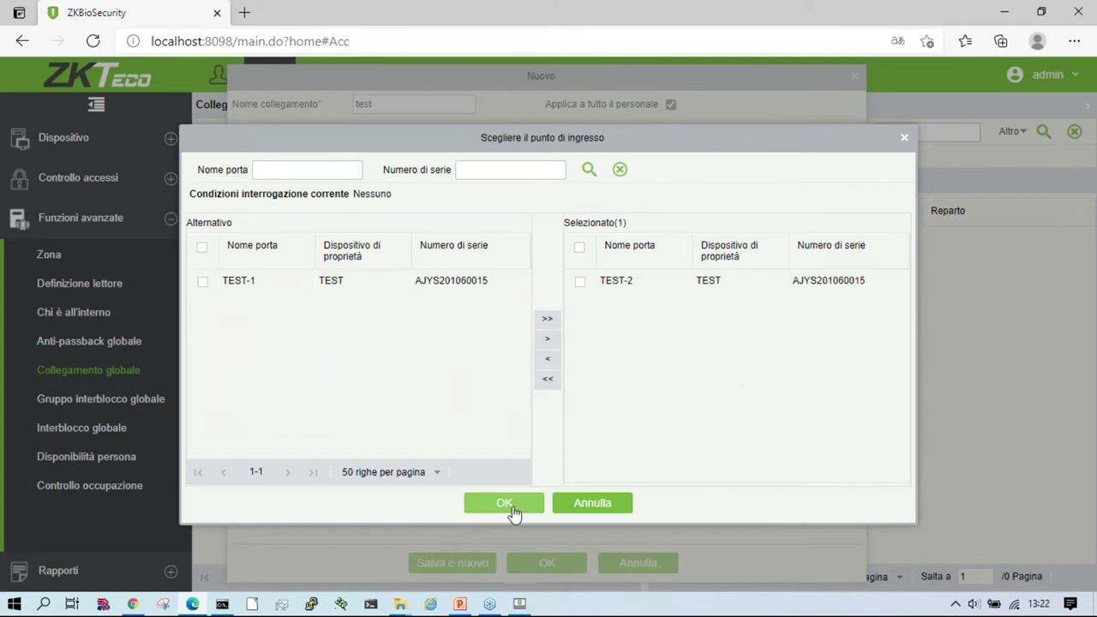
pyautogui.click(512, 507)
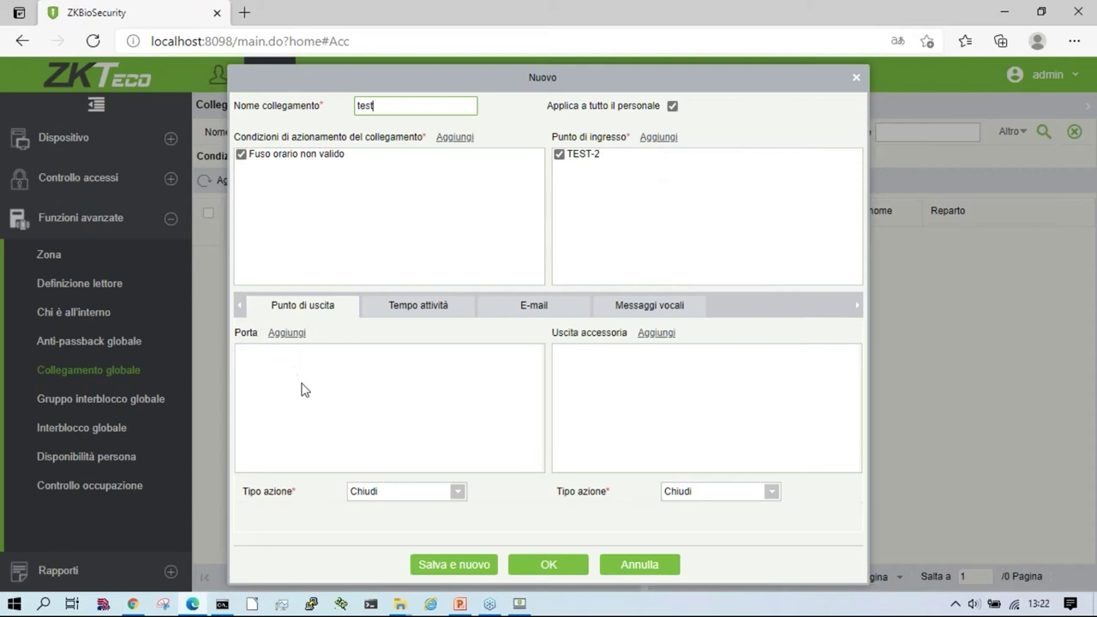
# - Add door TEST-2 as the linkage's output door
pyautogui.click(274, 334)
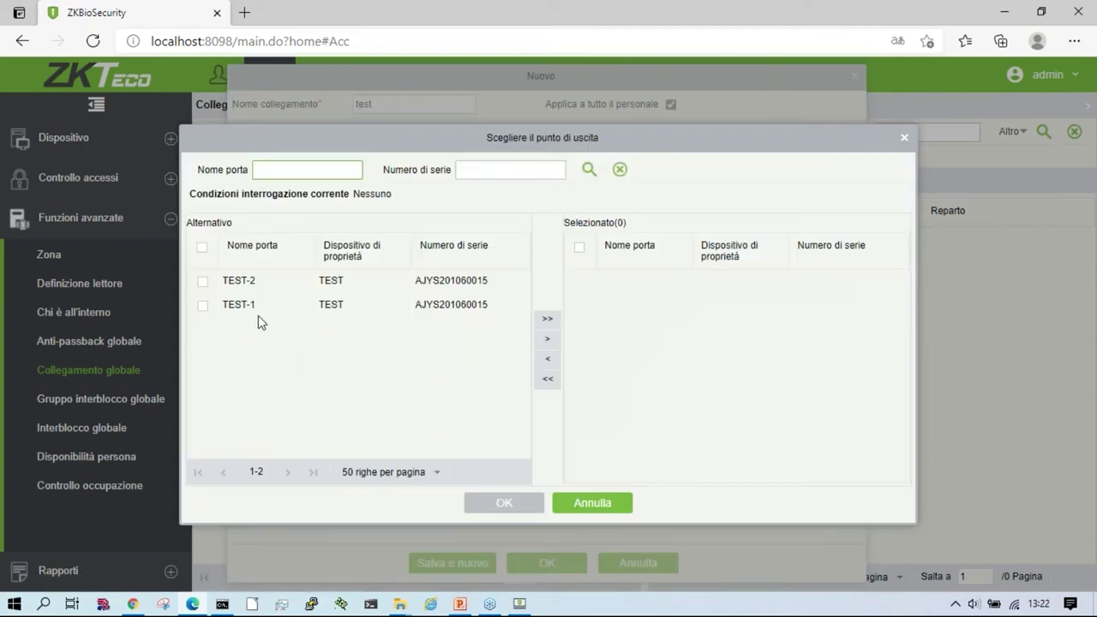
pyautogui.click(205, 285)
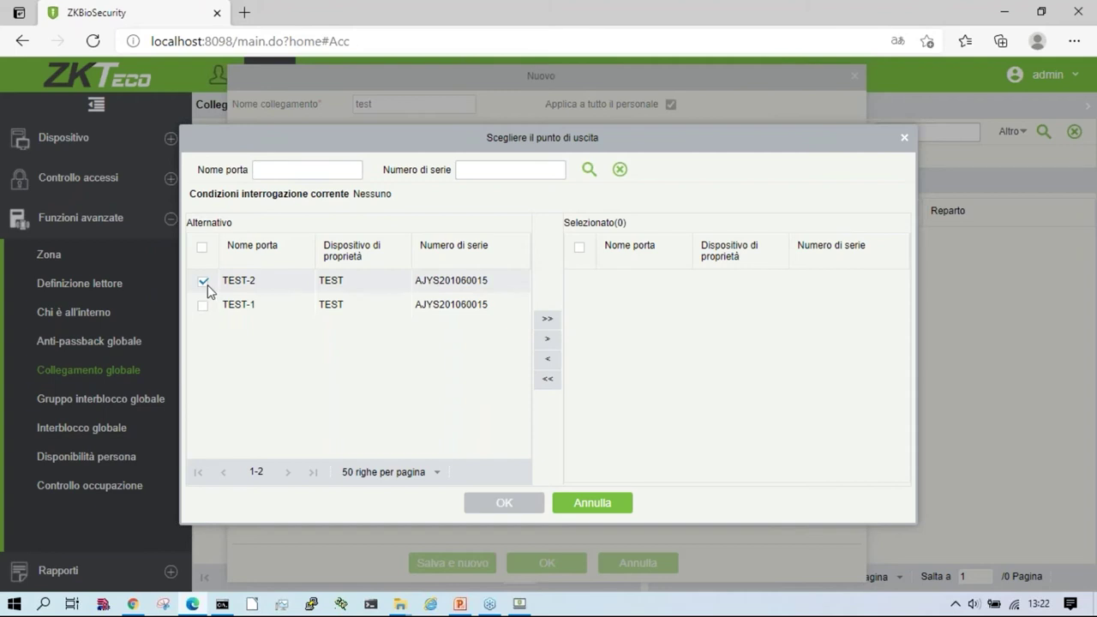
pyautogui.click(548, 345)
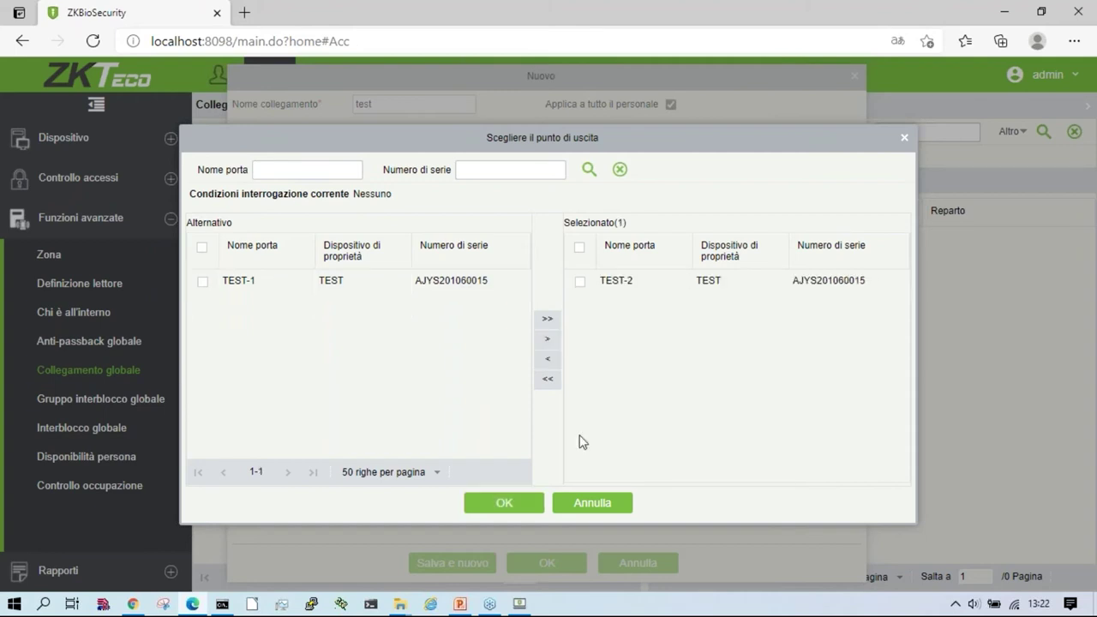
pyautogui.click(490, 508)
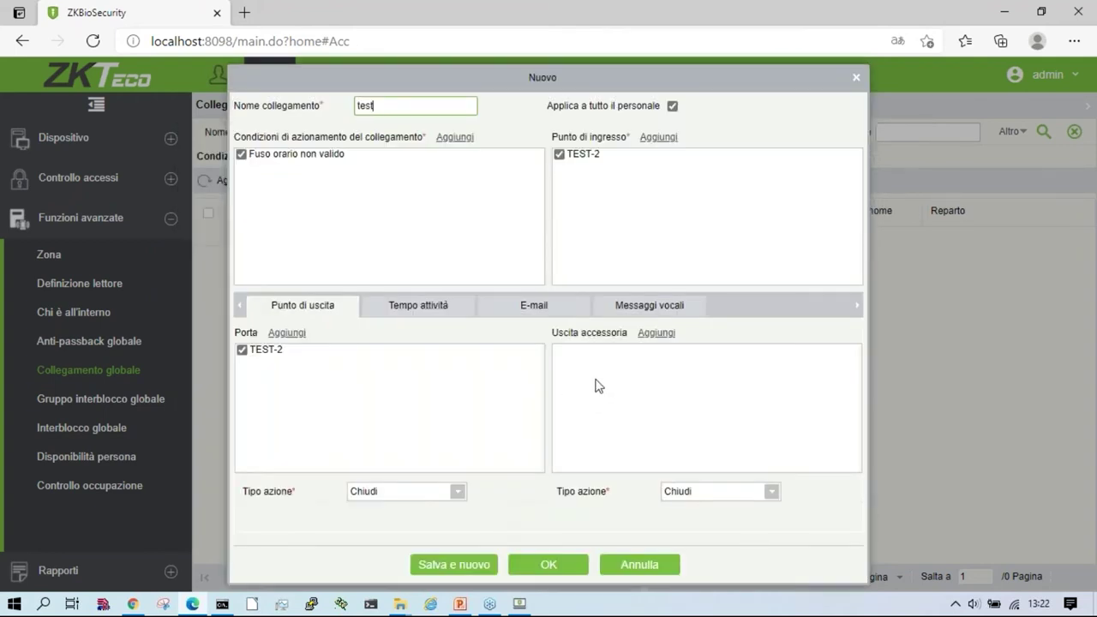
# - Add Uscita accessoria-2 as the linkage's auxiliary output
pyautogui.click(656, 333)
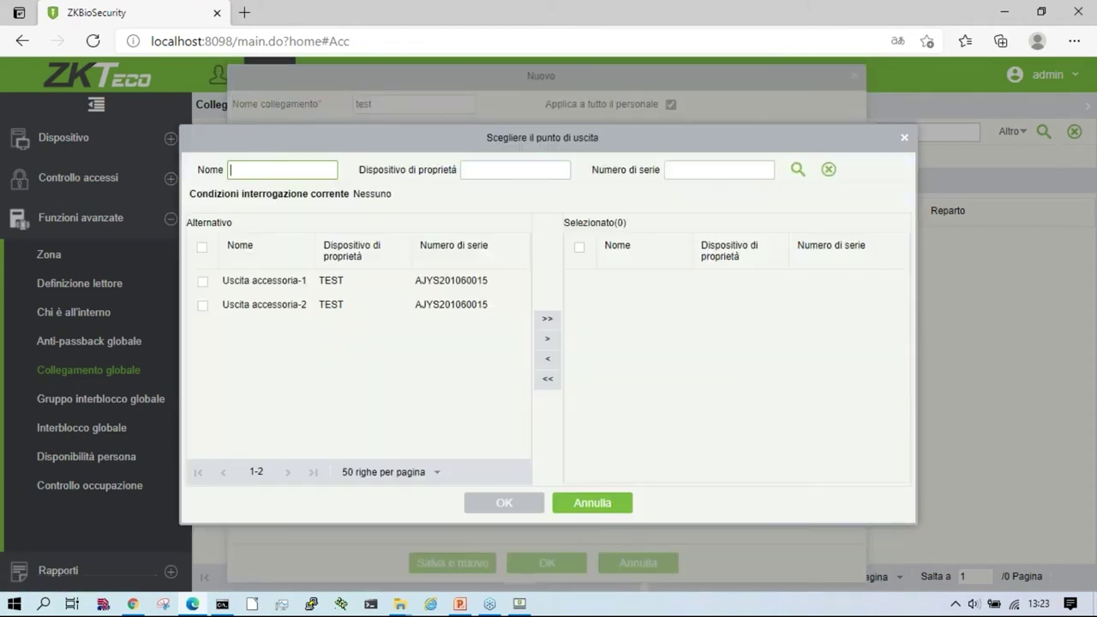
pyautogui.click(203, 305)
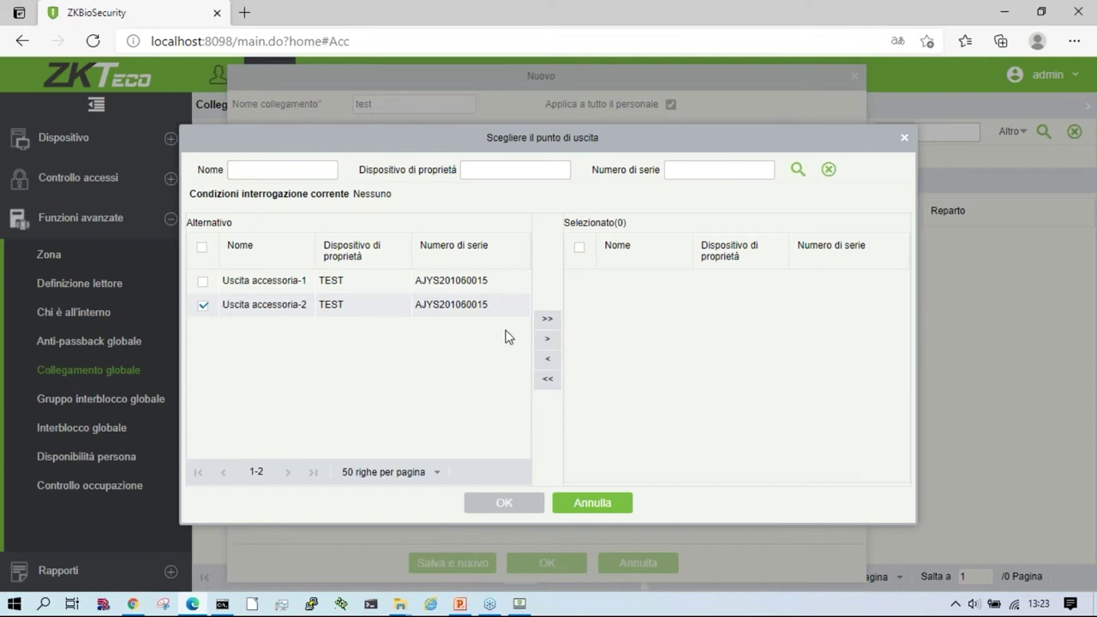
pyautogui.click(547, 338)
pyautogui.click(485, 507)
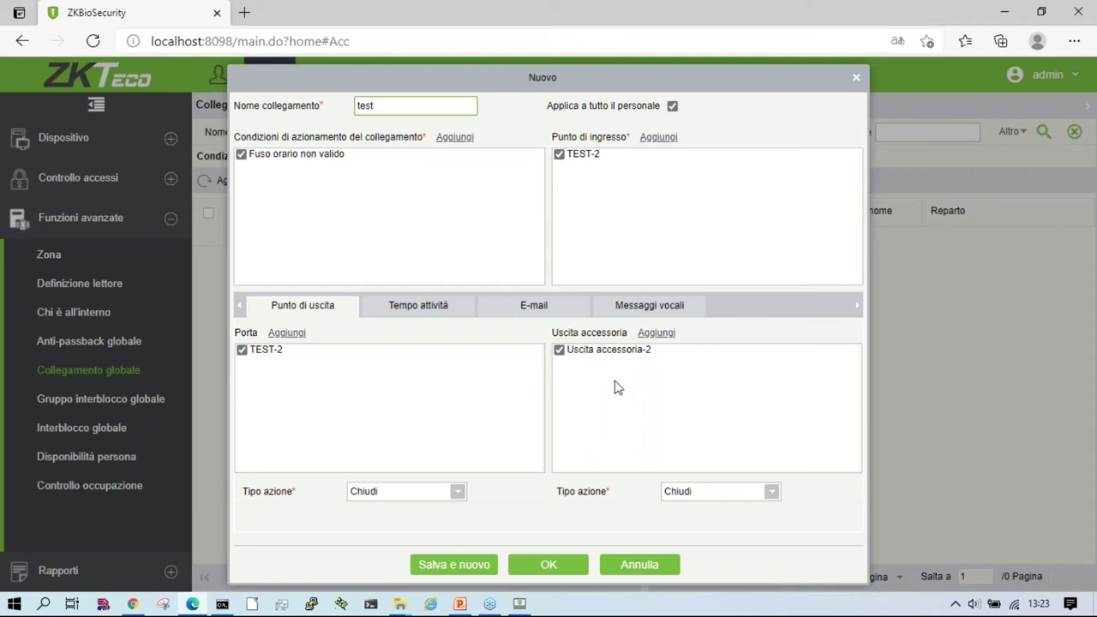
# - Look over the e-mail and voice message tabs, then set door TEST-2's action type to Chiudi
pyautogui.click(567, 310)
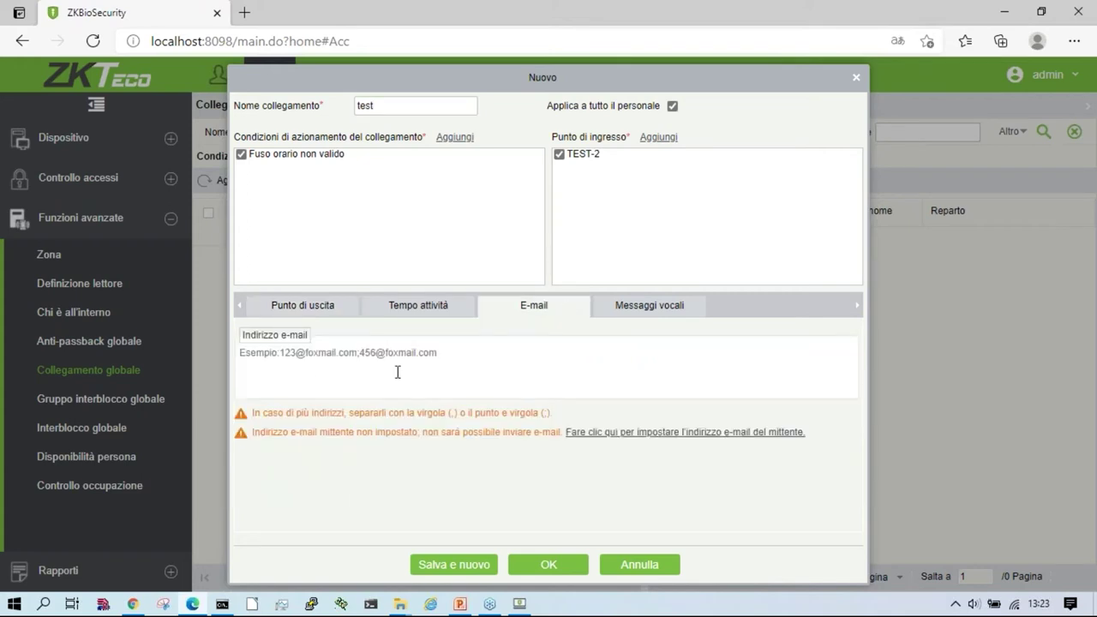
pyautogui.click(649, 308)
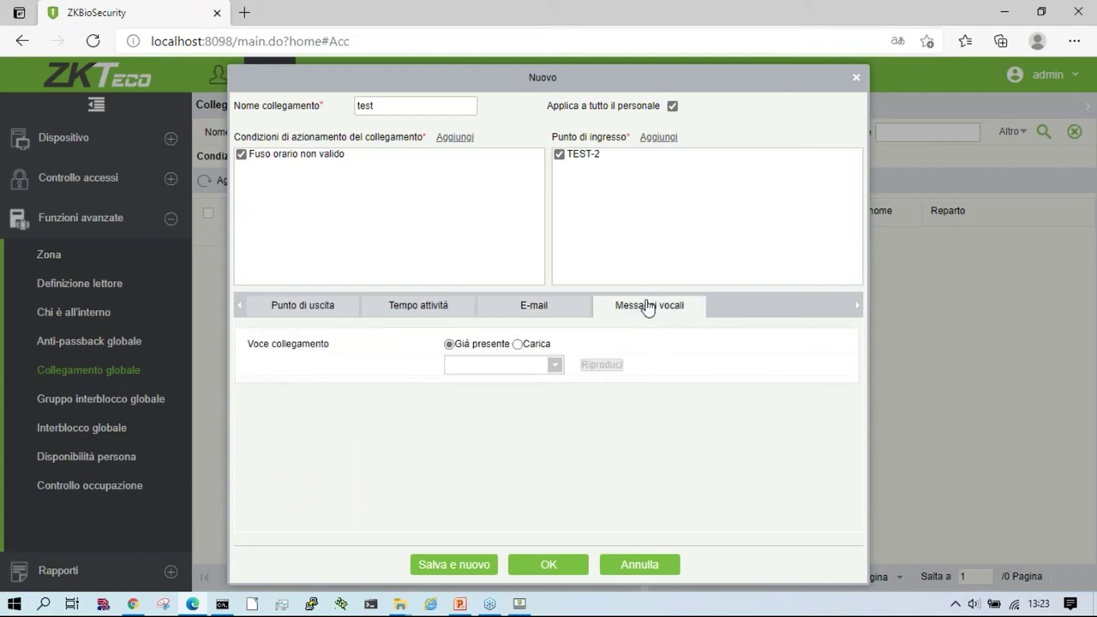
pyautogui.click(529, 312)
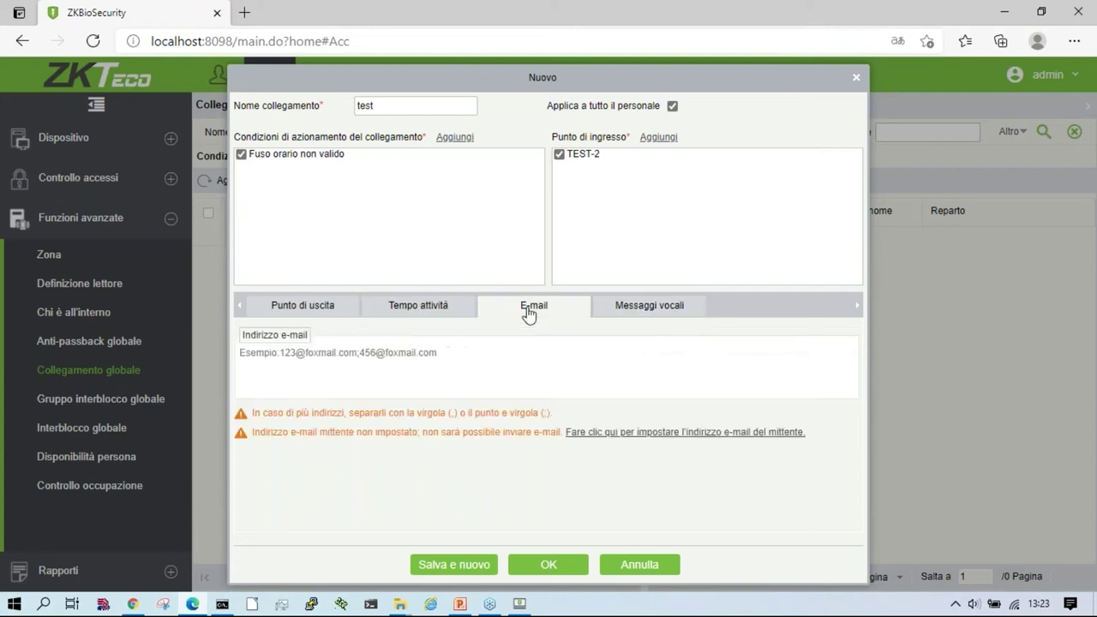
pyautogui.click(282, 313)
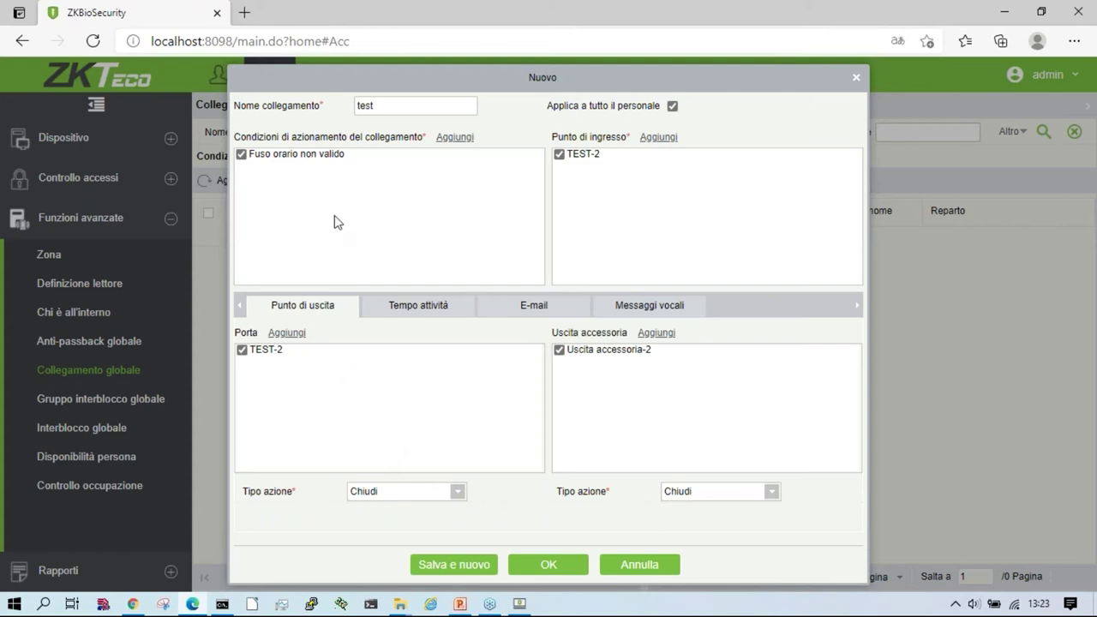
pyautogui.click(455, 493)
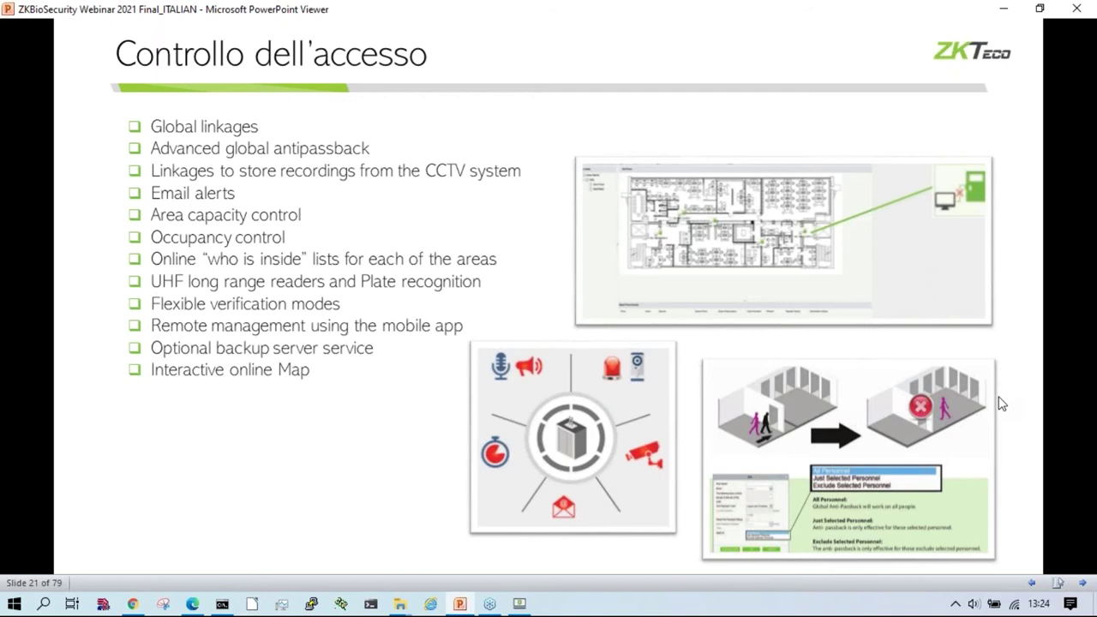
# - Advance the slideshow to slide 26 'Blocco remoto', then cancel the Nuovo linkage dialog
pyautogui.press('Right')
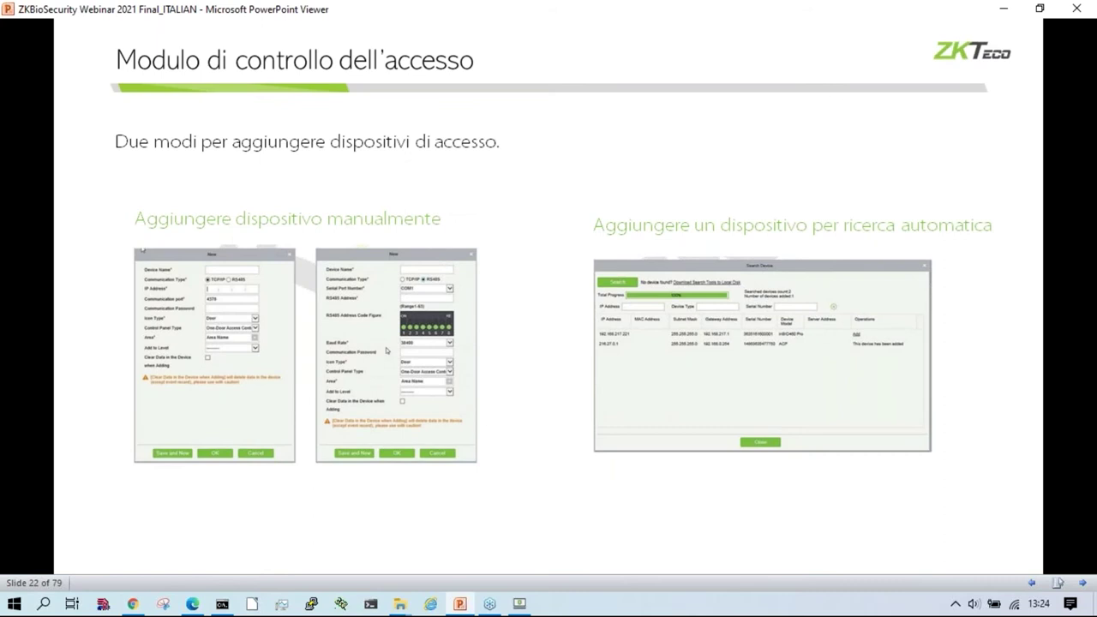
pyautogui.press('Right')
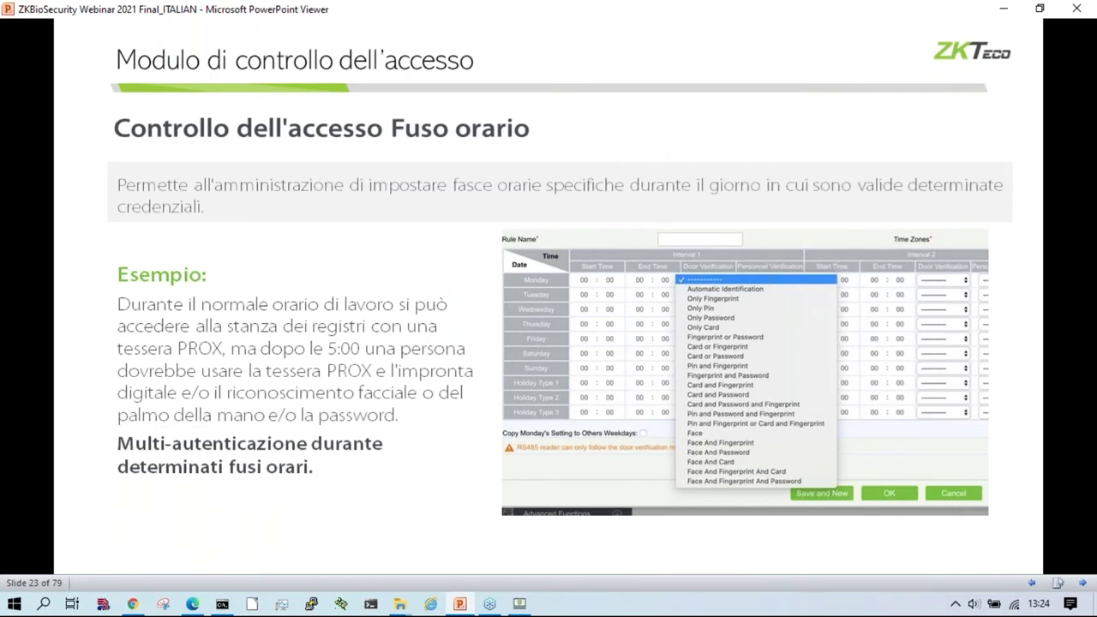
pyautogui.press('Right')
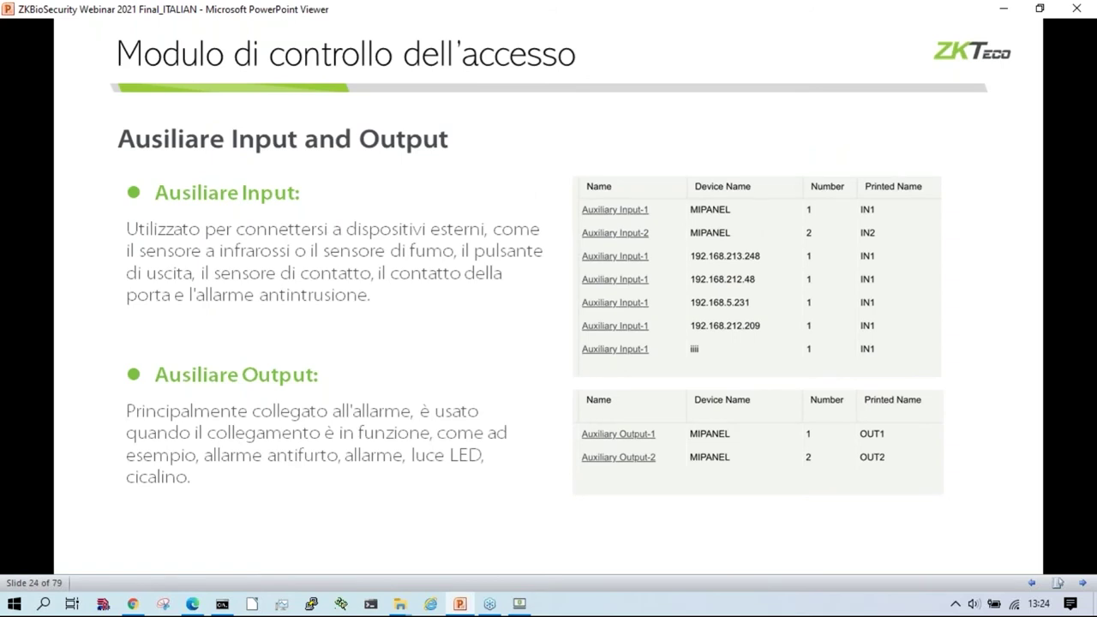
pyautogui.press('Right')
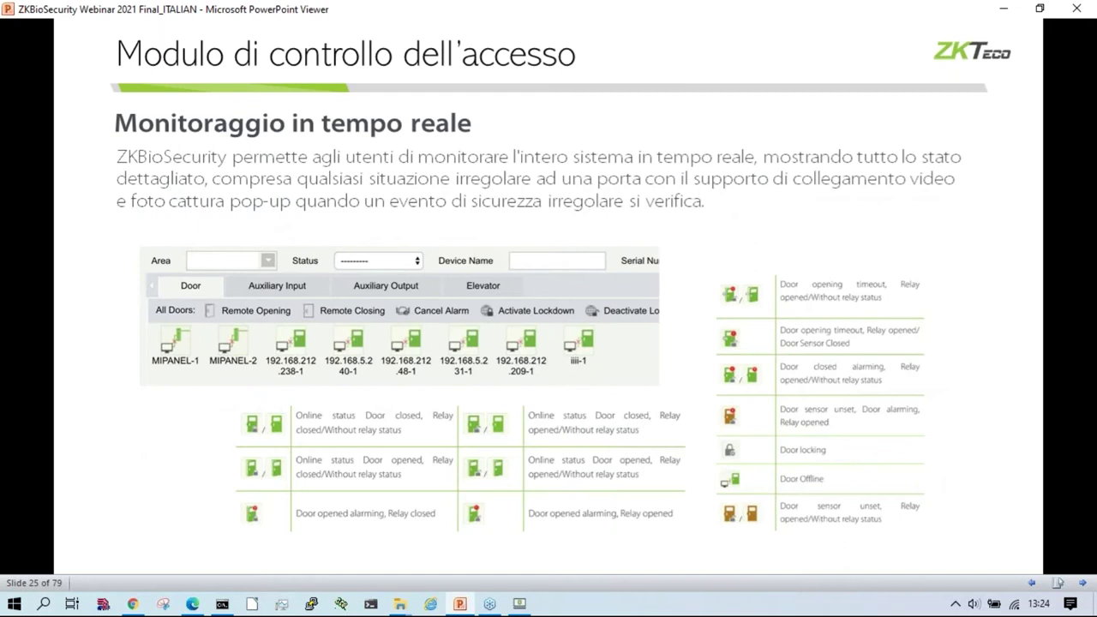
pyautogui.press('Right')
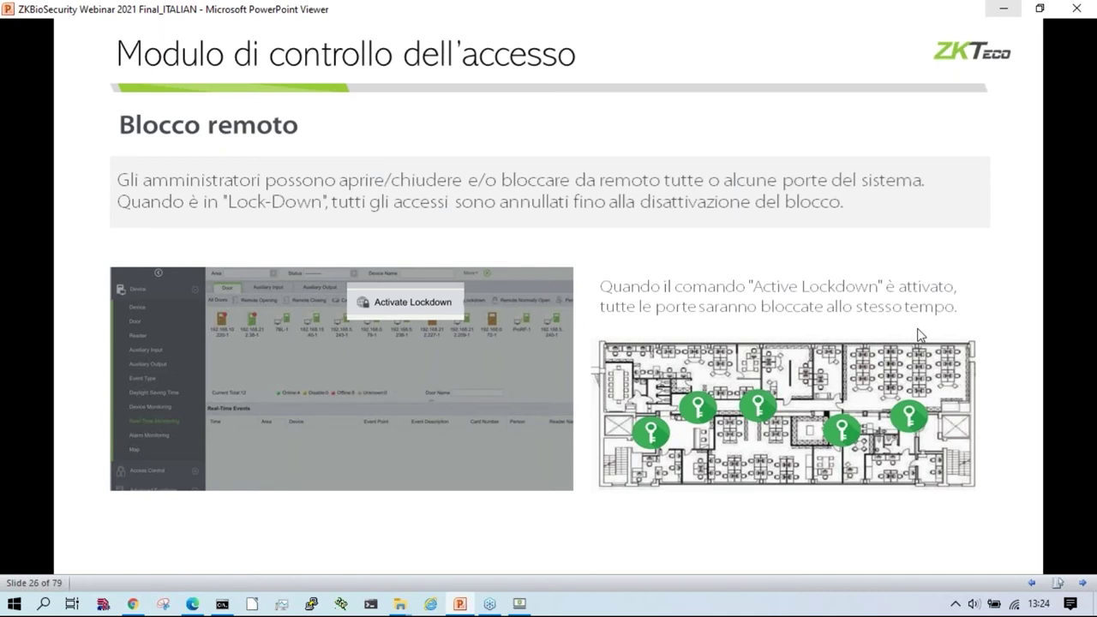
pyautogui.click(1004, 9)
pyautogui.click(855, 77)
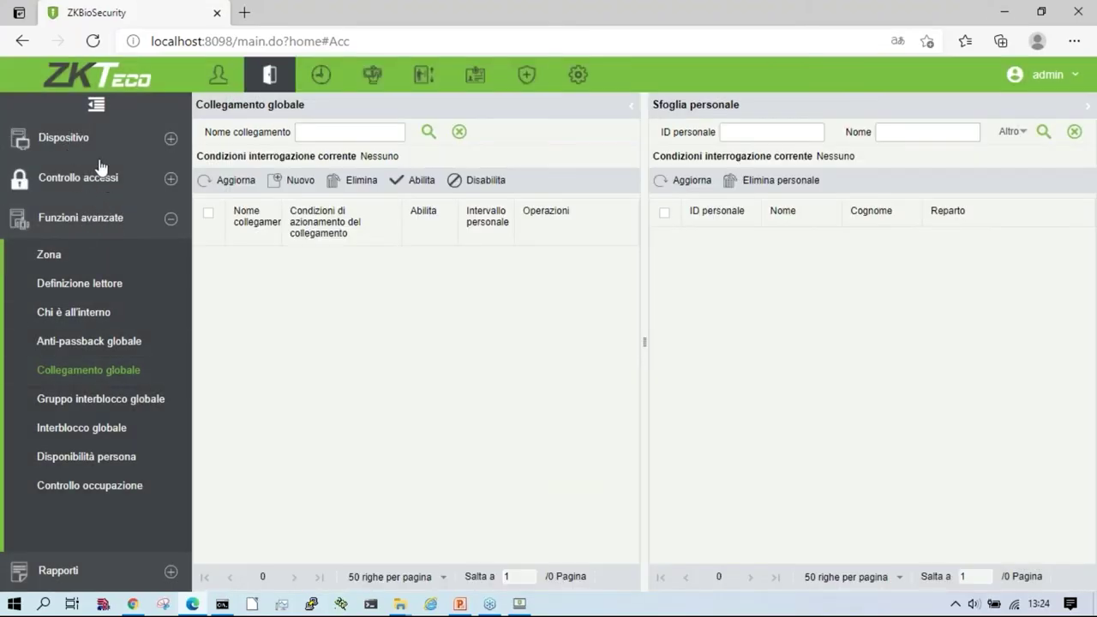
# - Show Dispositivo > Monitoraggio in tempo reale with doors TEST-1 and TEST-2, then minimize the browser
pyautogui.click(36, 137)
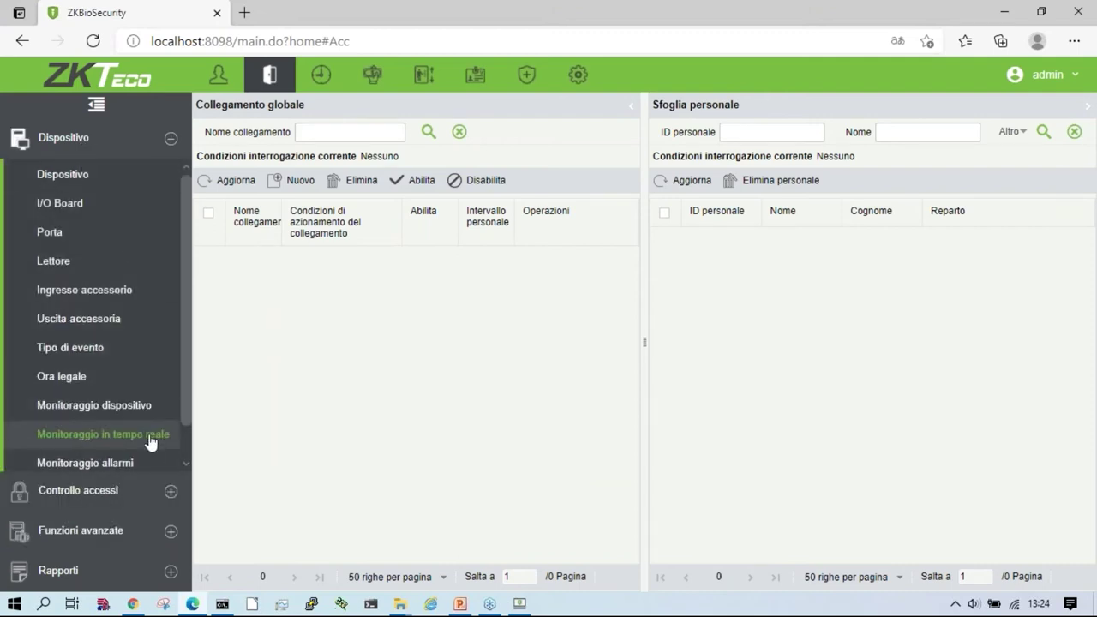
pyautogui.click(157, 433)
pyautogui.moveTo(287, 196)
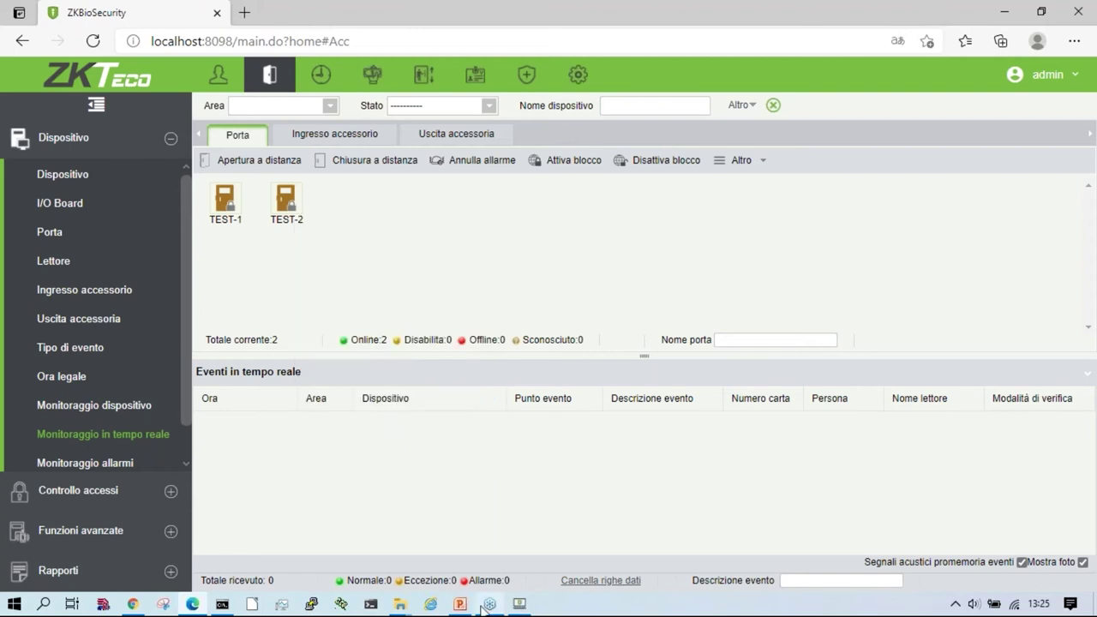
pyautogui.click(998, 8)
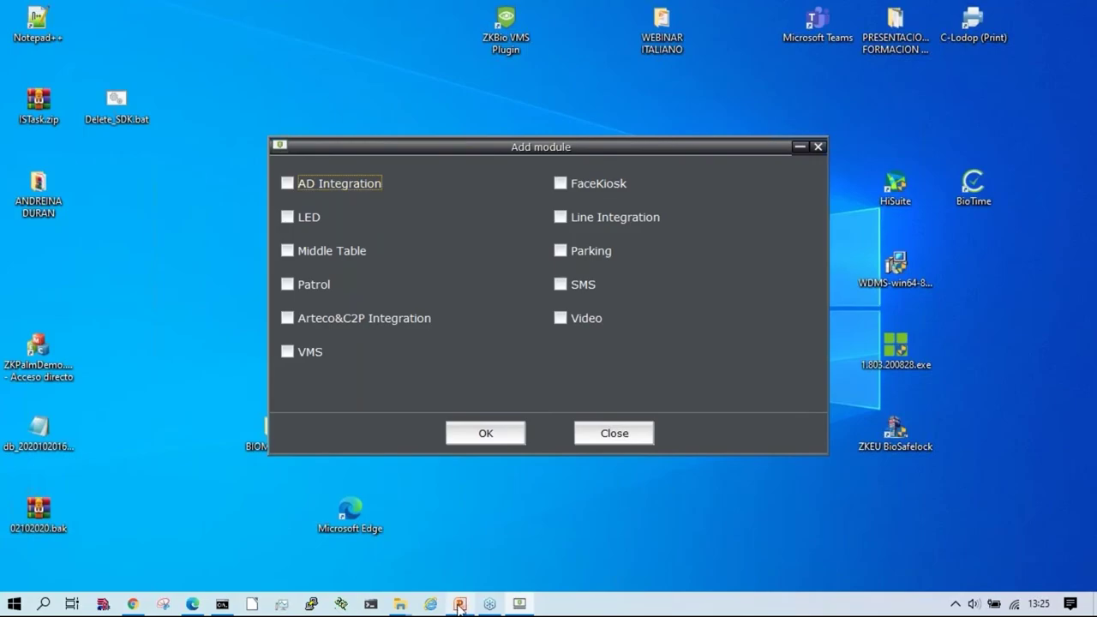
# - Advance the presentation to slide 27 on automatic transaction export, then return to ZKBioSecurity
pyautogui.click(459, 603)
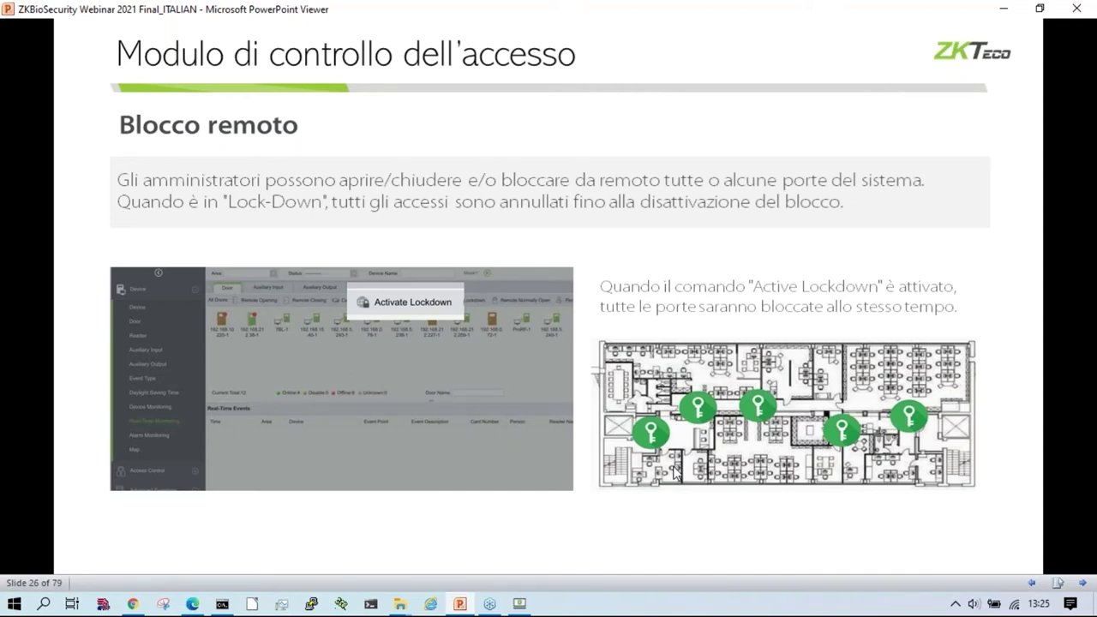
pyautogui.click(674, 470)
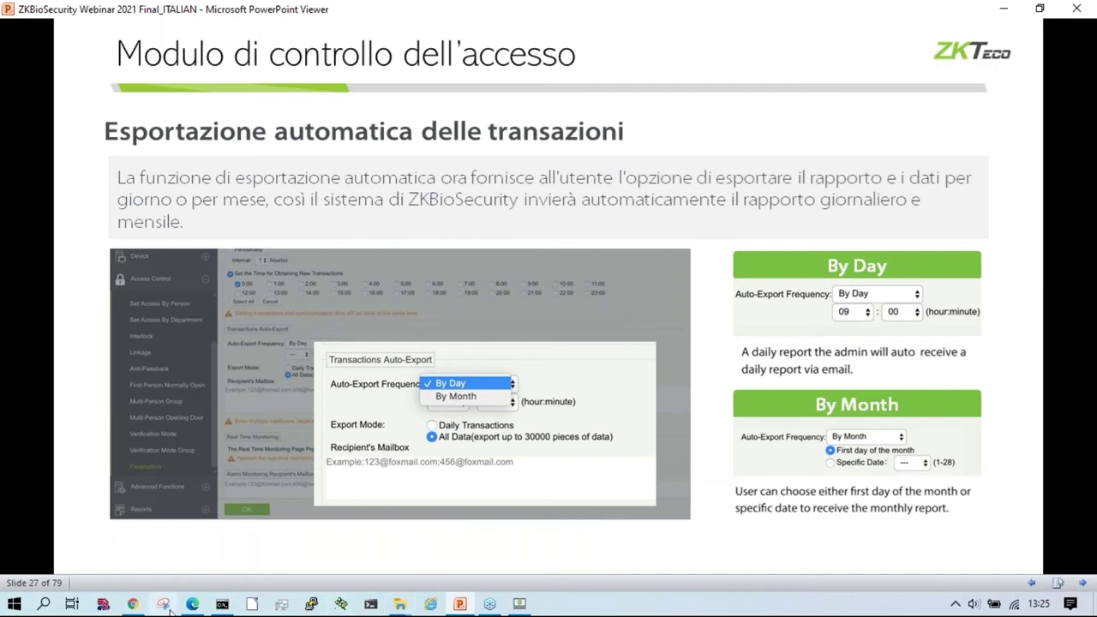
pyautogui.click(133, 604)
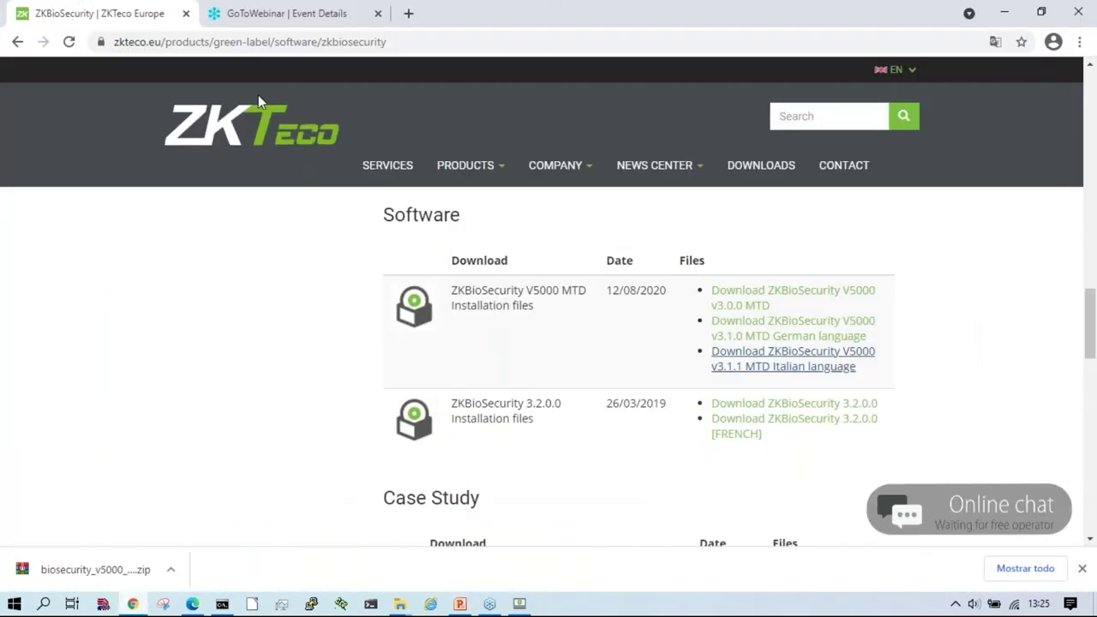
pyautogui.click(1004, 13)
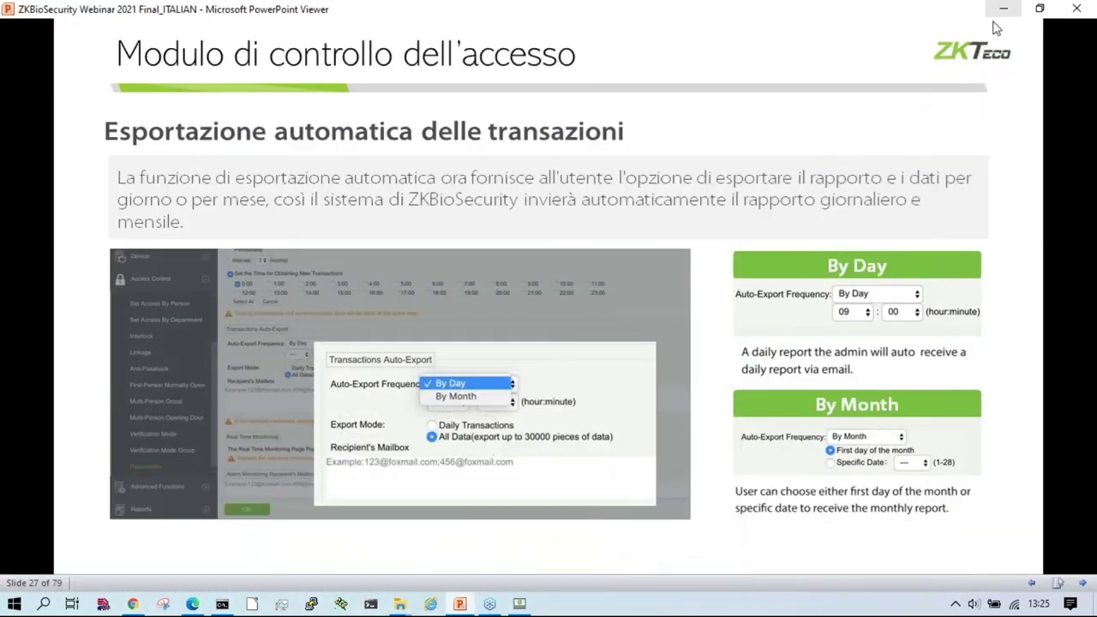
pyautogui.click(1004, 13)
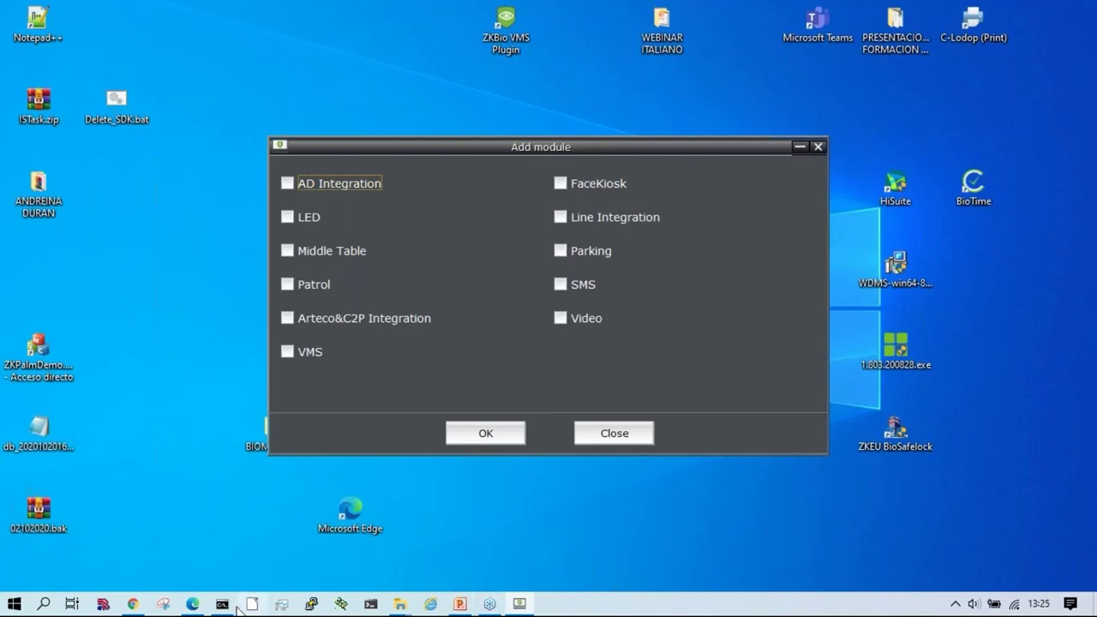
pyautogui.click(194, 604)
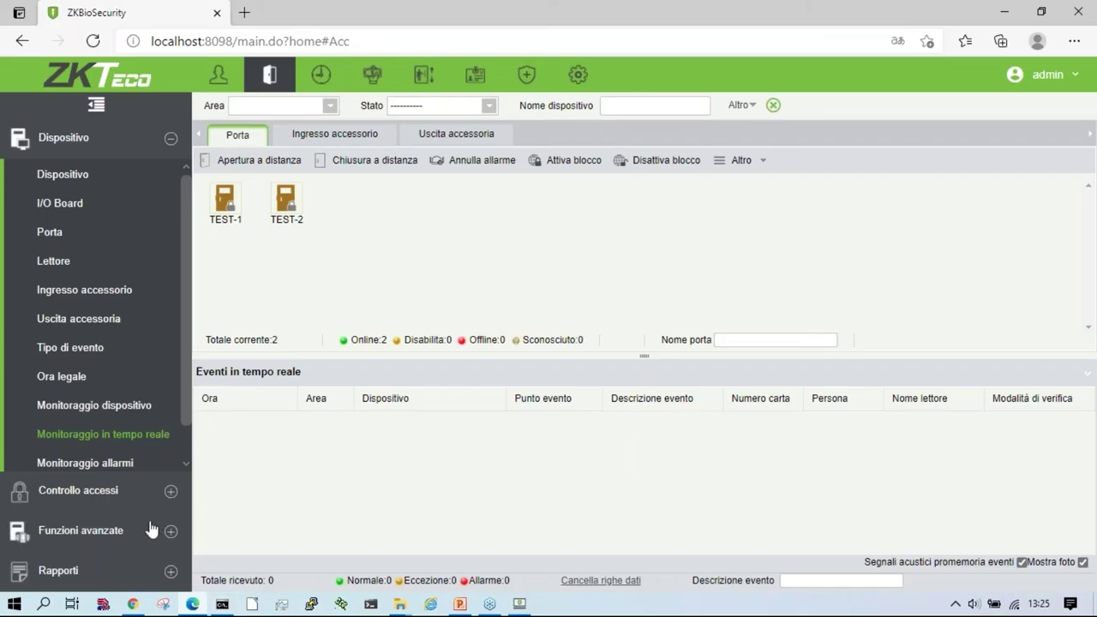
# - Browse the all transactions, exception events, access rights by door and first entry/last exit reports
pyautogui.click(103, 572)
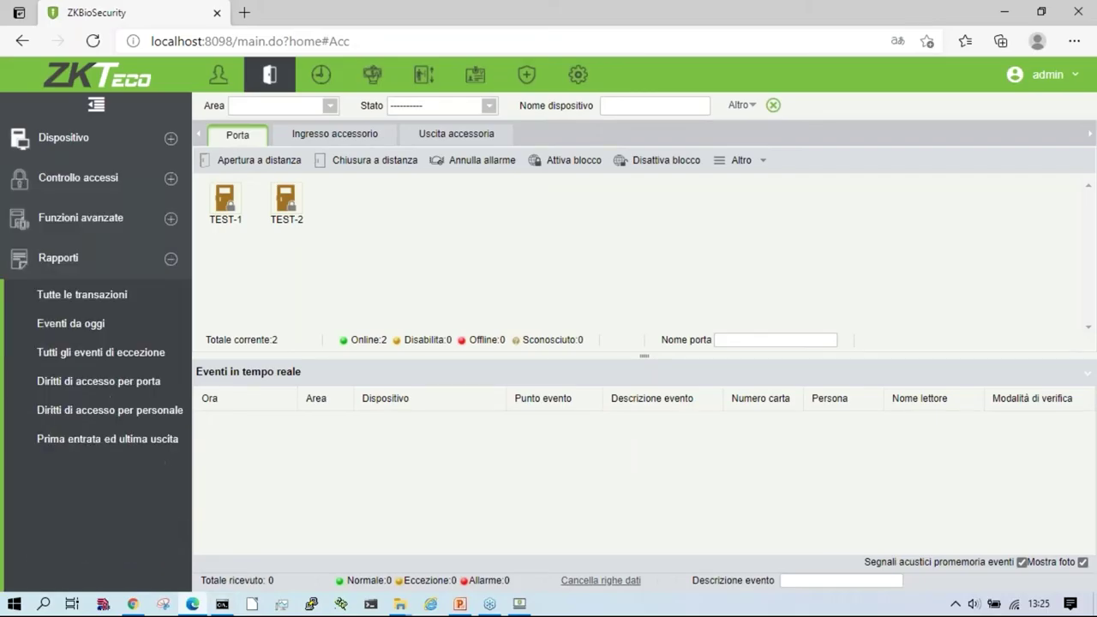
pyautogui.click(92, 307)
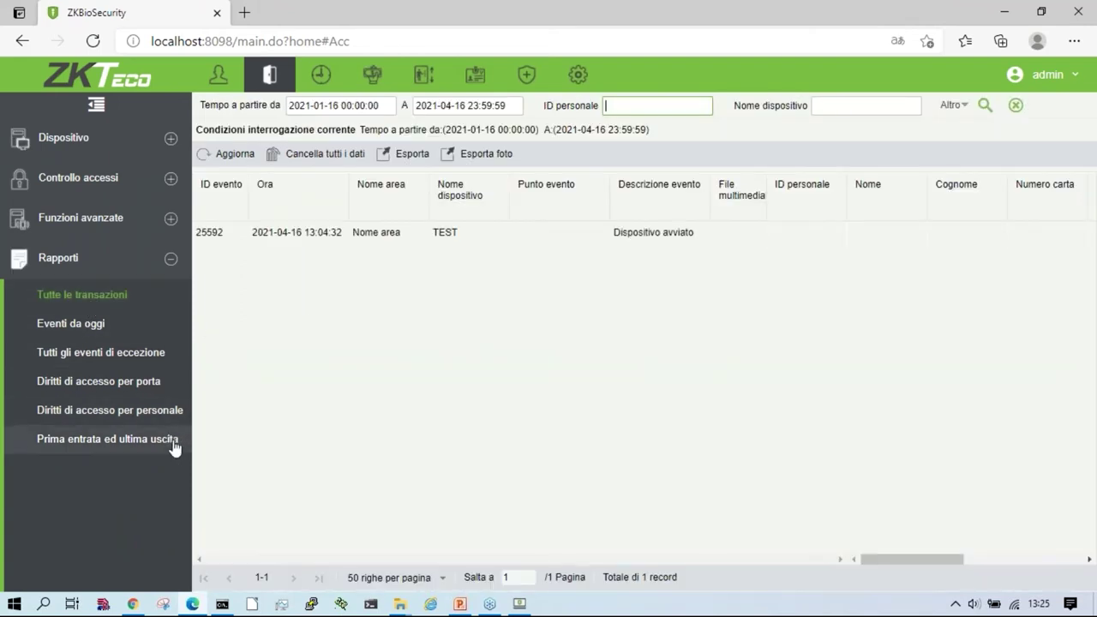
pyautogui.click(115, 360)
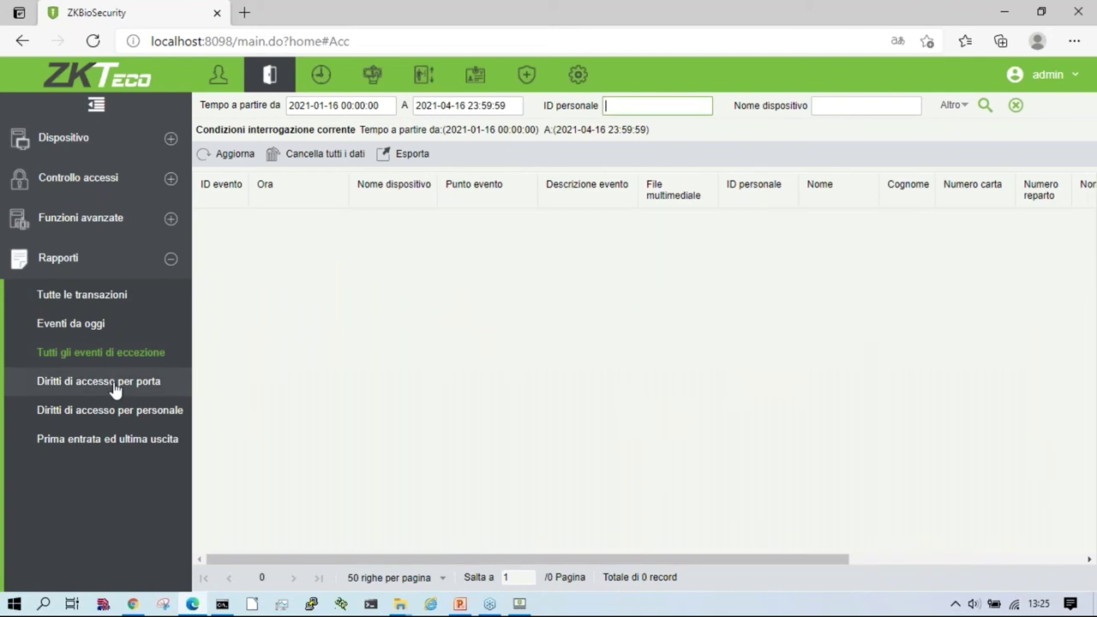
pyautogui.click(116, 392)
pyautogui.click(122, 435)
pyautogui.click(105, 221)
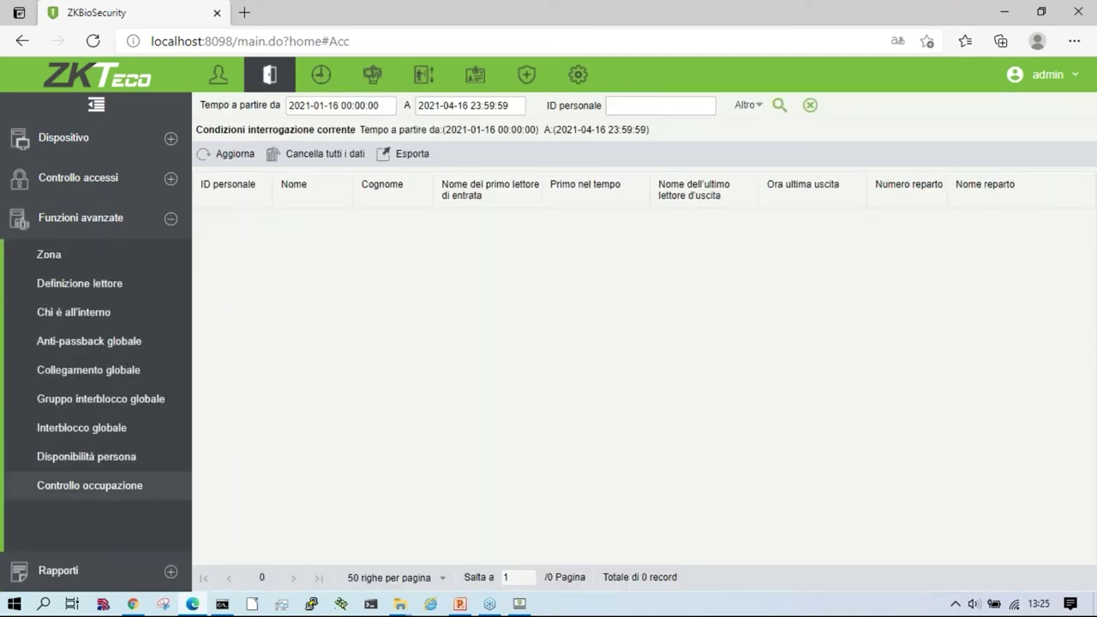
pyautogui.click(132, 570)
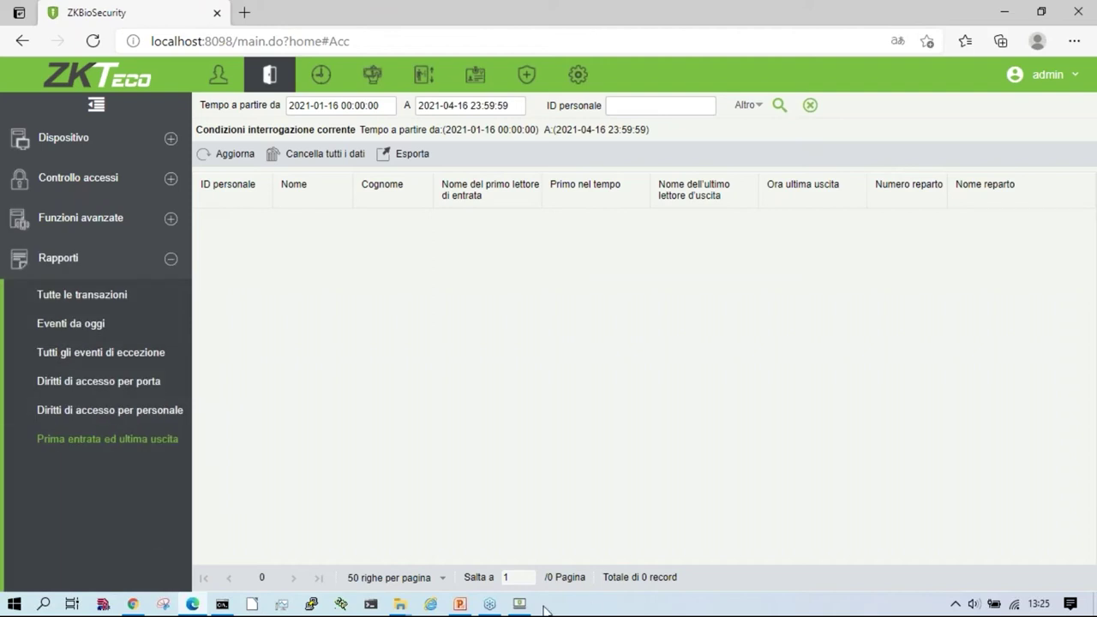
pyautogui.click(1002, 12)
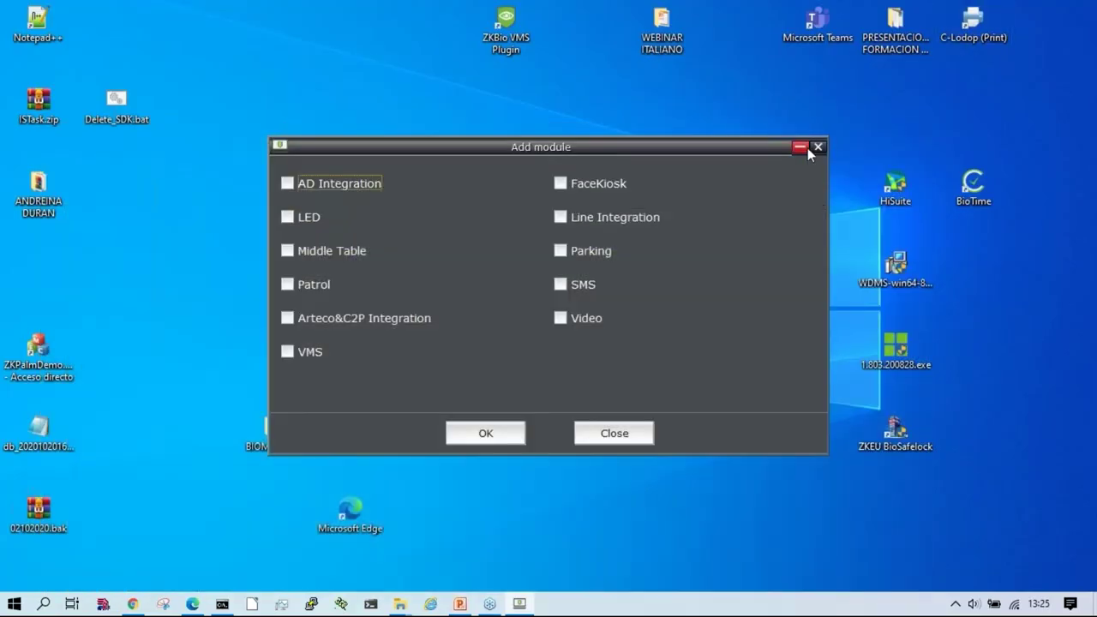
# - Minimize Add module, view the presentation, then return to the Prima entrata ed ultima uscita report
pyautogui.click(800, 147)
pyautogui.click(457, 603)
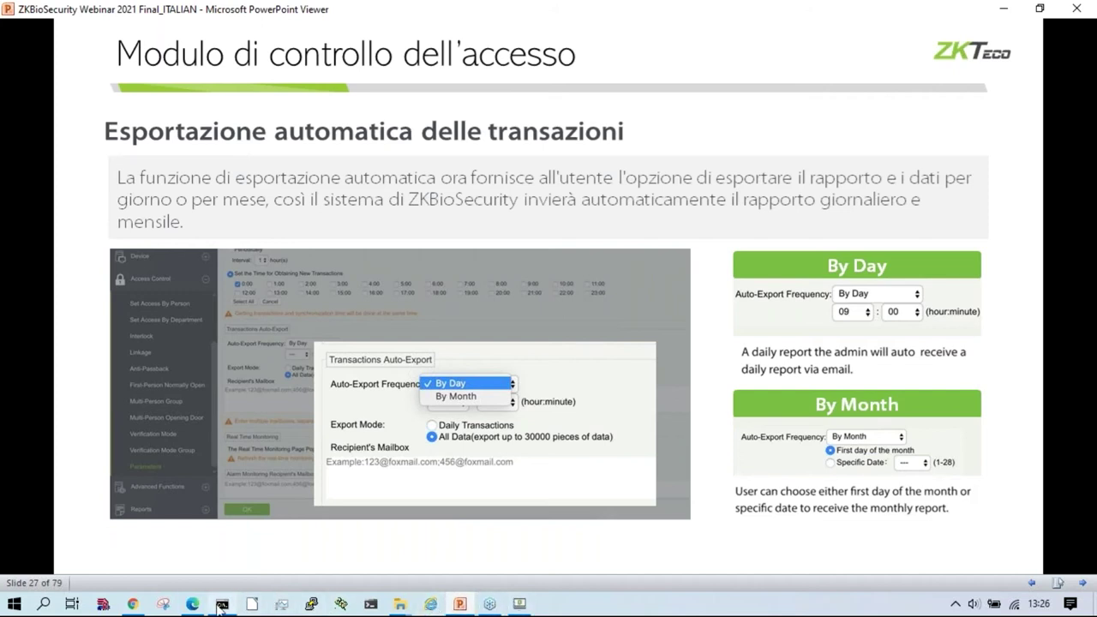
pyautogui.click(192, 604)
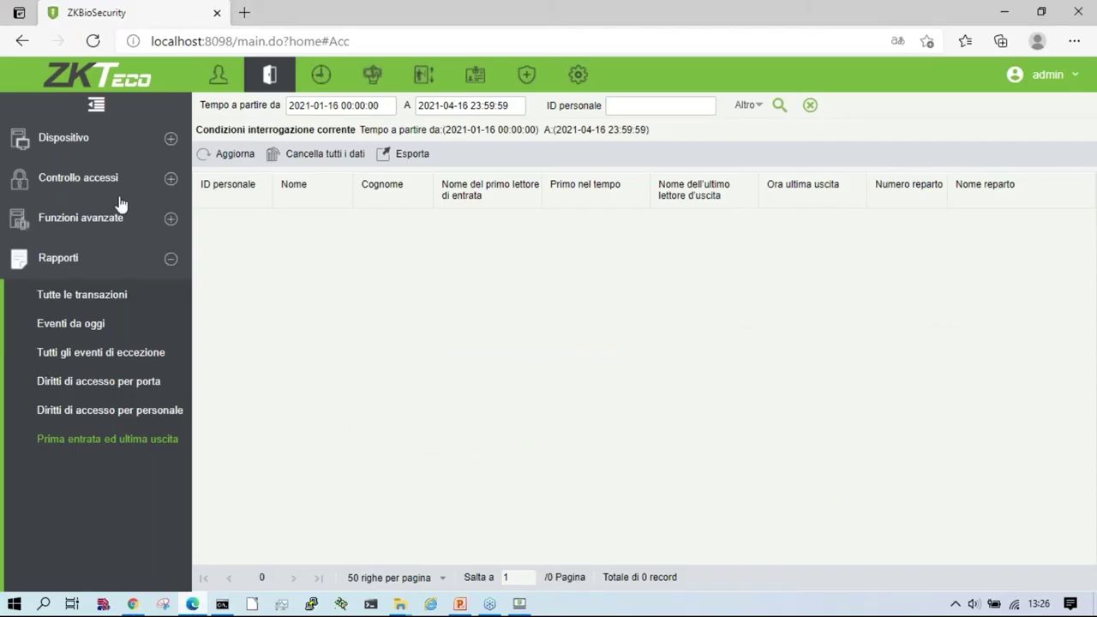
# - Show Controllo accessi > Parametri with auto-export settings, then advance the presentation one slide
pyautogui.click(115, 215)
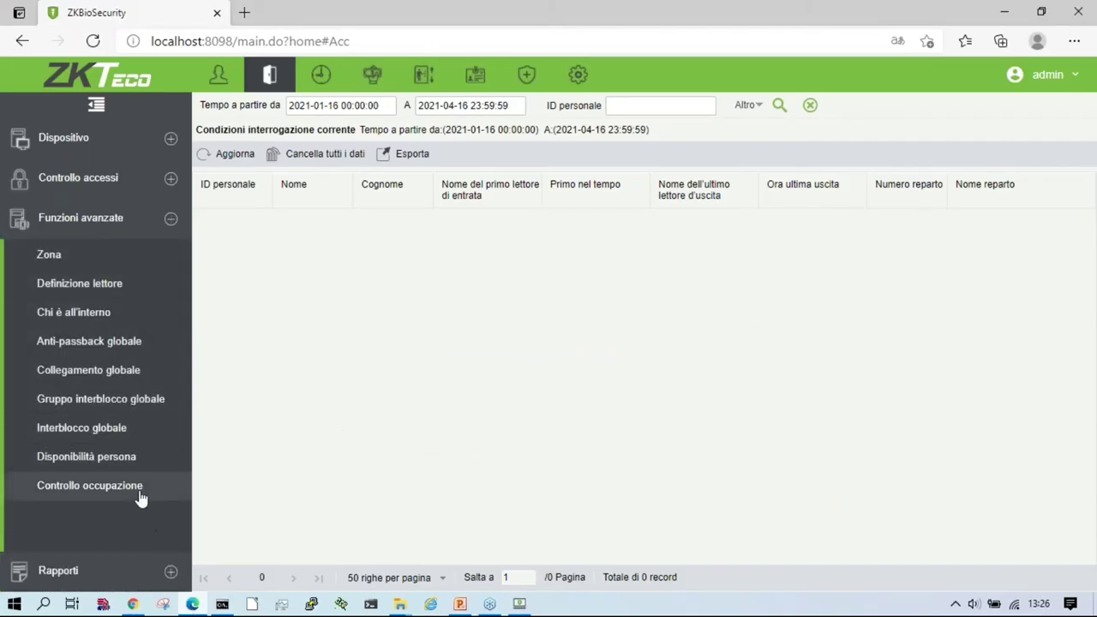
pyautogui.click(130, 180)
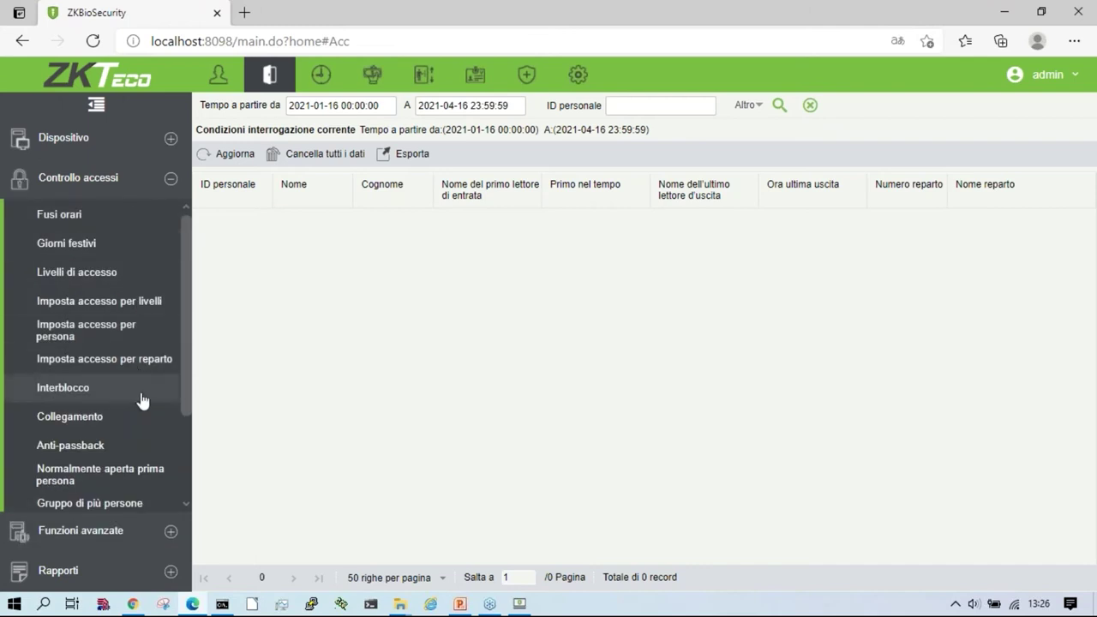
pyautogui.scroll(-3, 142, 401)
pyautogui.click(135, 491)
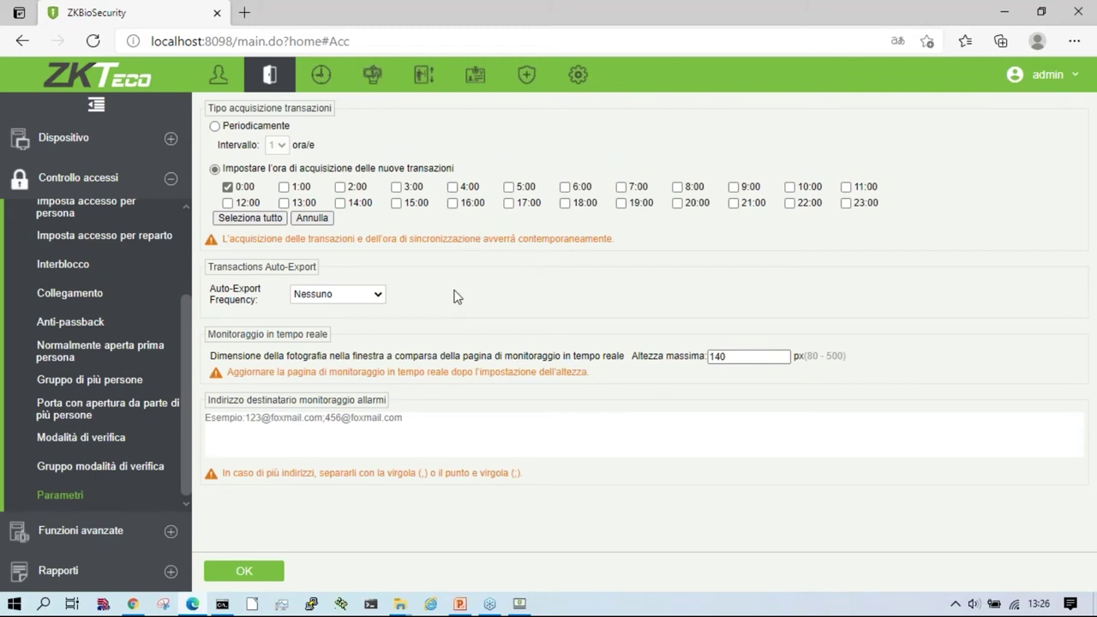
pyautogui.hotkey('alt', 'Tab')
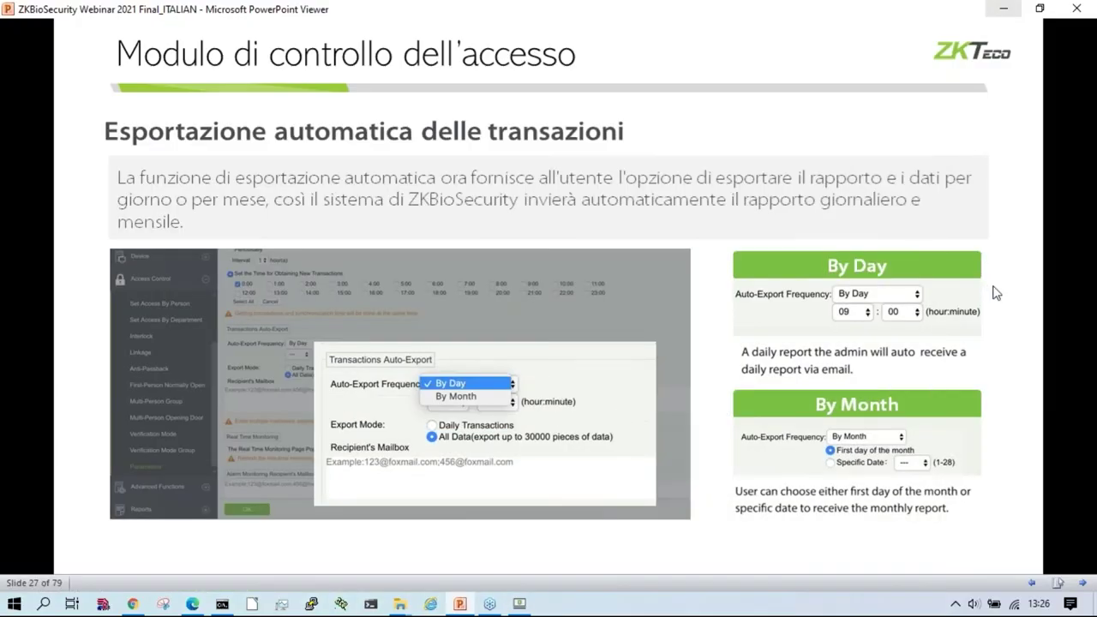
pyautogui.press('Right')
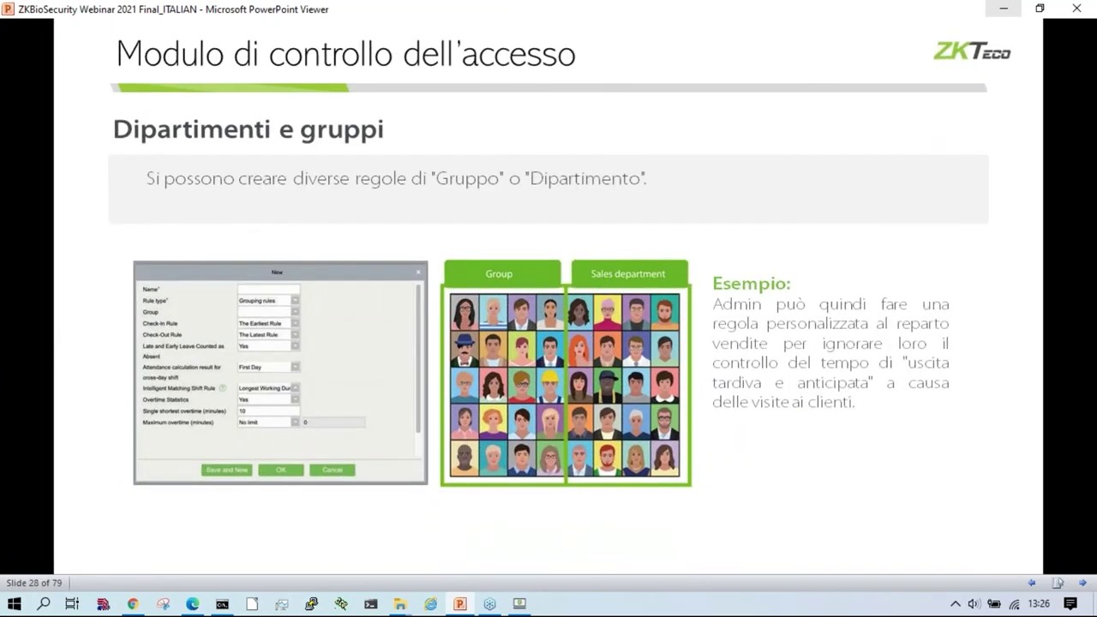
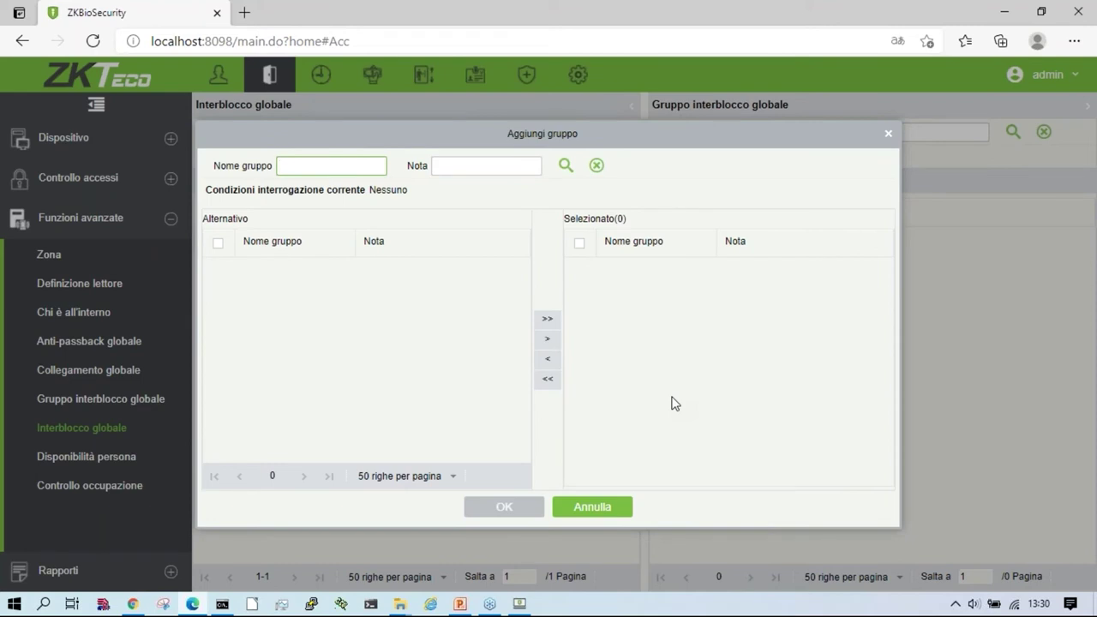
# - Close the Aggiungi gruppo window, leaving the 'test' interlock without groups
pyautogui.click(885, 131)
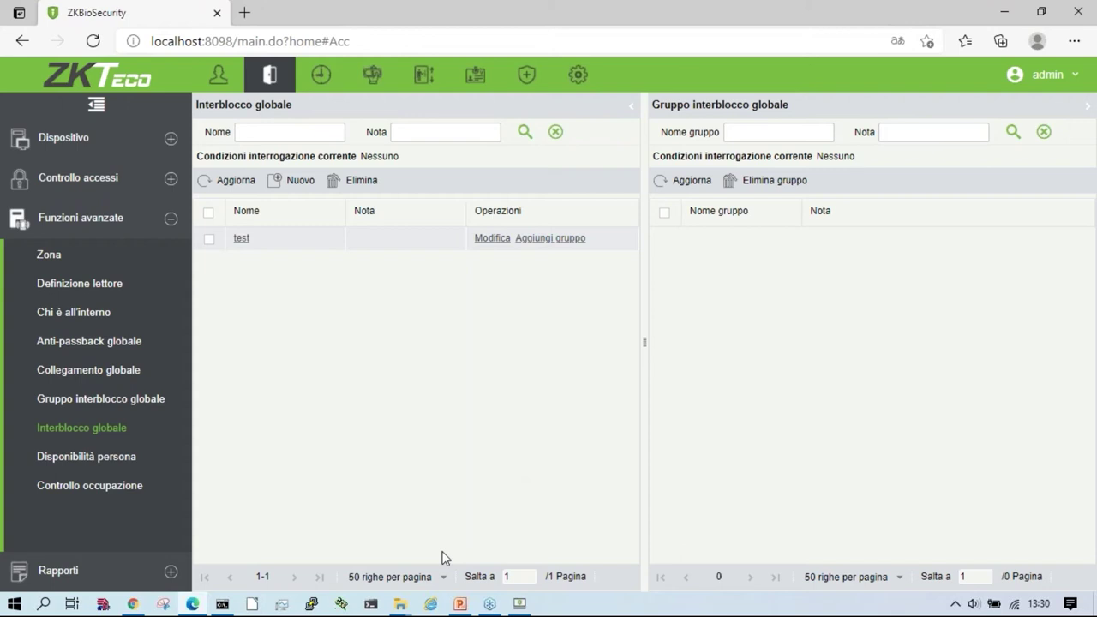
# - Open the Chi è all'interno page, which lists no zones and 0 records
pyautogui.click(78, 319)
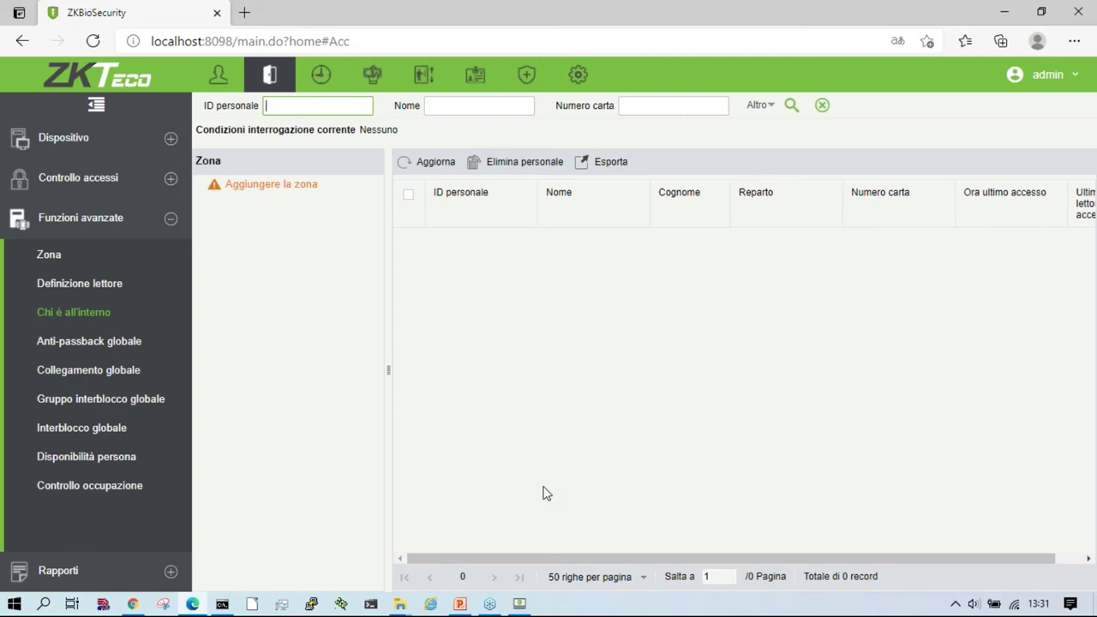
pyautogui.hotkey('alt', 'Tab')
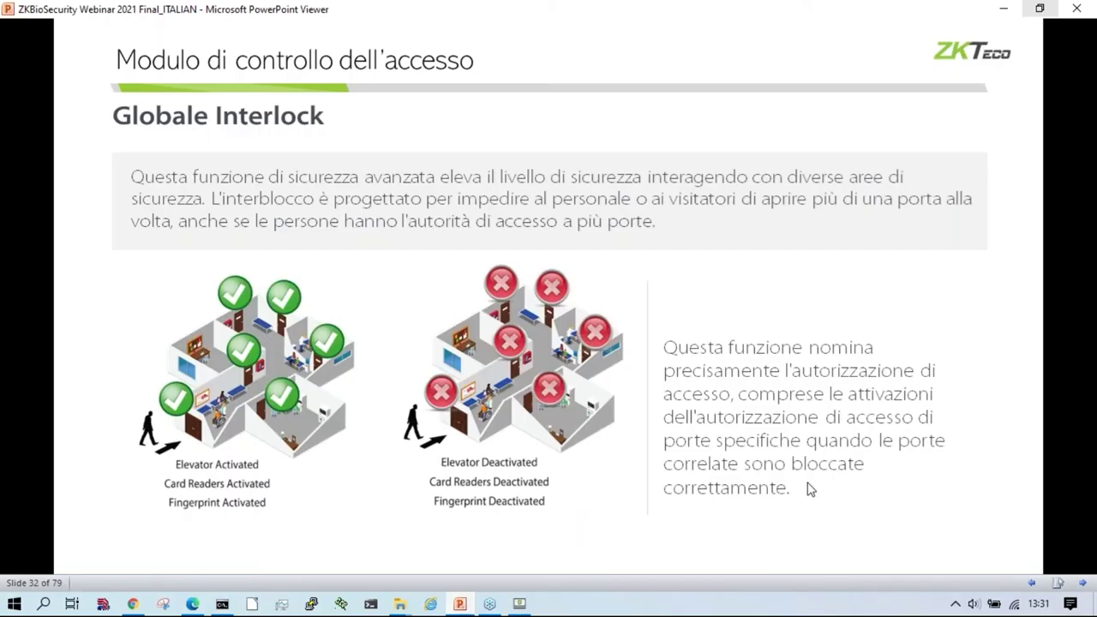
# - Advance the slides to slide 34, Occupancy Control
pyautogui.press('Right')
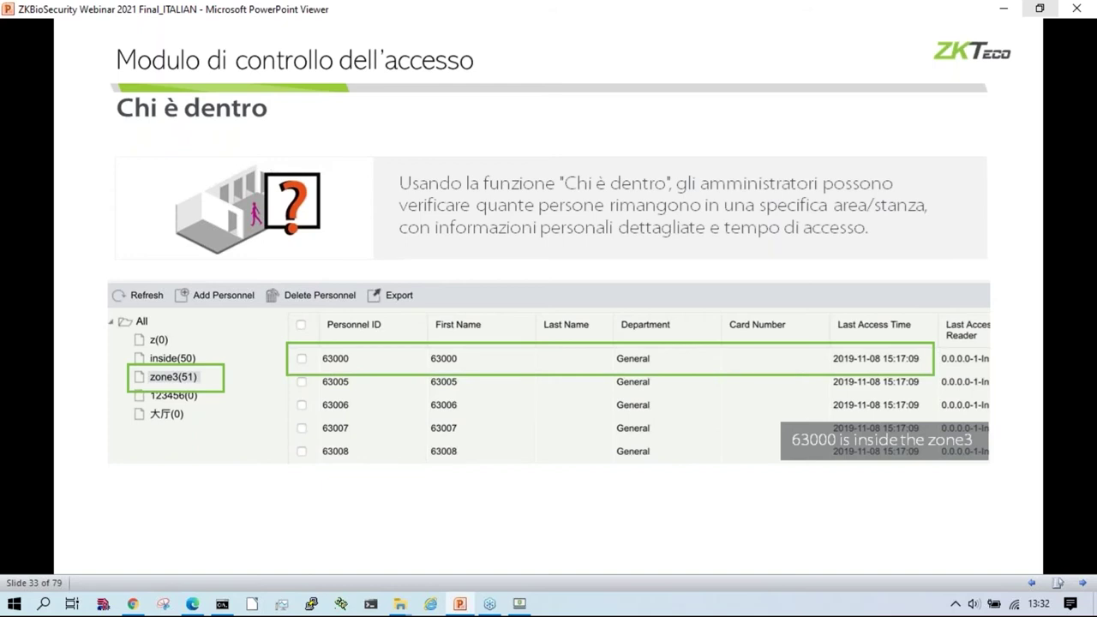
pyautogui.press('Right')
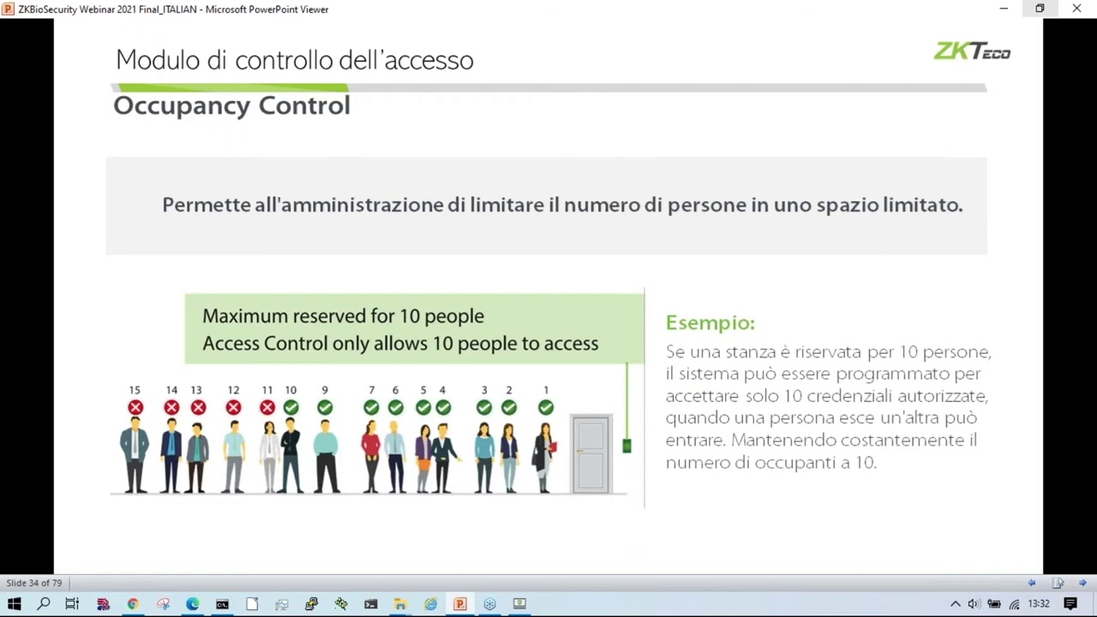
# - Start an occupancy rule named 'Ufficio', find no zone to choose, and discard it
pyautogui.click(192, 604)
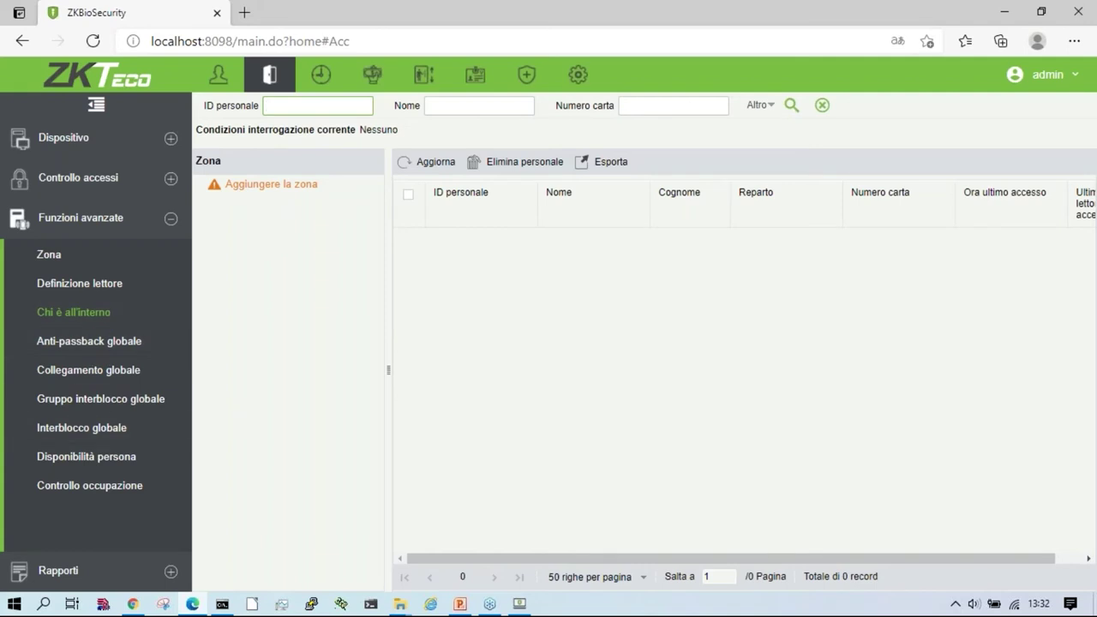
pyautogui.click(118, 494)
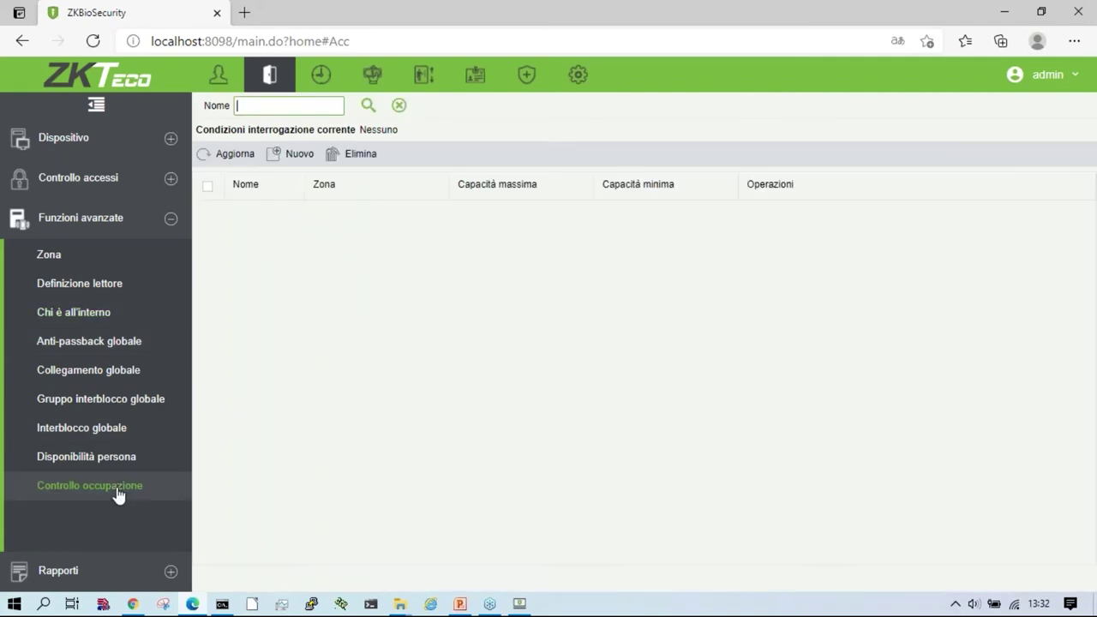
pyautogui.click(298, 156)
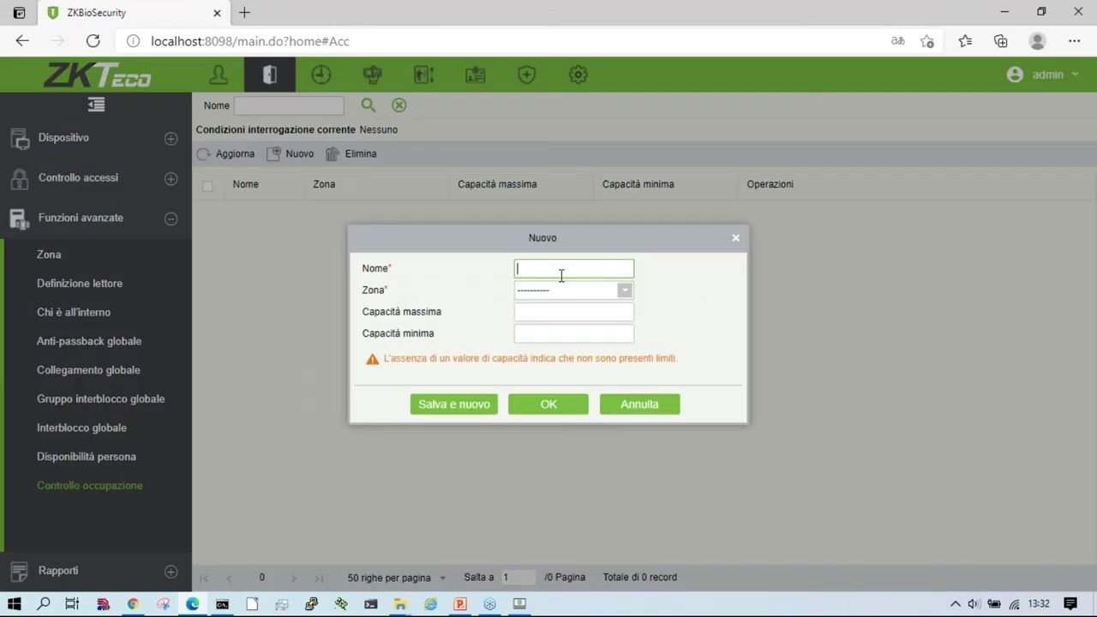
pyautogui.click(562, 271)
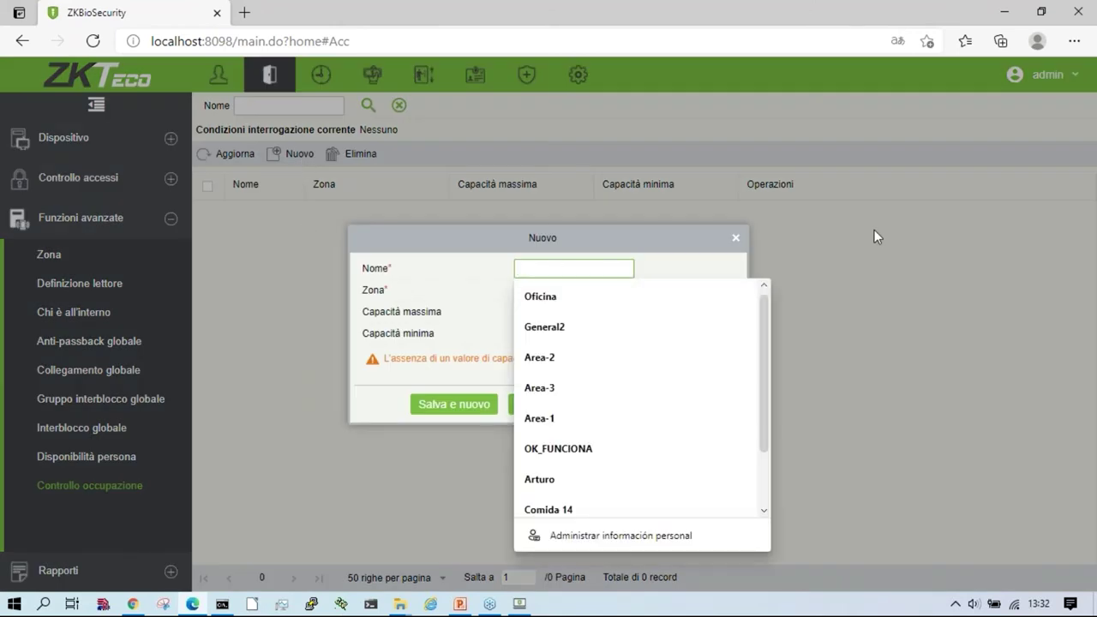
pyautogui.write('uffi')
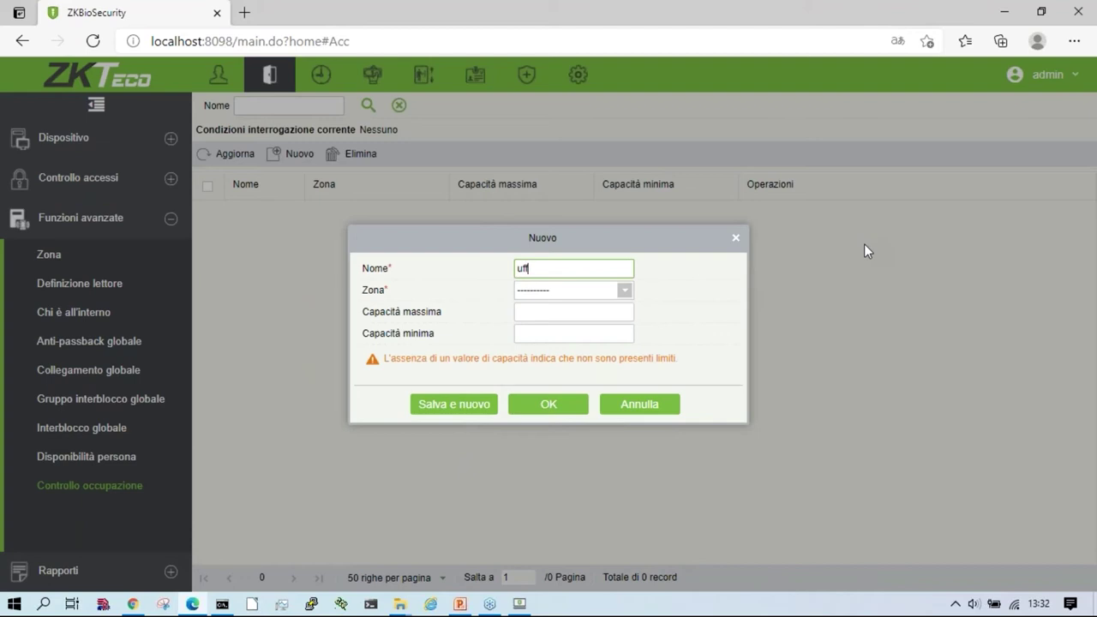
pyautogui.write('fic')
pyautogui.press('BackSpace')
pyautogui.press('BackSpace')
pyautogui.press('BackSpace')
pyautogui.write('ficio')
pyautogui.click(625, 292)
pyautogui.click(626, 295)
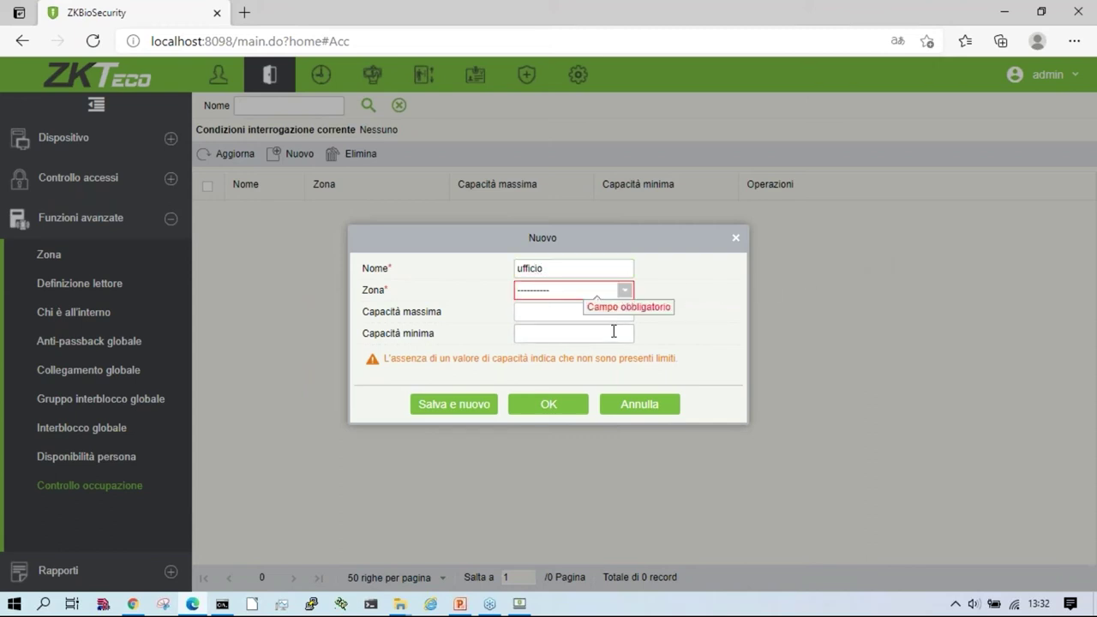
pyautogui.click(735, 238)
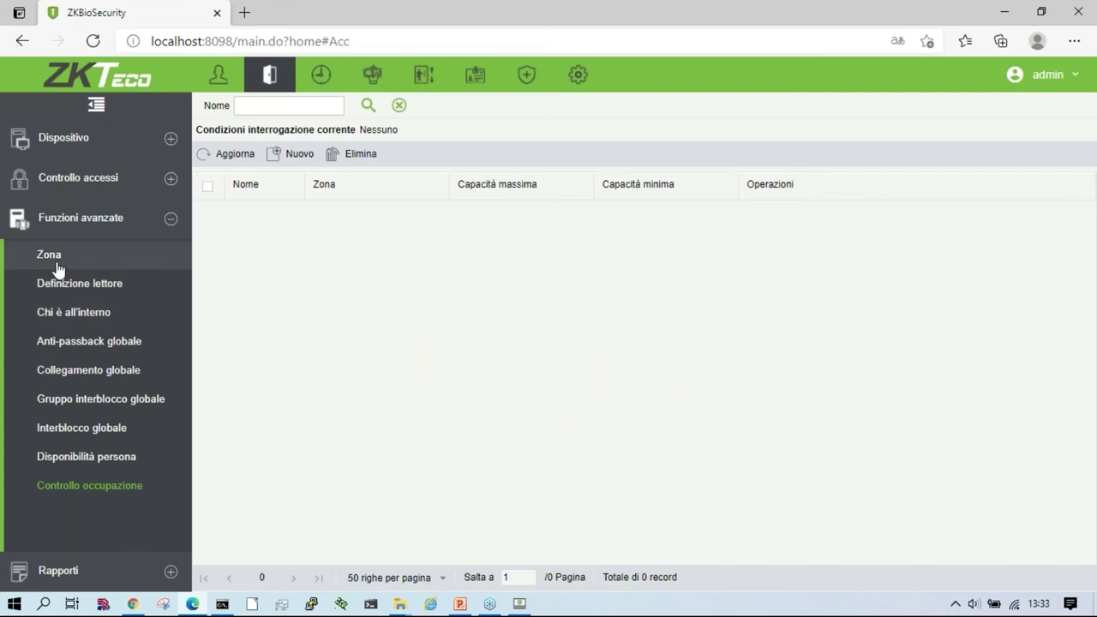
# - Create a new zone with code 2 named 'Zona A'
pyautogui.click(53, 264)
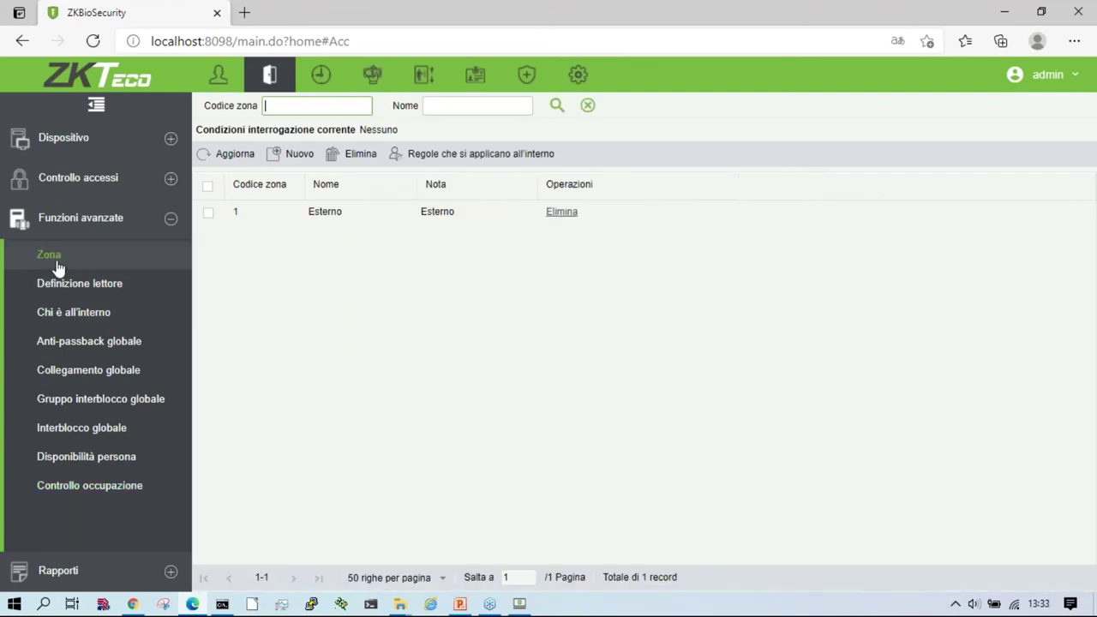
pyautogui.click(304, 157)
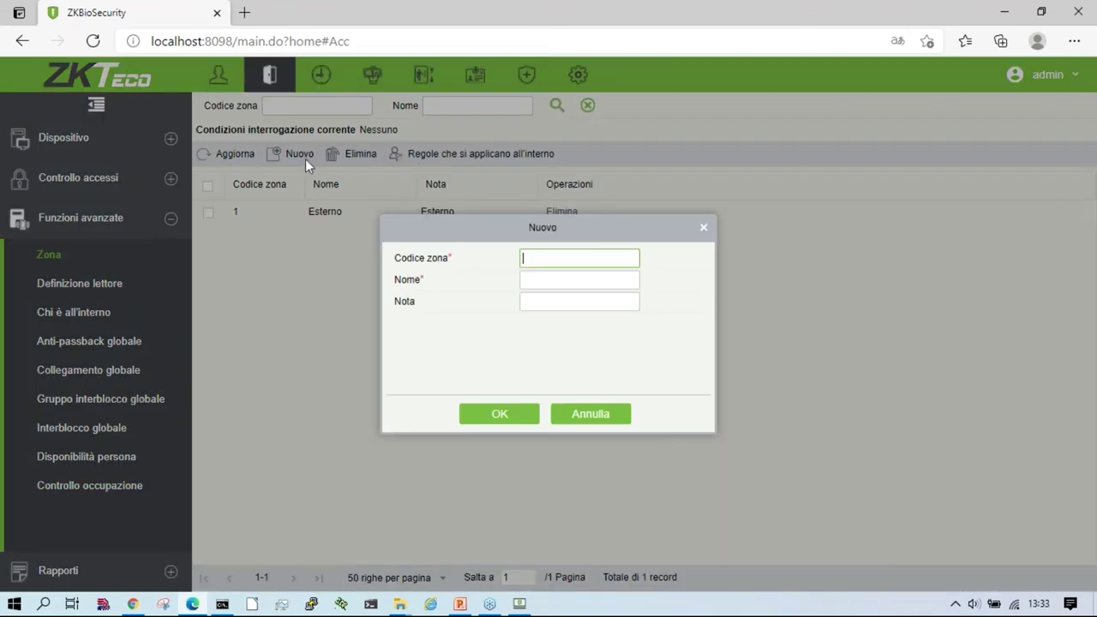
pyautogui.write('2')
pyautogui.click(568, 282)
pyautogui.write('Zona A')
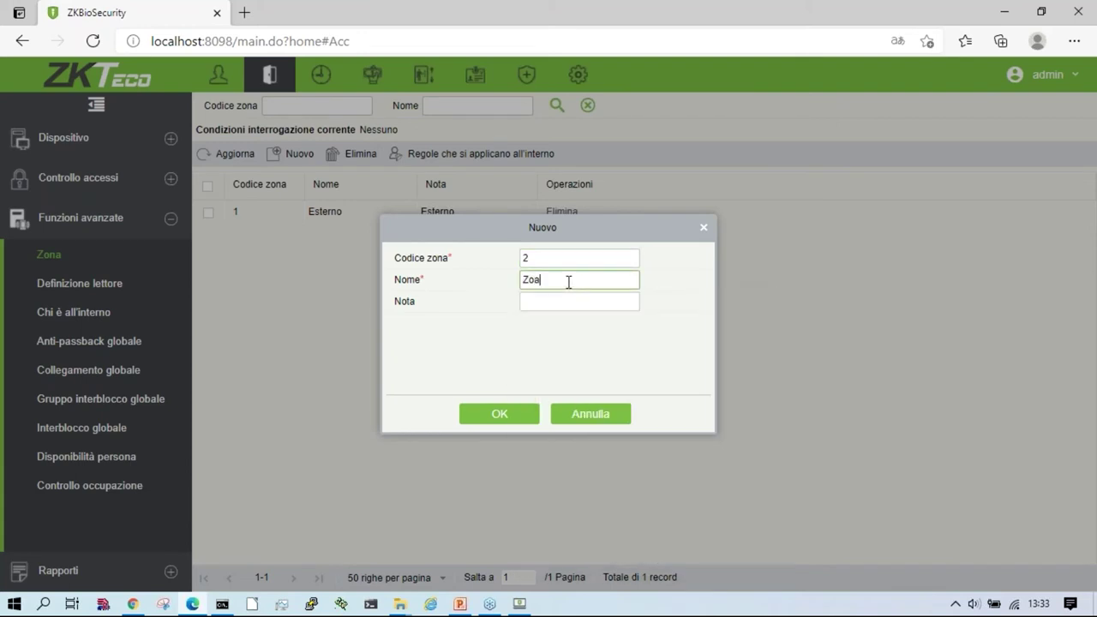
pyautogui.click(500, 414)
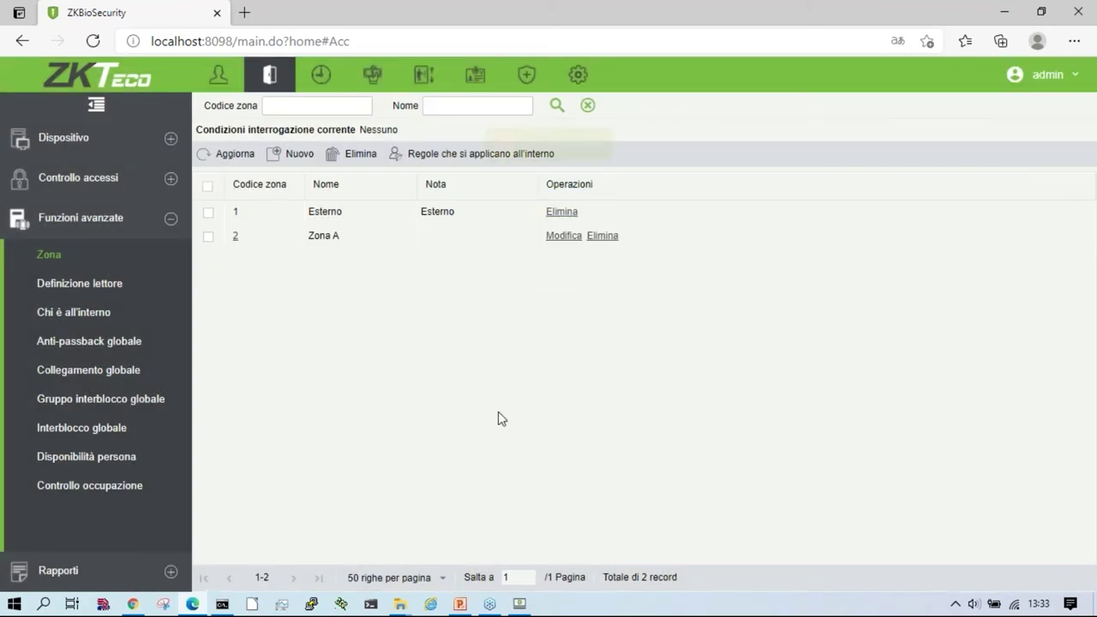
pyautogui.click(86, 497)
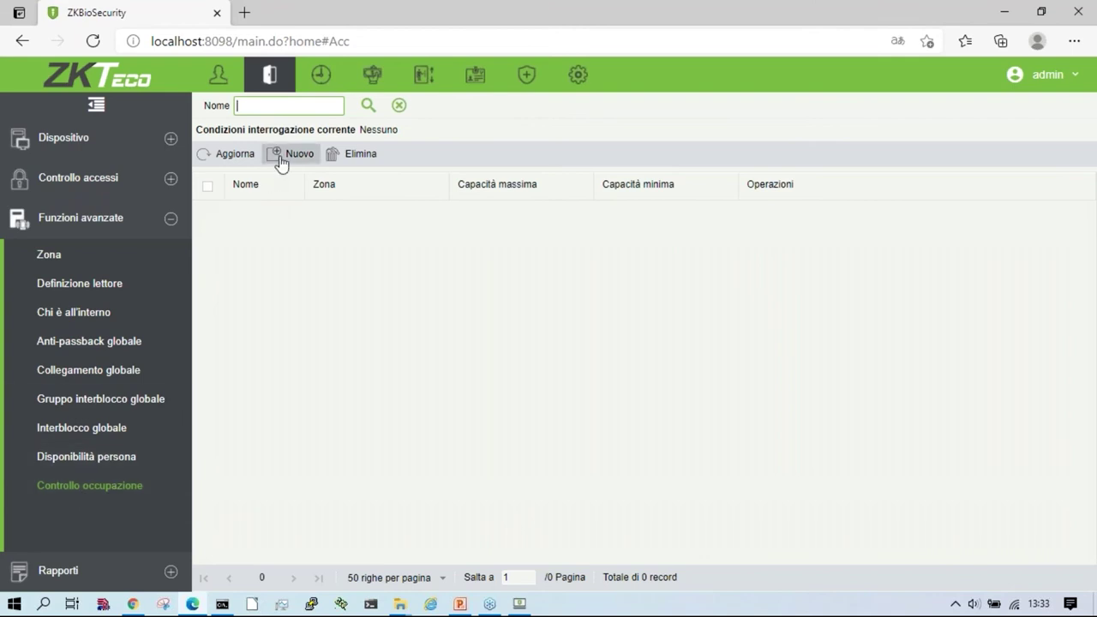
# - Save occupancy rule 'Ufficio tecnico' for Zona A with maximum capacity 10
pyautogui.click(284, 157)
pyautogui.click(589, 267)
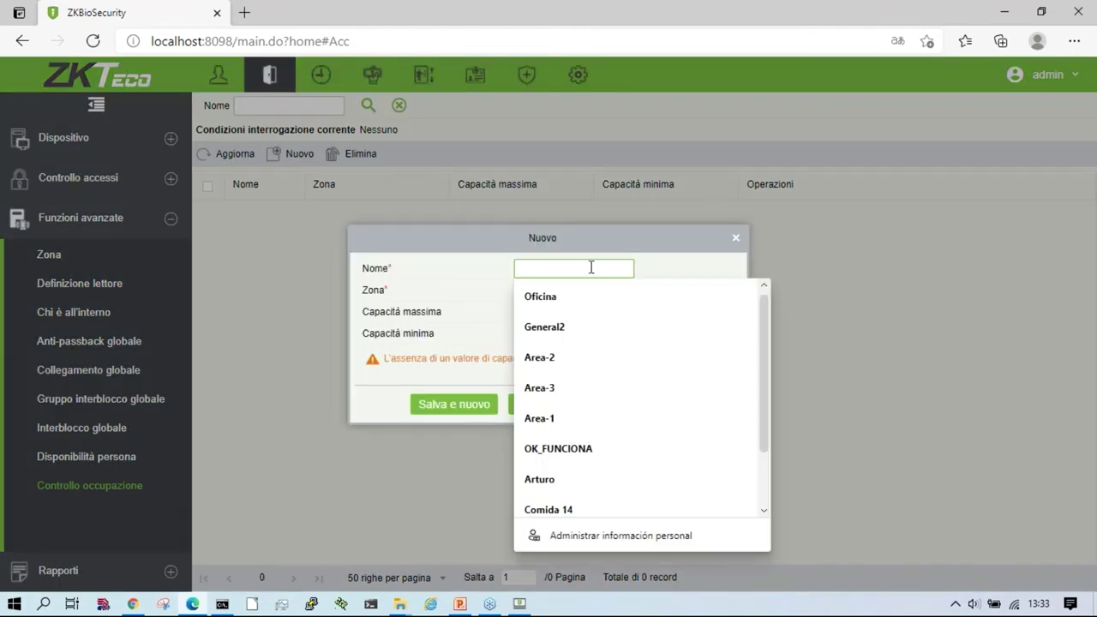
pyautogui.write('Ufficio')
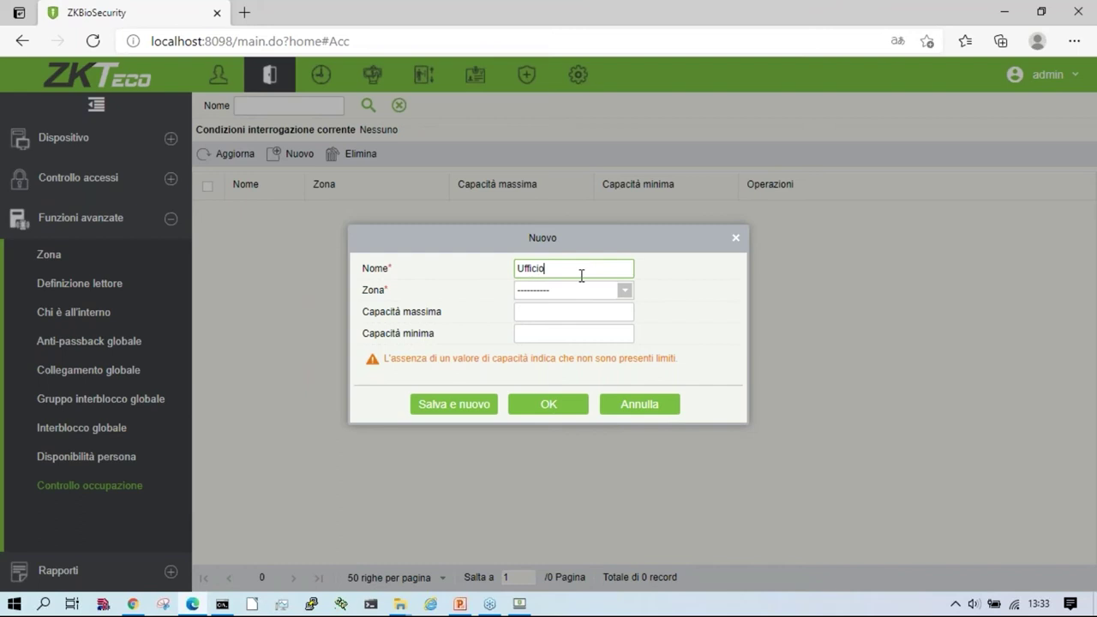
pyautogui.write(' tecnico')
pyautogui.click(622, 294)
pyautogui.click(573, 320)
pyautogui.click(535, 313)
pyautogui.write('10')
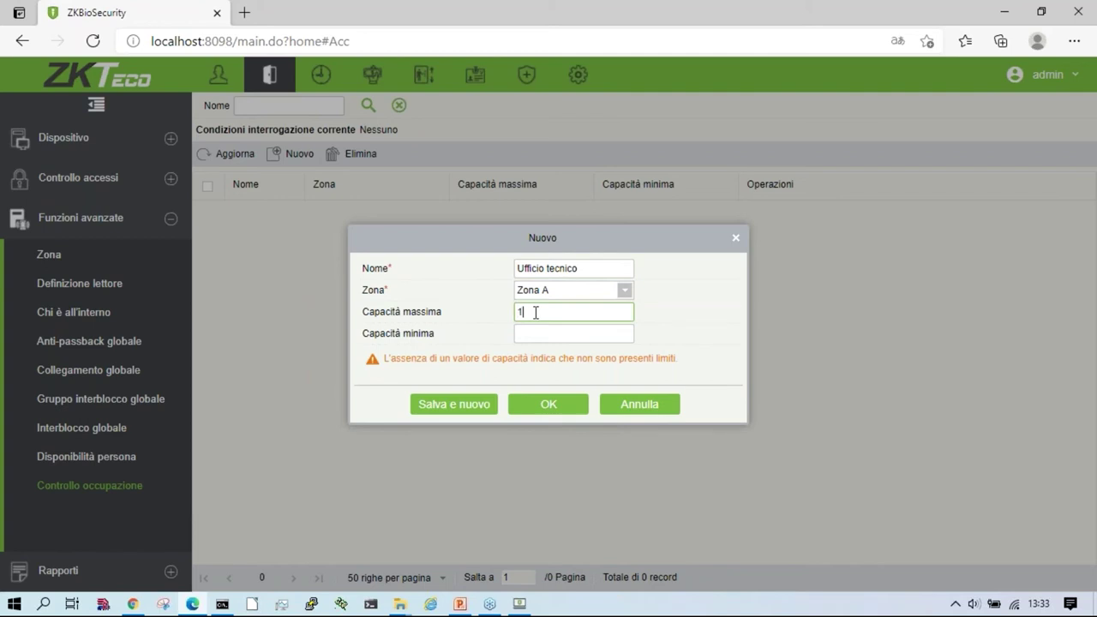
pyautogui.click(539, 403)
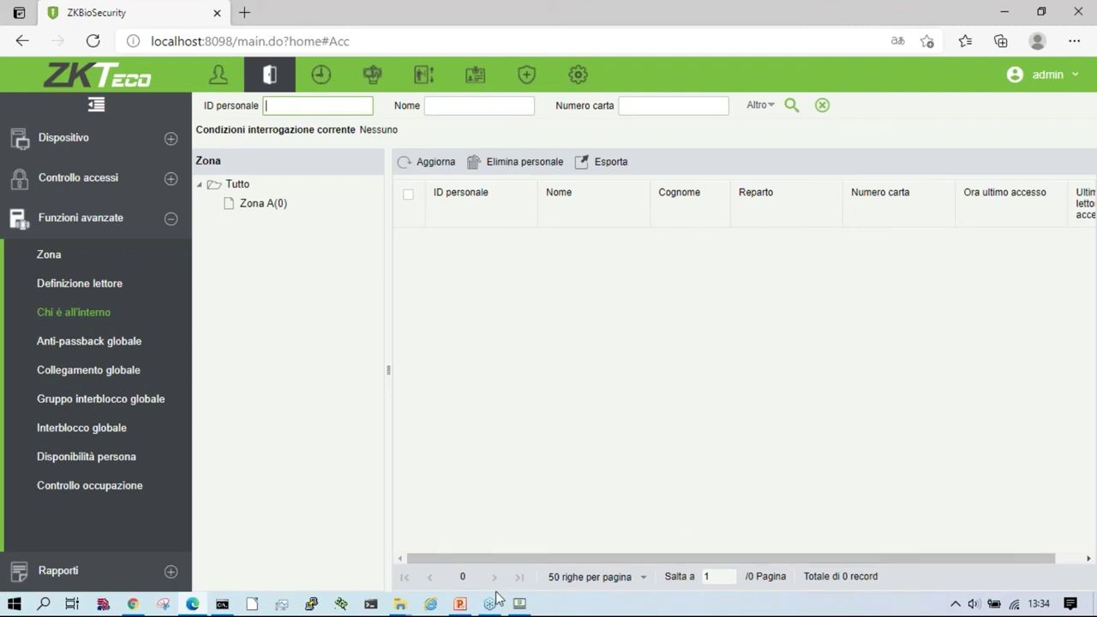
pyautogui.click(460, 604)
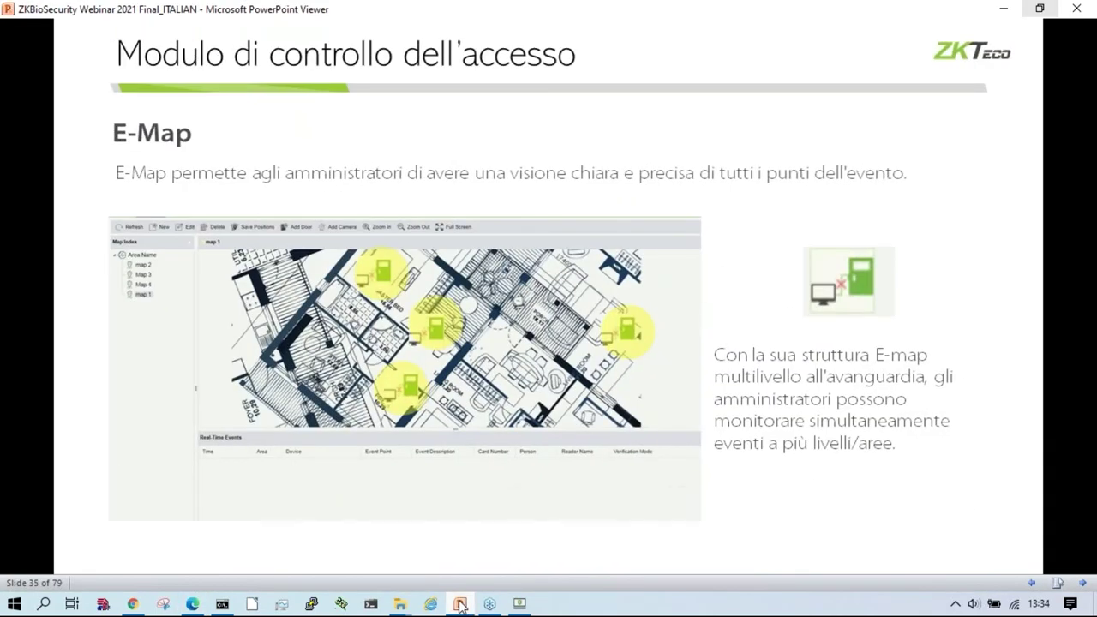
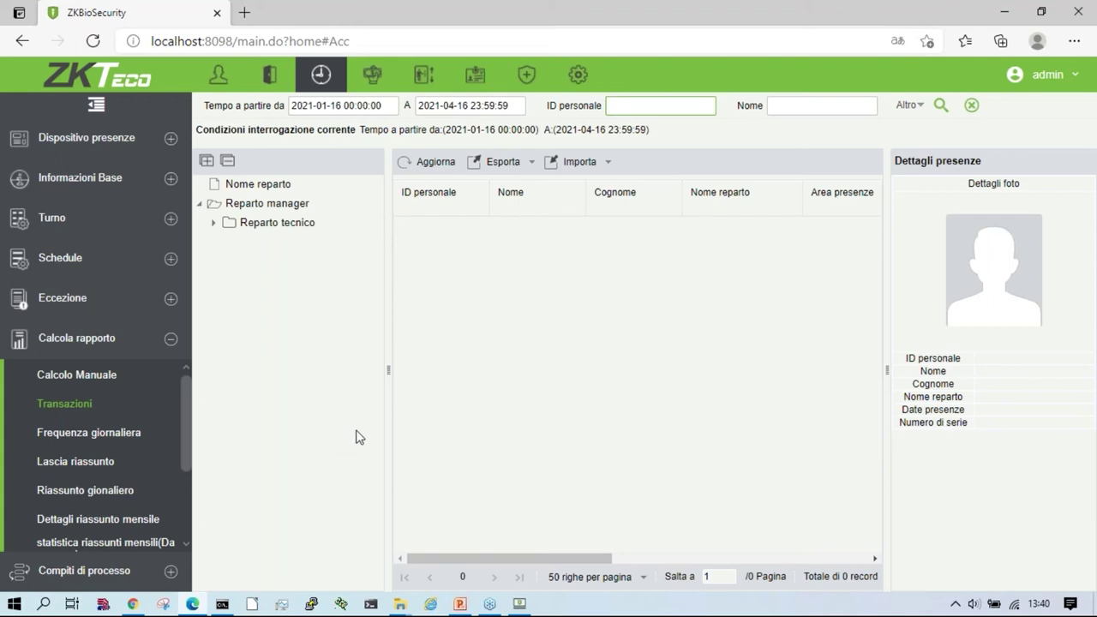
# - Expand the Turno shift settings and view the Pausa break and Timetable lists
pyautogui.click(73, 229)
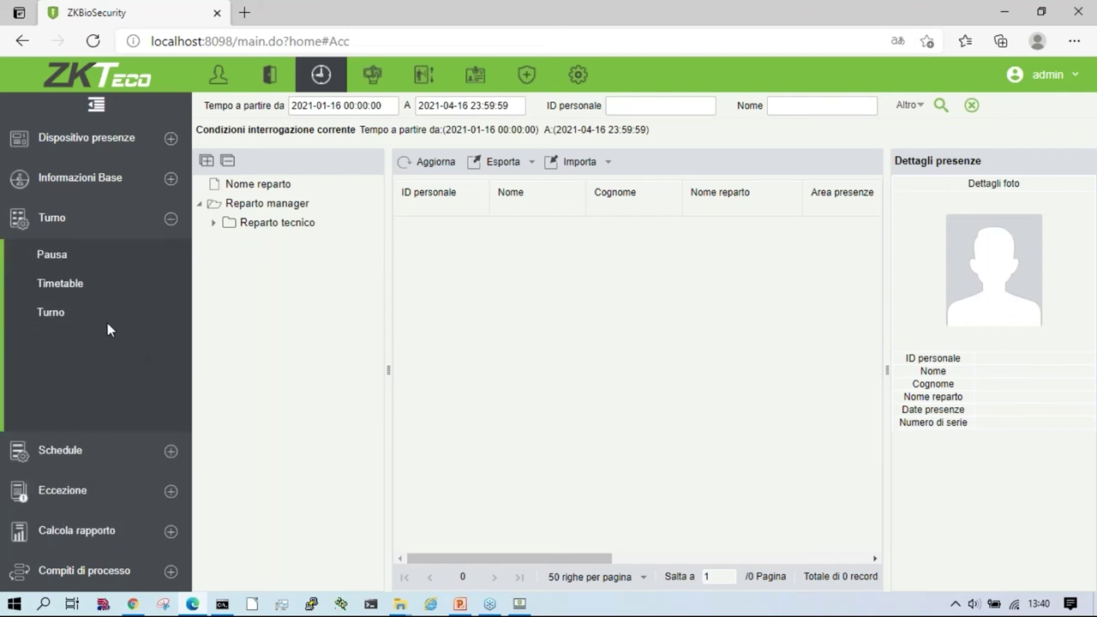
pyautogui.click(74, 255)
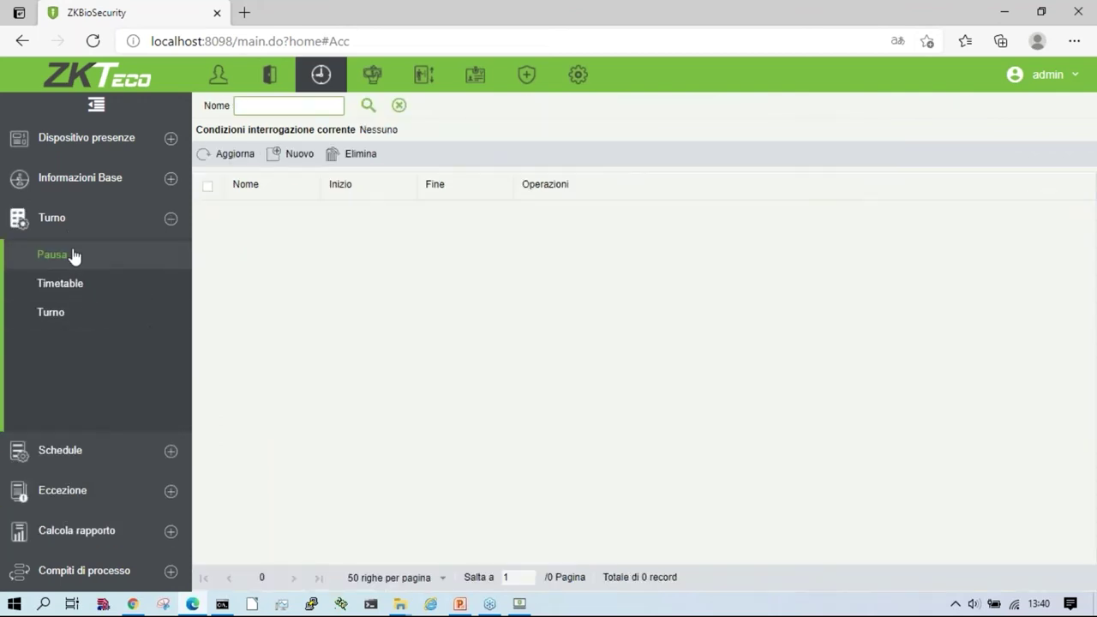
pyautogui.click(100, 293)
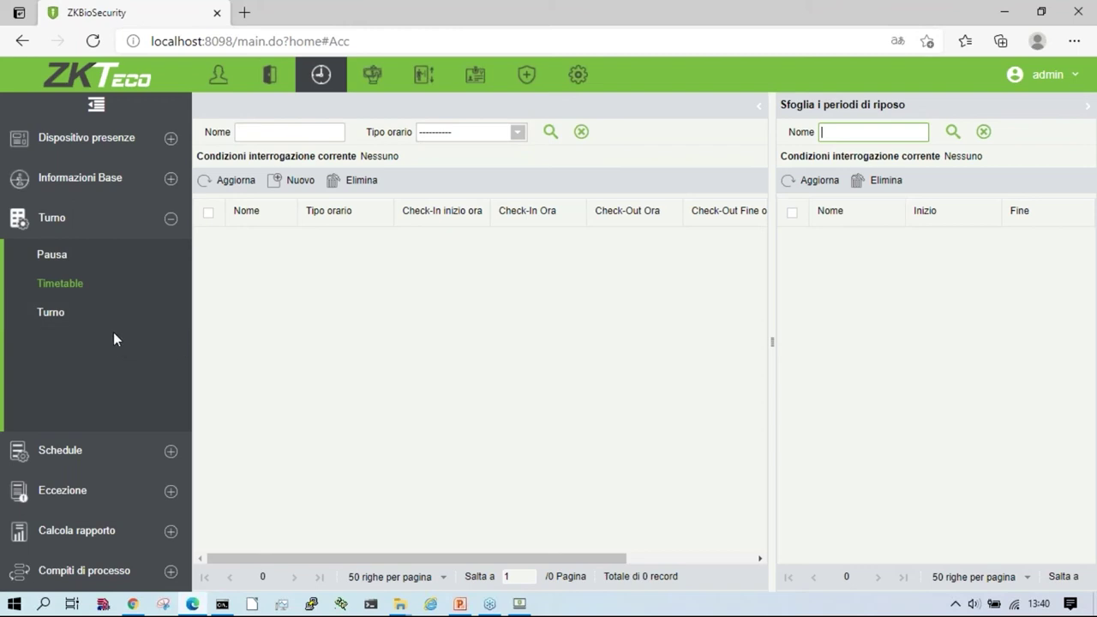
# - Open the Turno shift list and expand Schedule, then return to the presentation
pyautogui.click(72, 292)
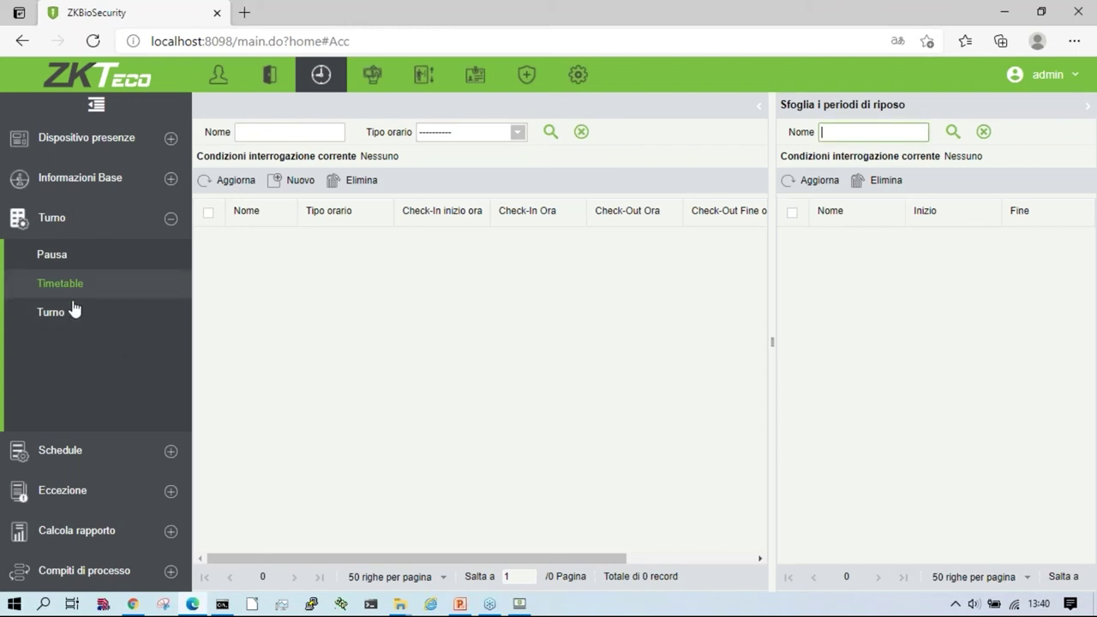
pyautogui.click(75, 313)
pyautogui.click(91, 461)
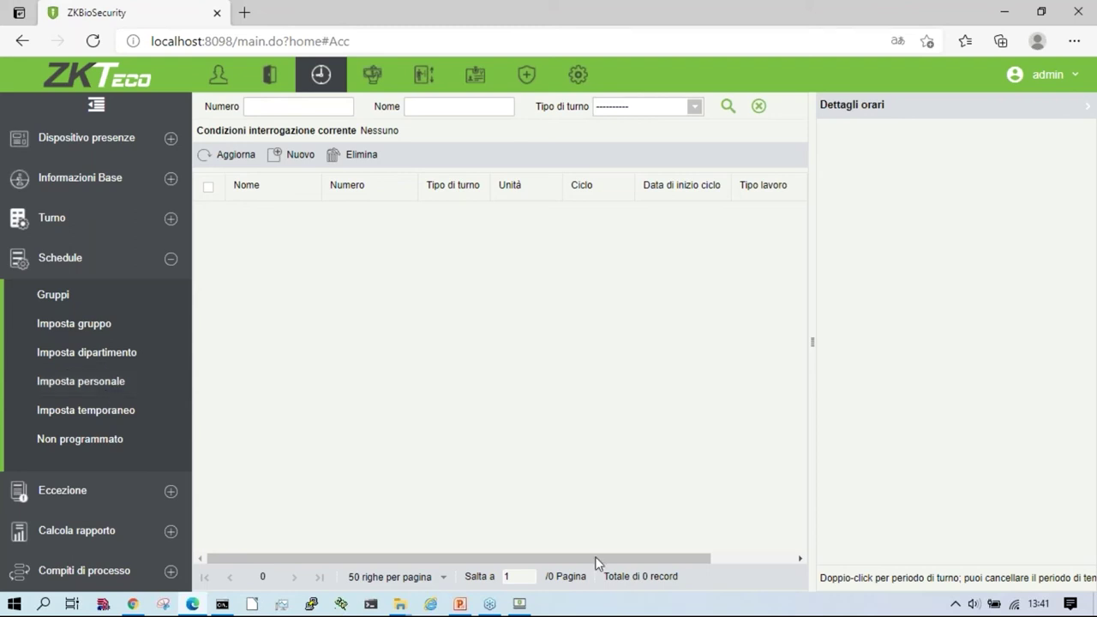
pyautogui.click(459, 606)
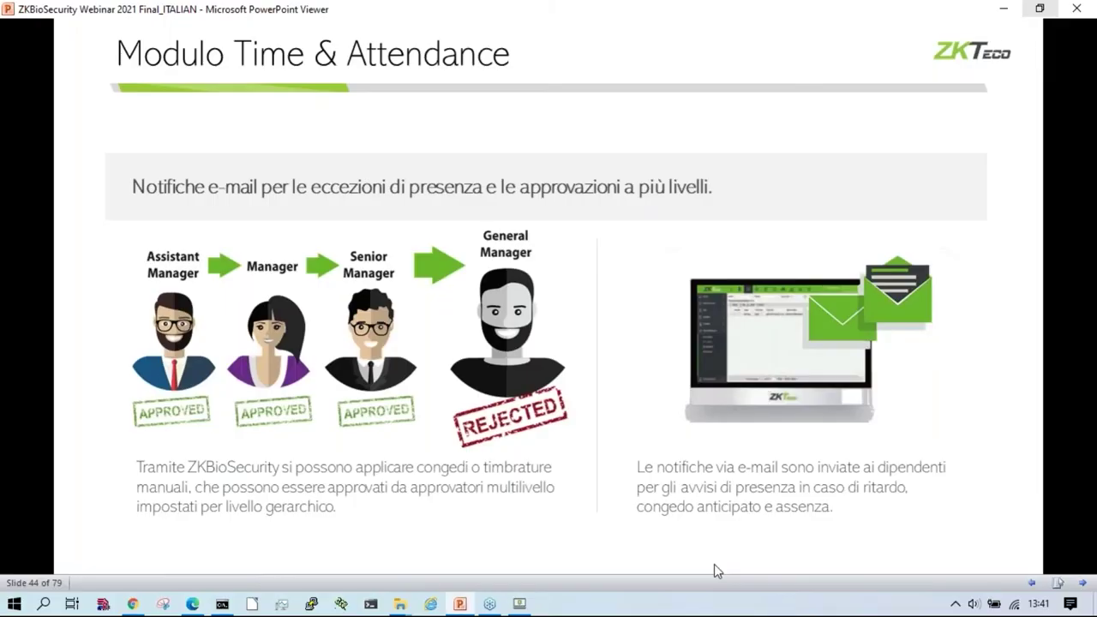
# - Advance the slideshow from slide 44 to slide 45 on attendance and reports
pyautogui.click(713, 564)
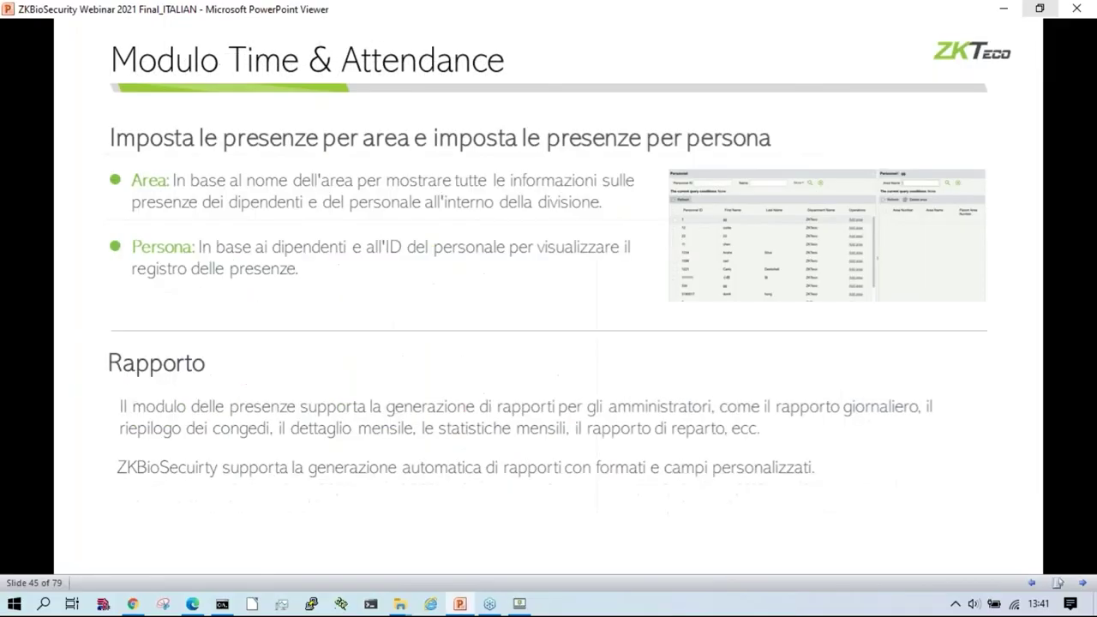
pyautogui.press('Right')
# - In ZKBioSecurity, open the Rapporto anormale del lavoro report under Calcola rapporto
pyautogui.click(192, 605)
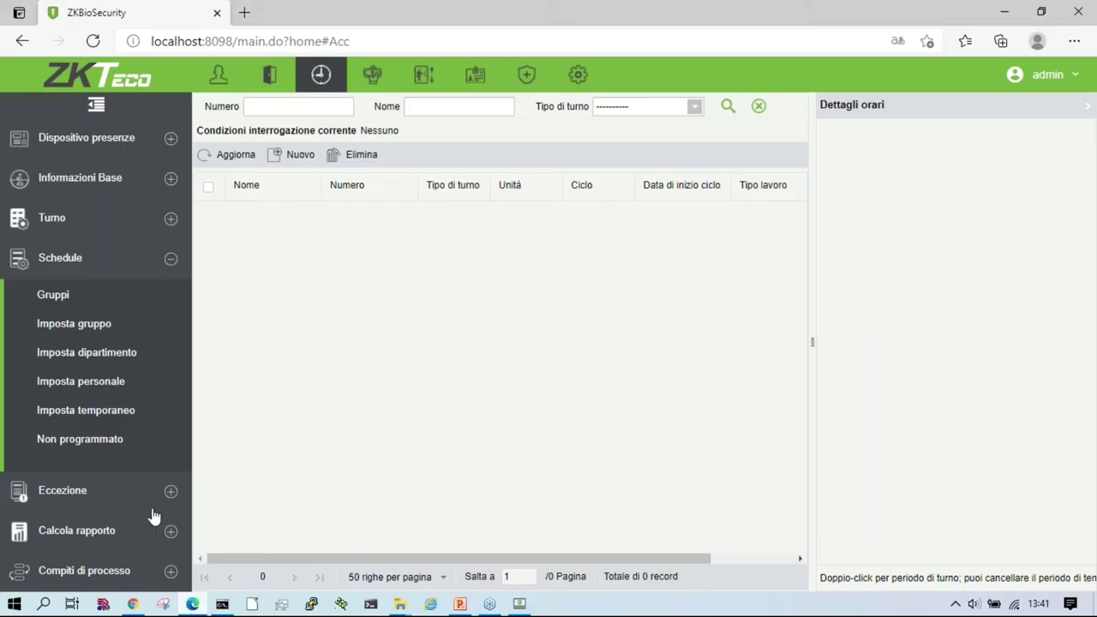
pyautogui.click(122, 570)
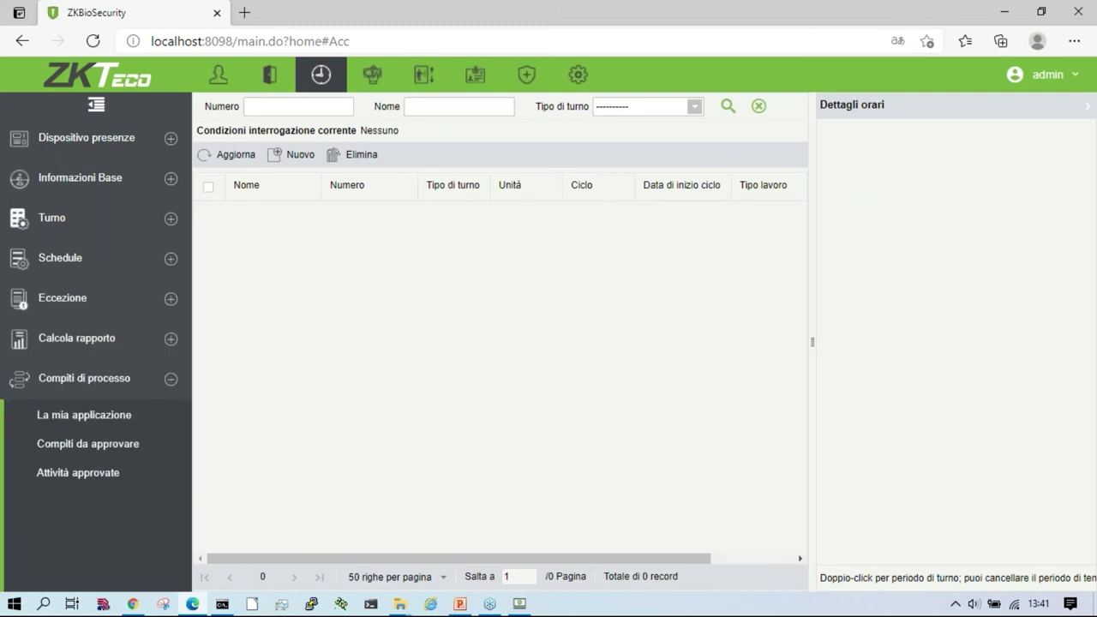
pyautogui.click(89, 348)
pyautogui.scroll(-3, 94, 454)
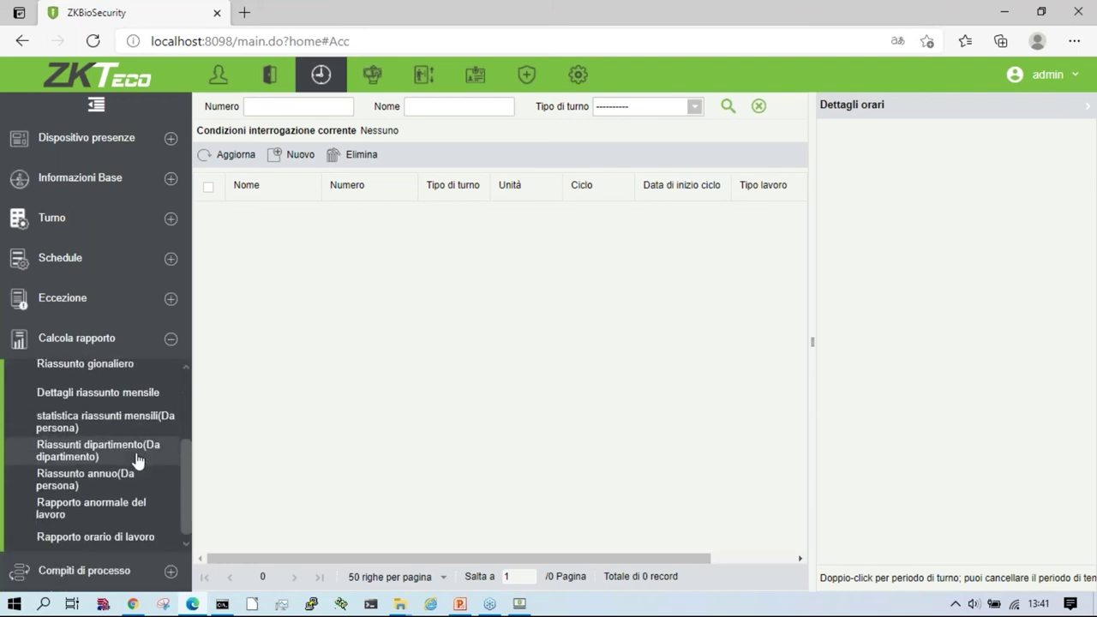
pyautogui.click(101, 507)
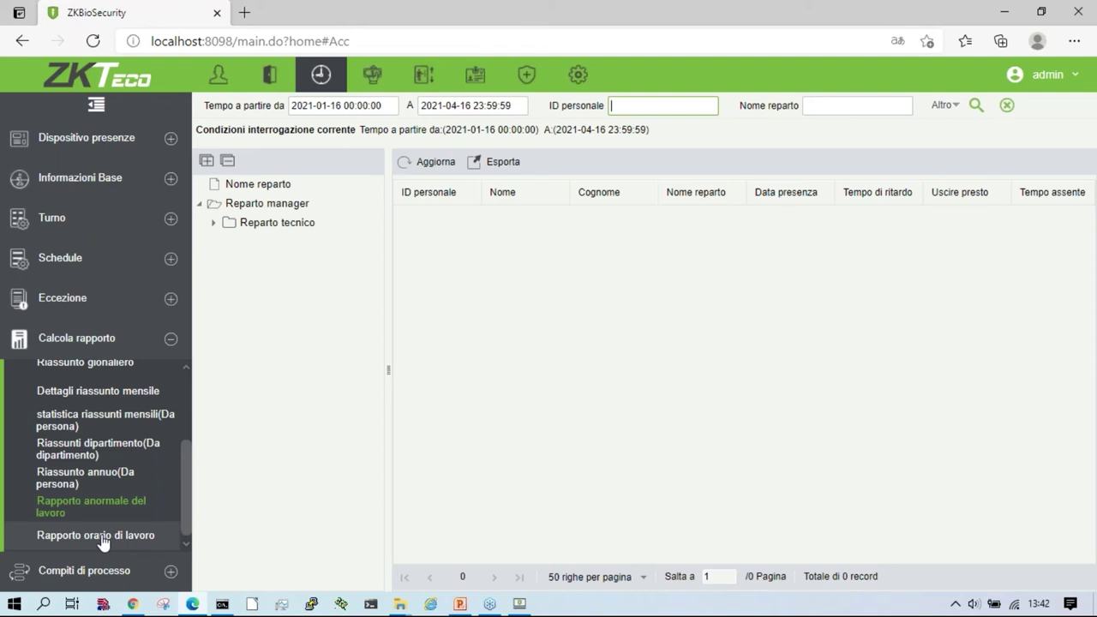
# - Review the report's export file types, cancel the export, and advance to the Modulo Hotel slide
pyautogui.click(478, 163)
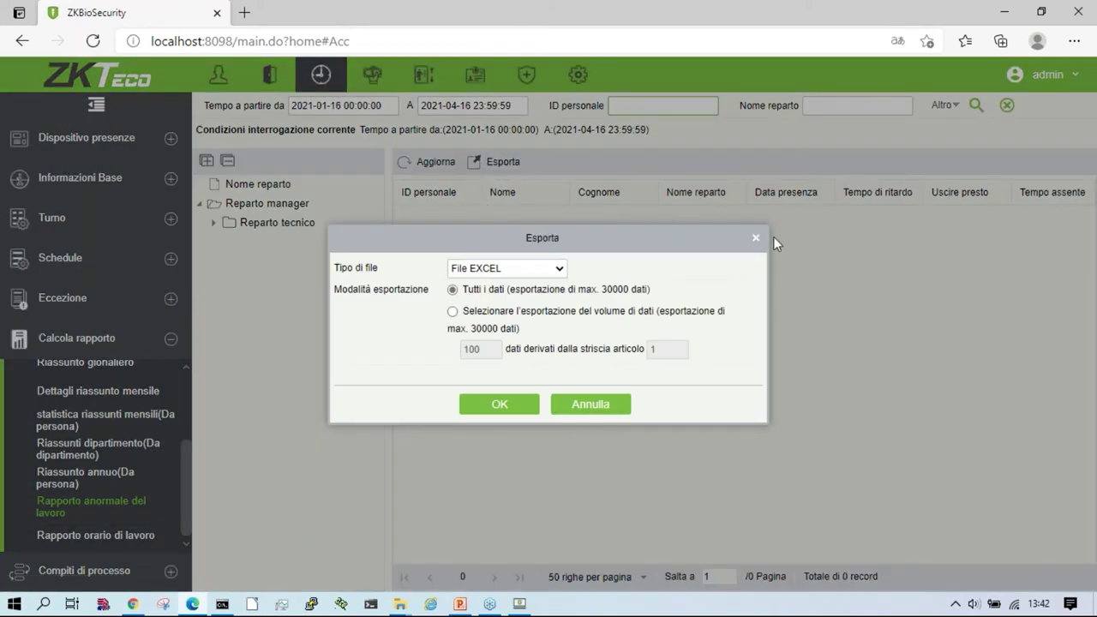
pyautogui.click(547, 270)
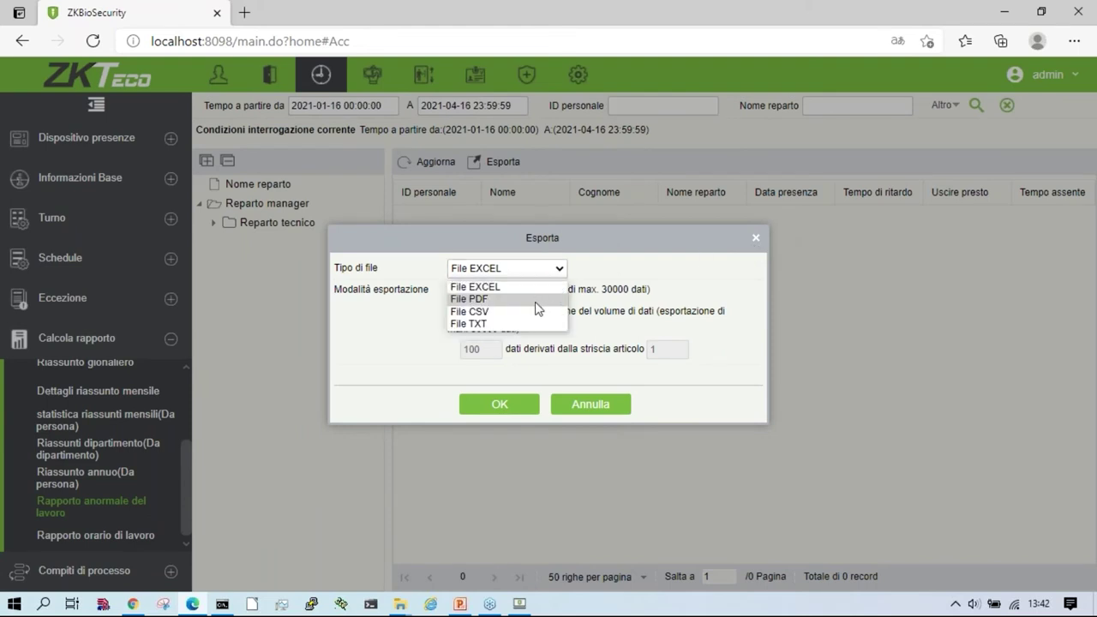
pyautogui.click(749, 246)
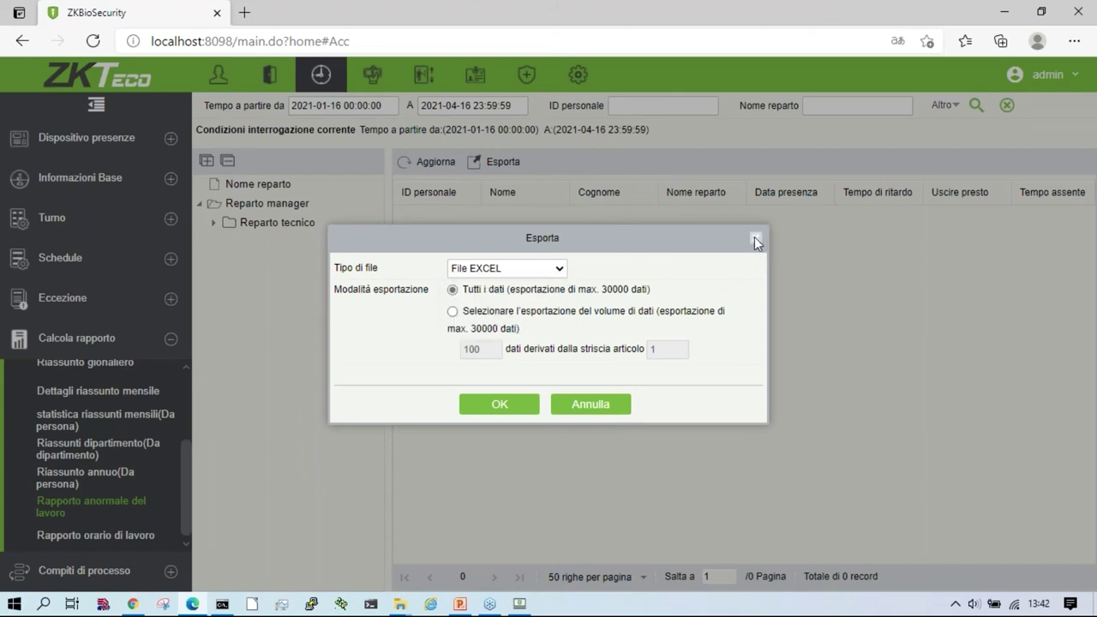
pyautogui.click(754, 239)
pyautogui.click(459, 604)
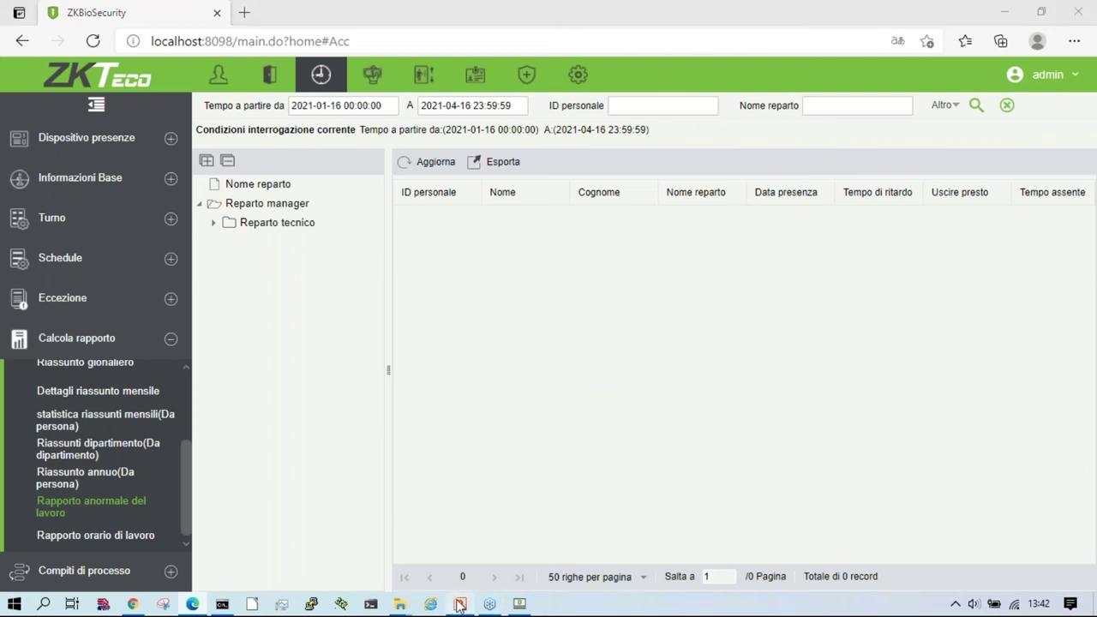
pyautogui.click(839, 289)
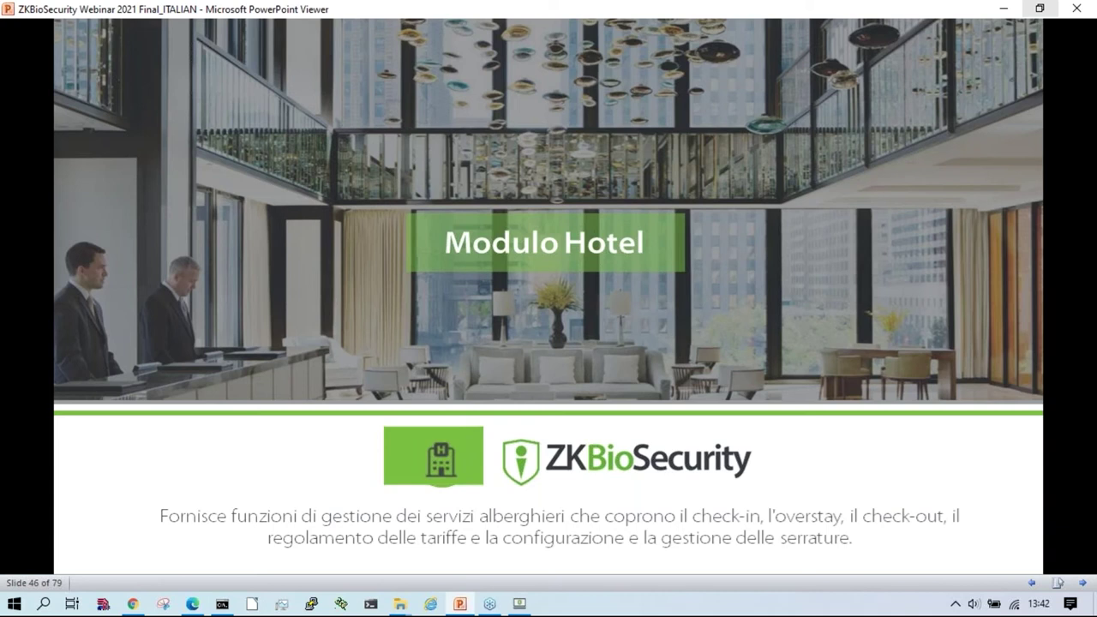
# - Advance to the Controllo dell'ascensore slide, then open ZKBioSecurity's elevator control module
pyautogui.press('Right')
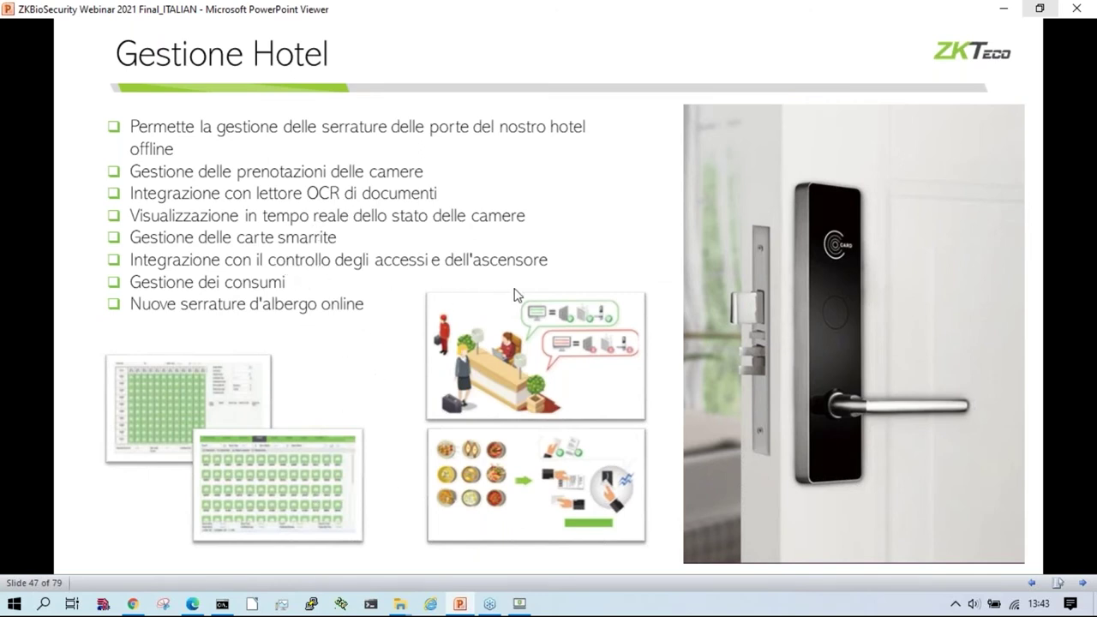
pyautogui.click(612, 287)
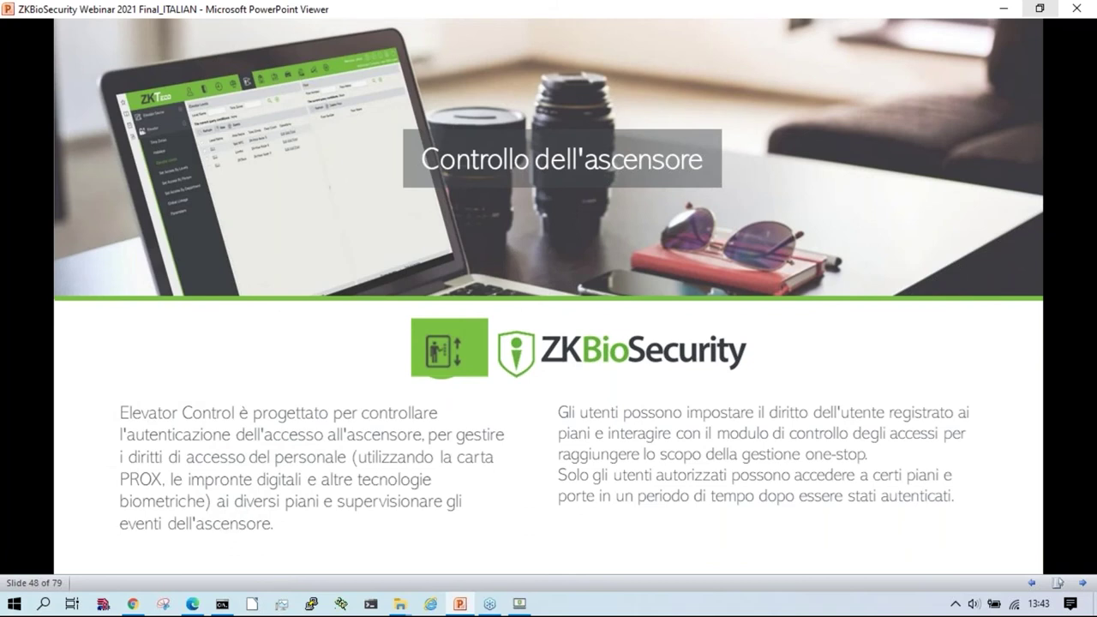
pyautogui.click(192, 603)
pyautogui.click(426, 74)
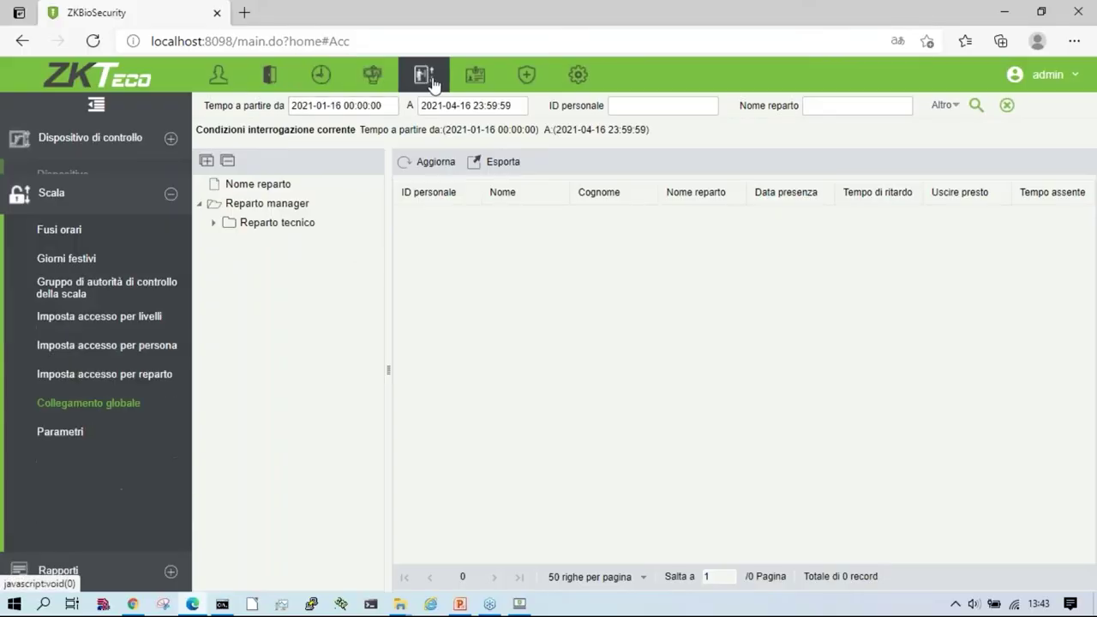
# - Expand Dispositivo di controllo in the elevator module, then advance to the next elevator slide
pyautogui.click(99, 140)
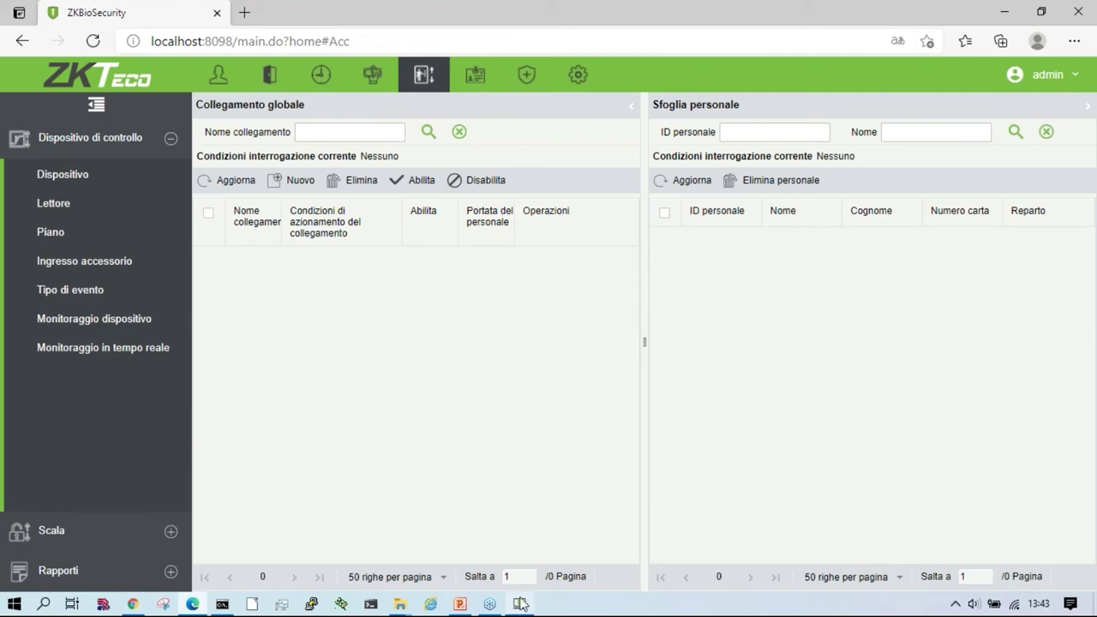
pyautogui.click(460, 603)
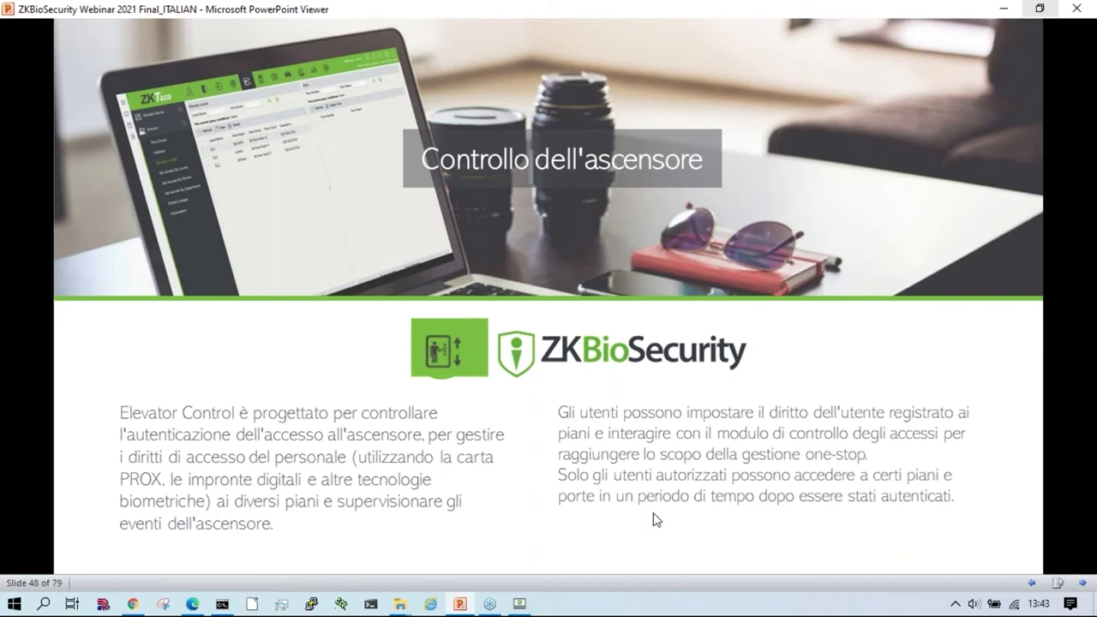
pyautogui.press('Right')
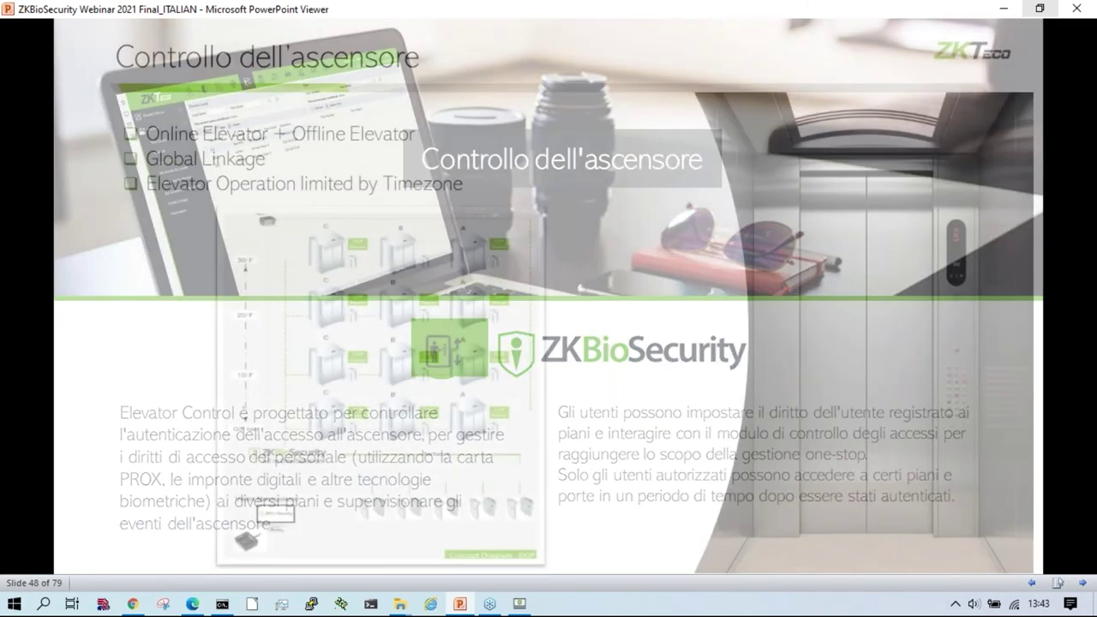